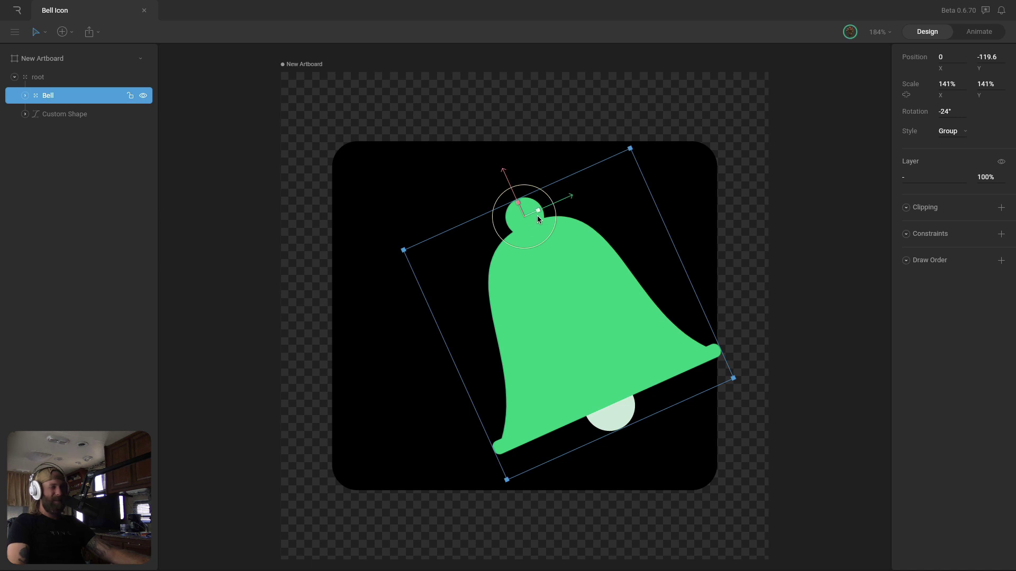
# Undo the Bell group's rotation, and try a slight rotation of the nested Dingy thing group before undoing it too
pyautogui.hotkey('ctrl', 'z')
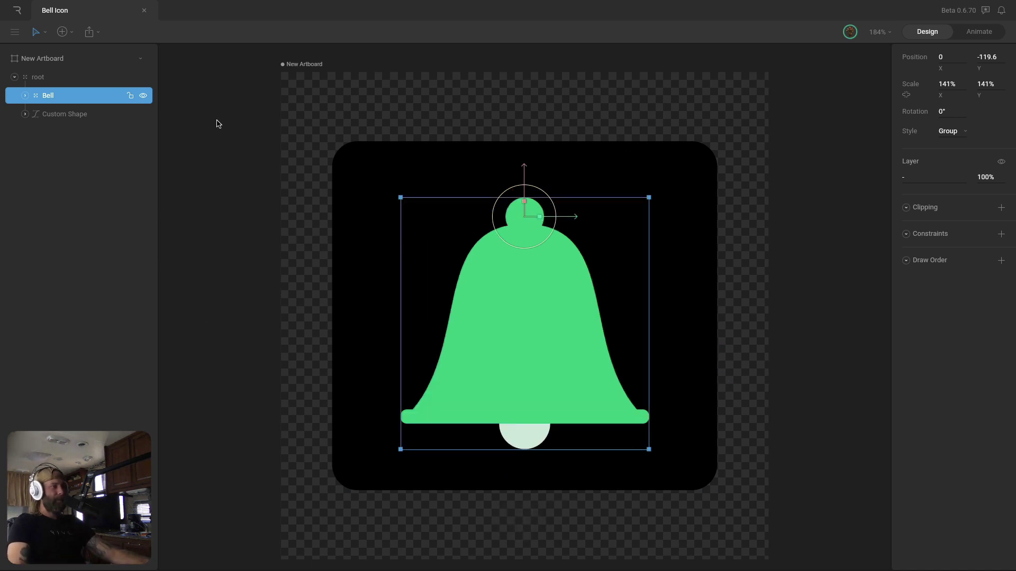
pyautogui.click(25, 95)
pyautogui.click(65, 175)
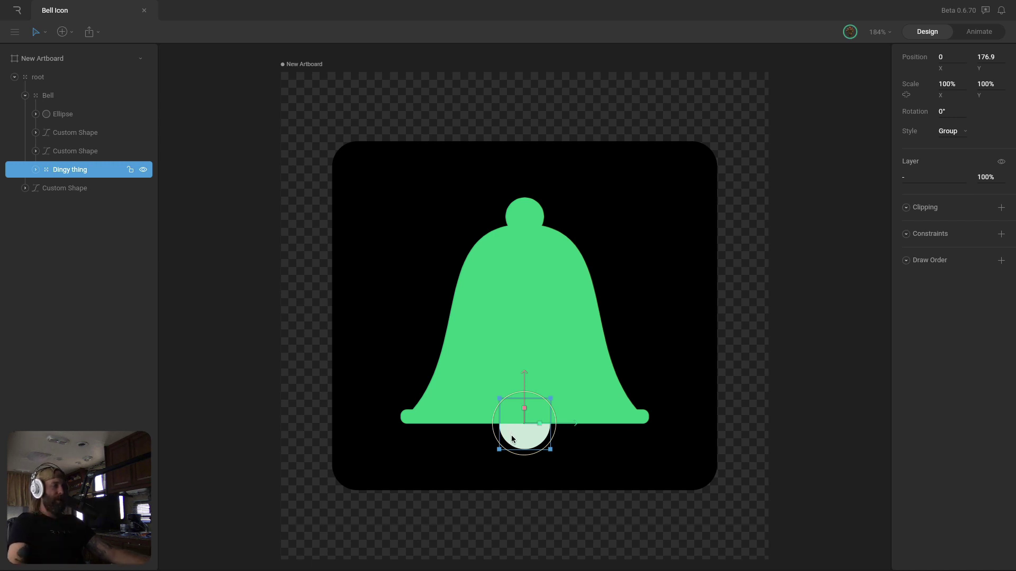
pyautogui.moveTo(593, 424)
pyautogui.mouseDown()
pyautogui.moveTo(648, 421)
pyautogui.moveTo(529, 419)
pyautogui.moveTo(598, 415)
pyautogui.mouseUp()
pyautogui.press('super+z')
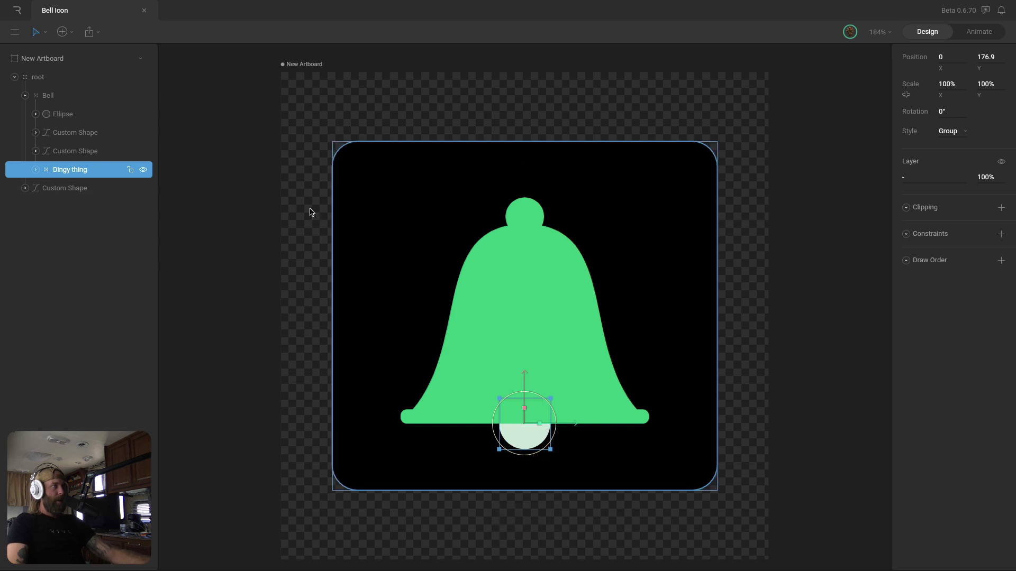
# Examine the shapes inside the Bell group: the top ellipse, the horizontal bar at the base and the bell body
pyautogui.click(26, 96)
pyautogui.click(19, 96)
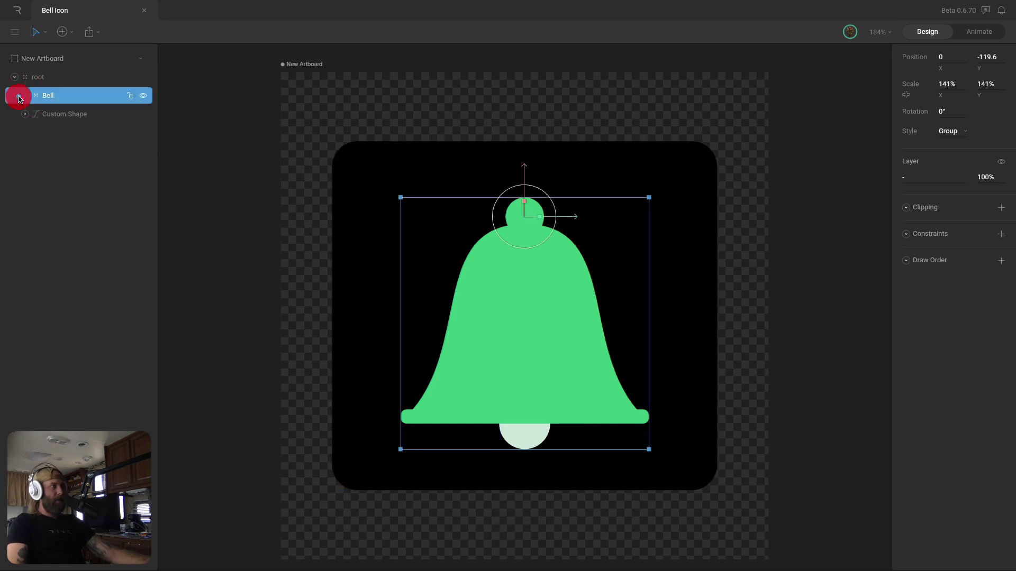
pyautogui.click(25, 96)
pyautogui.click(61, 115)
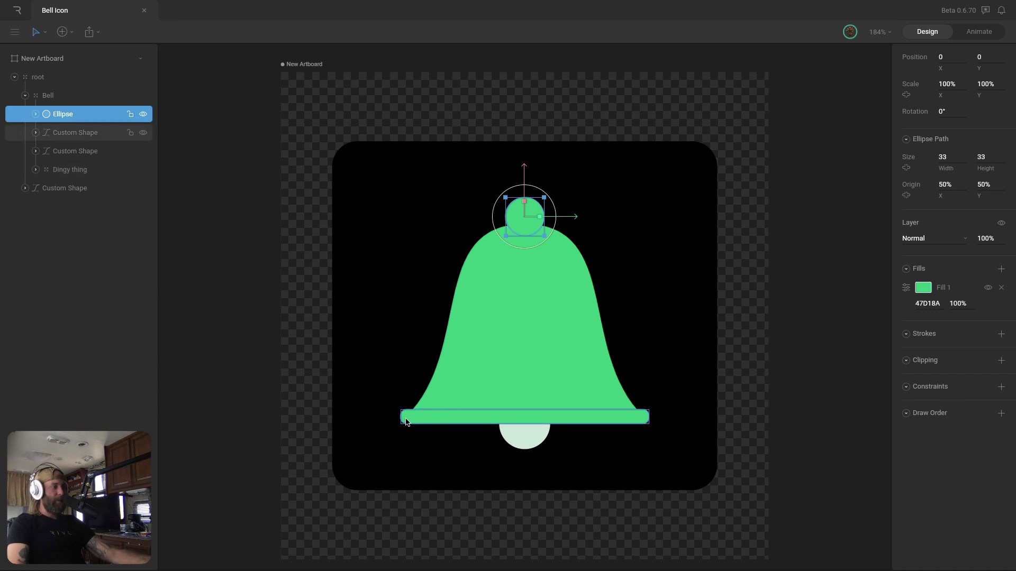
pyautogui.click(515, 420)
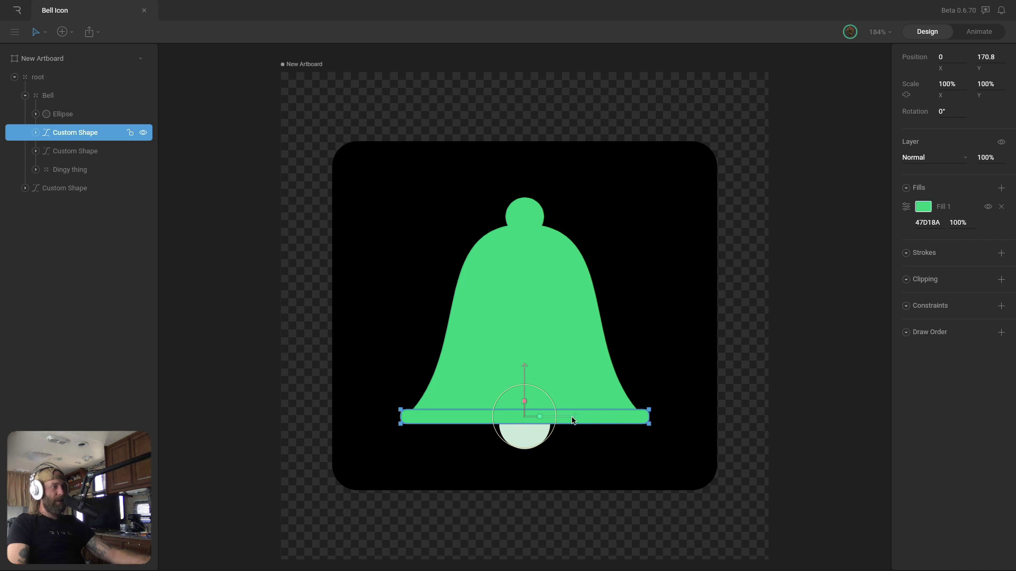
pyautogui.click(516, 326)
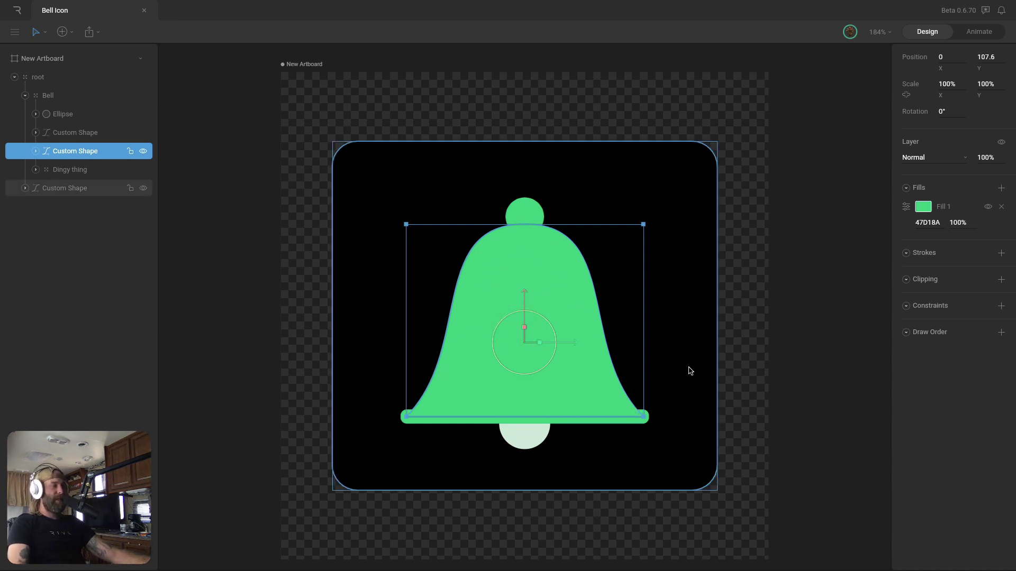
# Draw a circle about 184 in diameter centred on the artboard over the bell and convert it to a custom path
pyautogui.press('o')
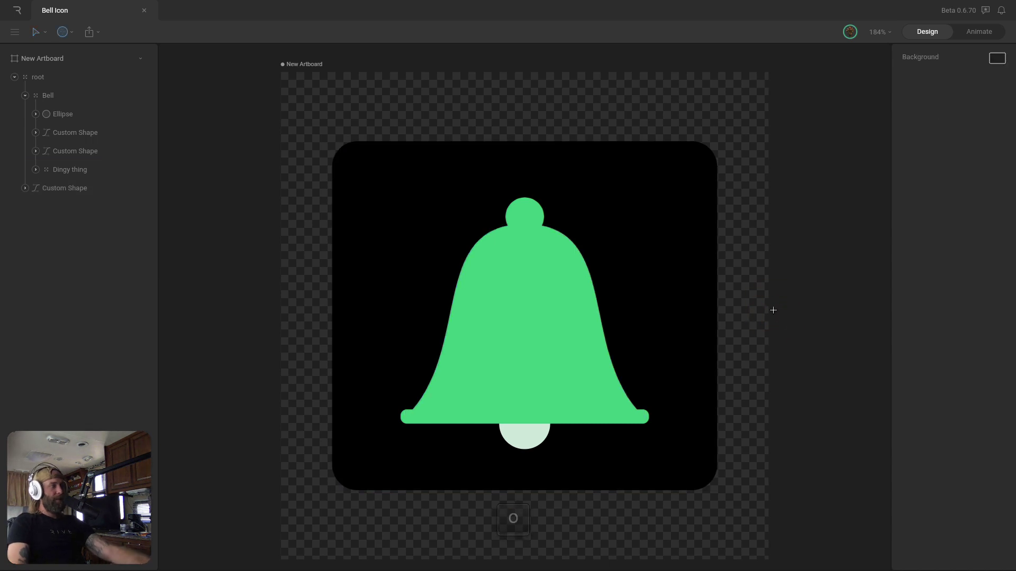
pyautogui.moveTo(450, 227); pyautogui.dragTo(582, 370)
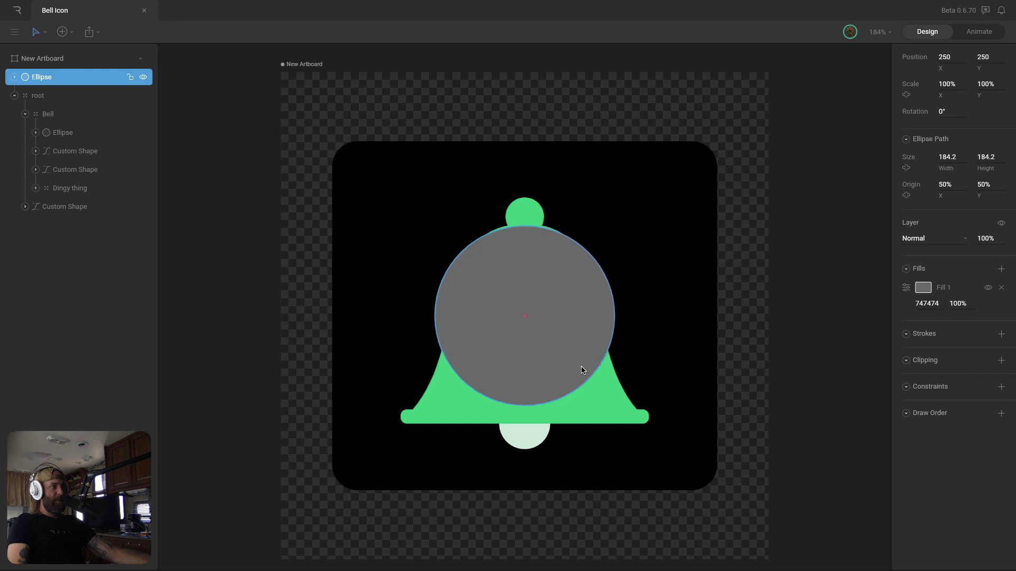
pyautogui.press('Return')
pyautogui.press('Return')
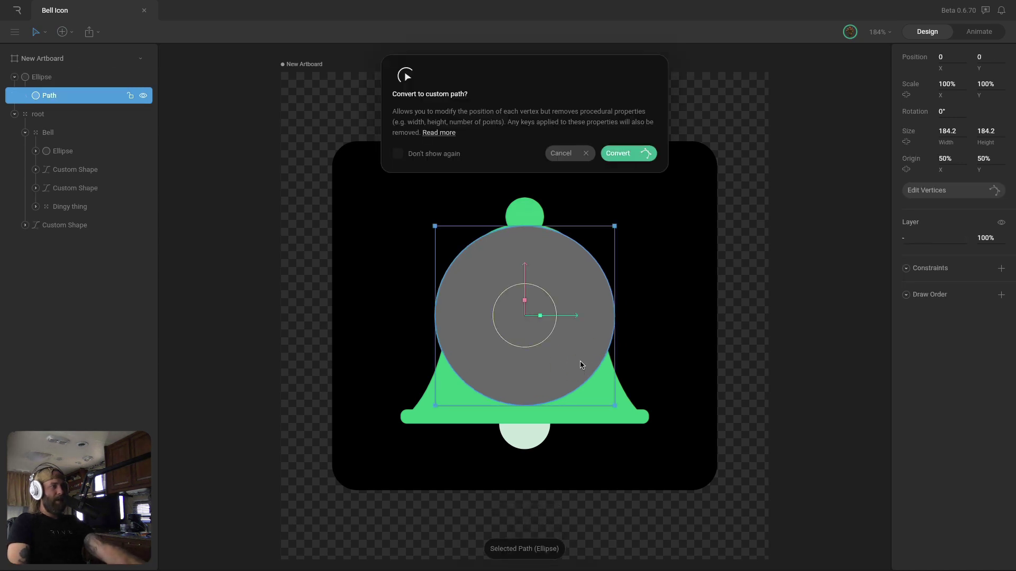
pyautogui.press('Return')
# Delete the circle's bottom vertex and move its two side vertices down to the bell's lower corners, at about Y 96.1
pyautogui.moveTo(449, 400); pyautogui.dragTo(624, 442)
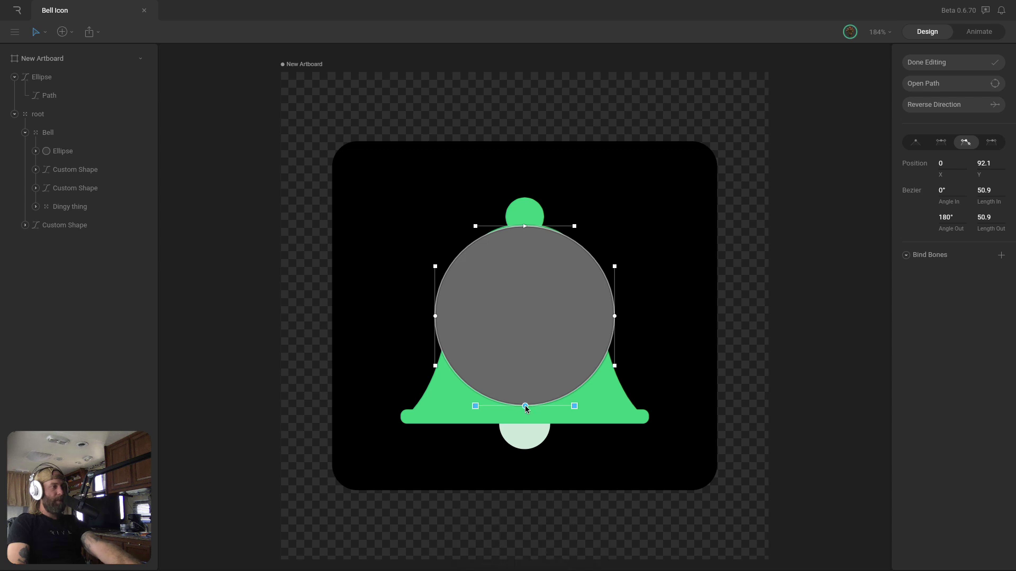
pyautogui.press('Delete')
pyautogui.moveTo(435, 316); pyautogui.dragTo(414, 435)
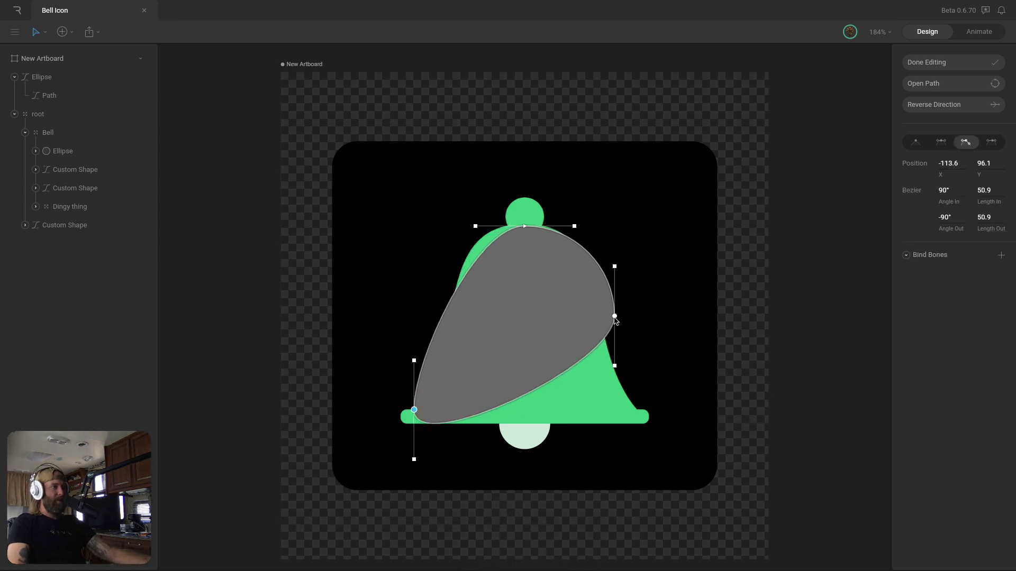
pyautogui.moveTo(616, 320); pyautogui.dragTo(640, 415)
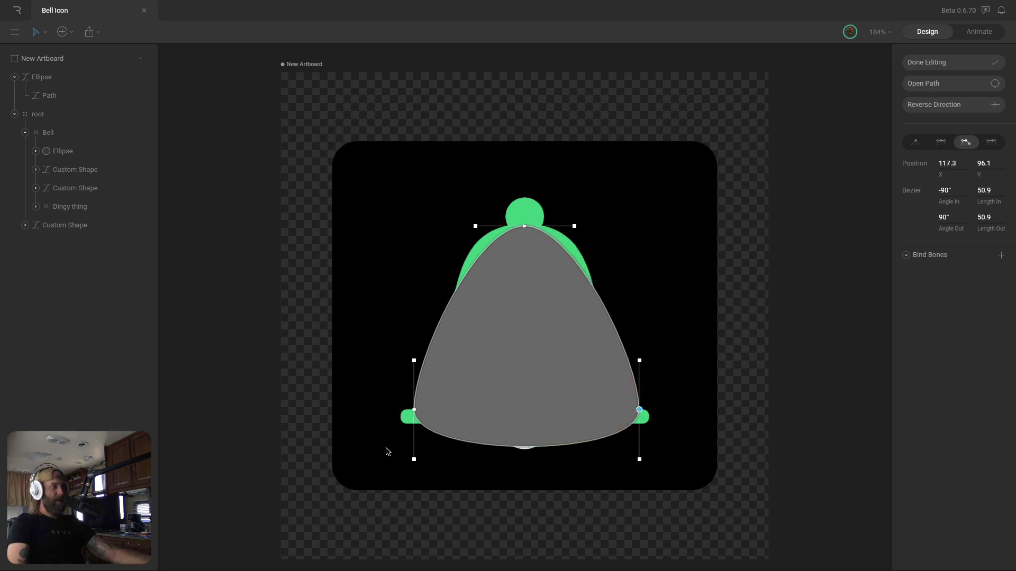
# Flatten the grey shape's base by pulling both corner vertices' lower handles horizontally inward, each about 100 long
pyautogui.moveTo(373, 445); pyautogui.dragTo(524, 494)
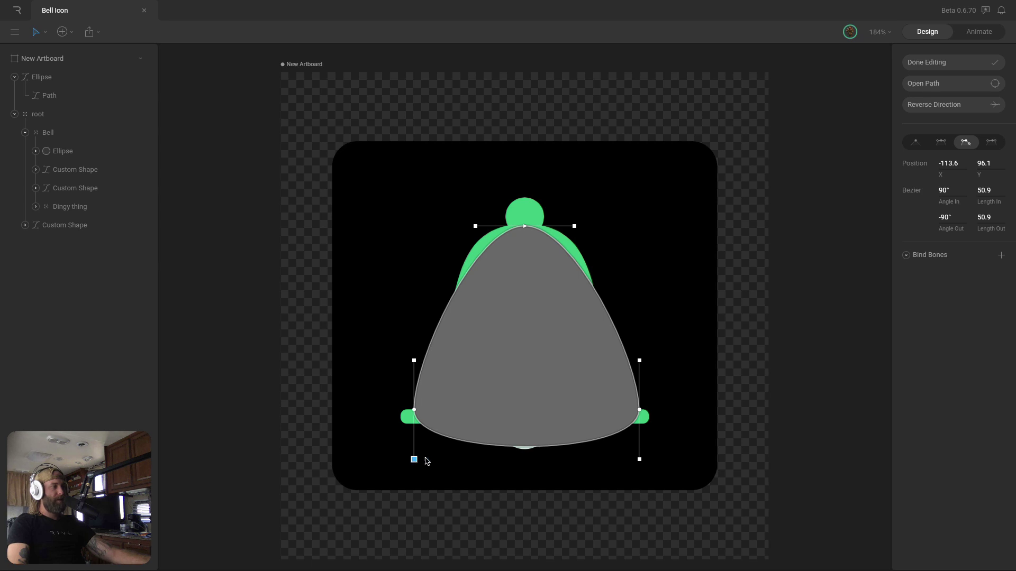
pyautogui.moveTo(414, 460); pyautogui.dragTo(512, 416)
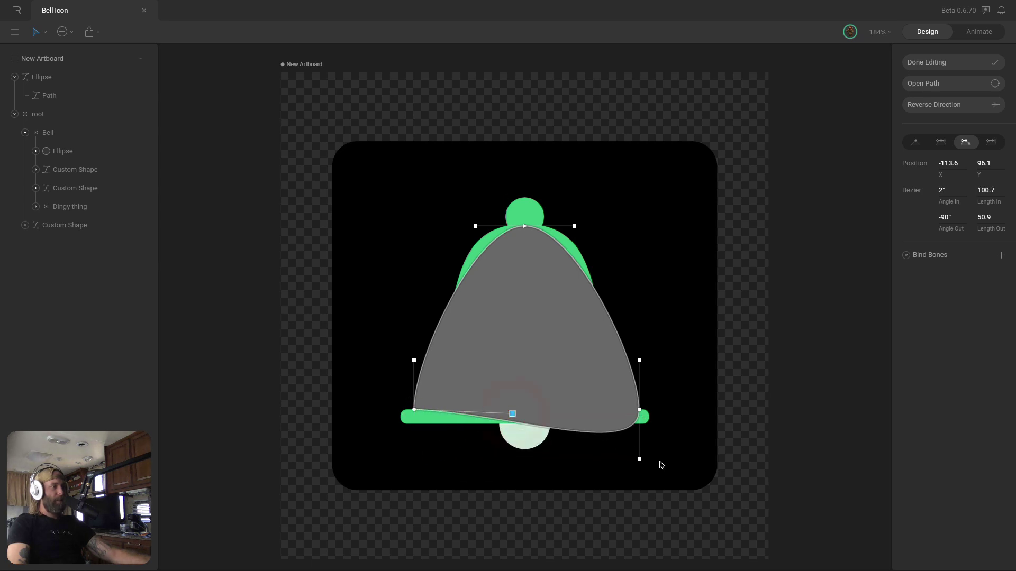
pyautogui.moveTo(640, 460); pyautogui.dragTo(512, 413)
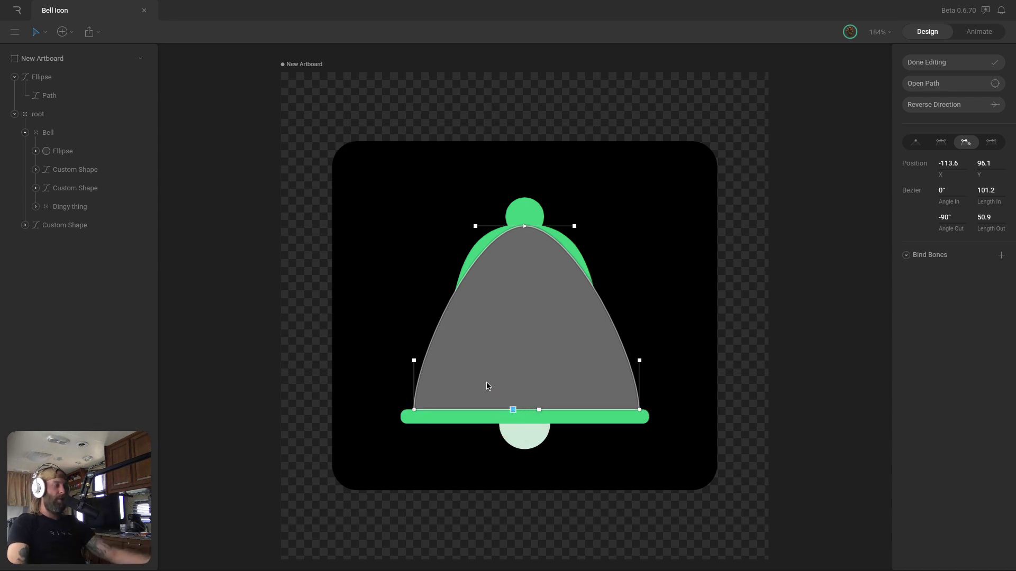
# Pull the upper handles of both bottom corner vertices inward to give the grey shape flared bell sides
pyautogui.moveTo(381, 344); pyautogui.dragTo(416, 362)
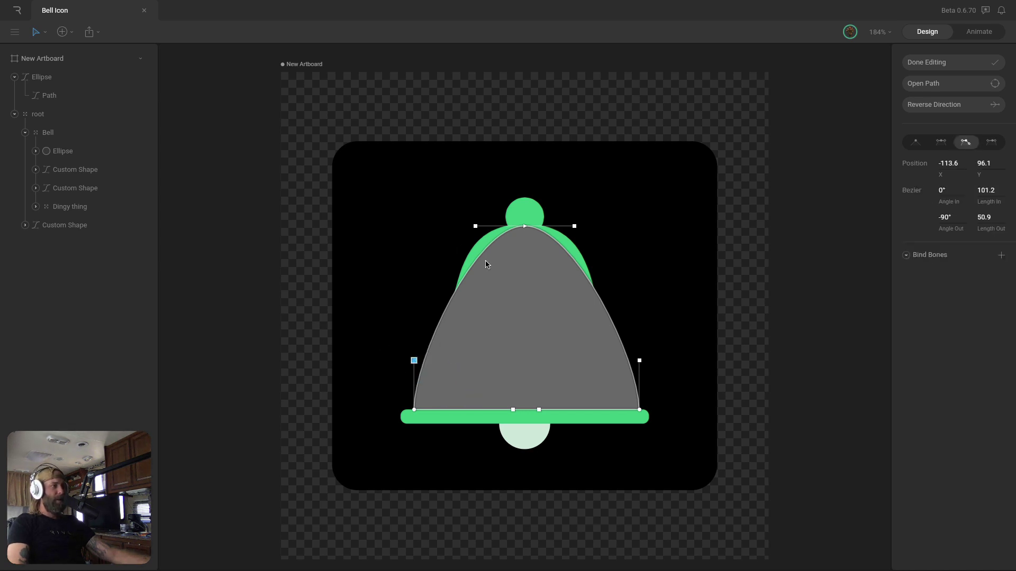
pyautogui.moveTo(414, 361); pyautogui.dragTo(461, 370)
pyautogui.moveTo(642, 362); pyautogui.dragTo(580, 370)
pyautogui.moveTo(433, 349); pyautogui.dragTo(465, 377)
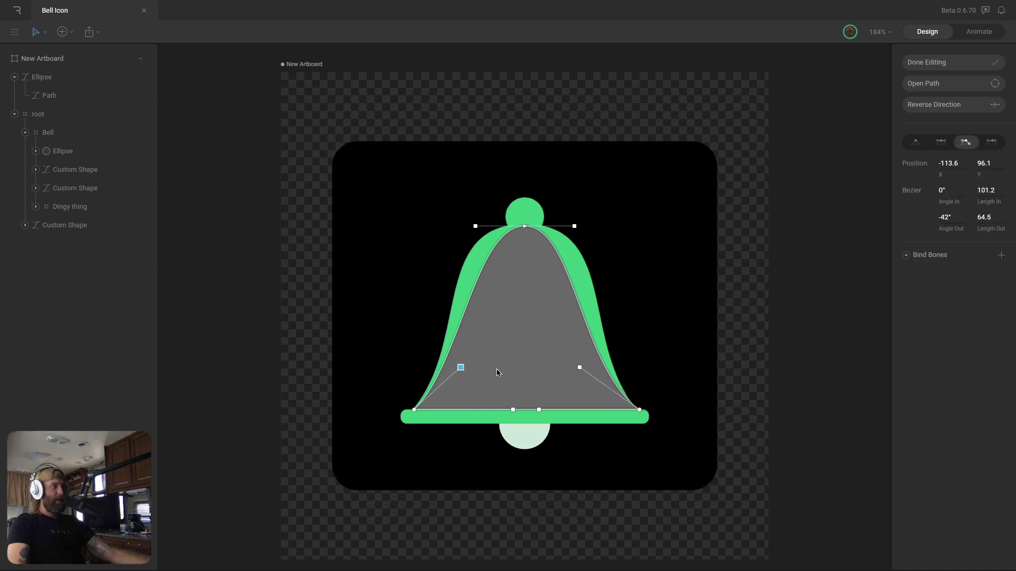
# Set the left corner vertex's Angle Out to -45° and the right corner vertex's Angle In to -135°
pyautogui.click(953, 216)
pyautogui.write('-45')
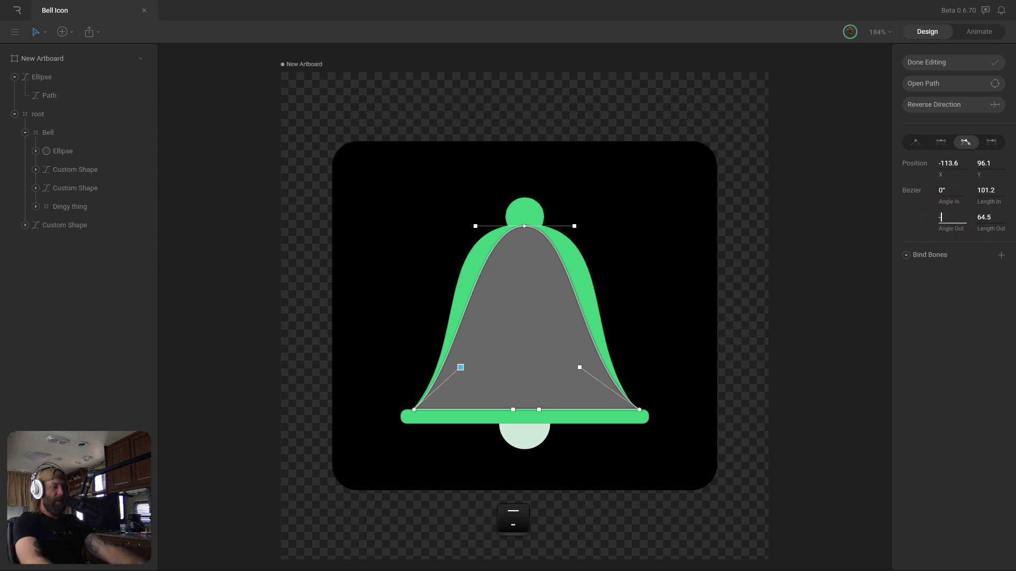
pyautogui.press('Return')
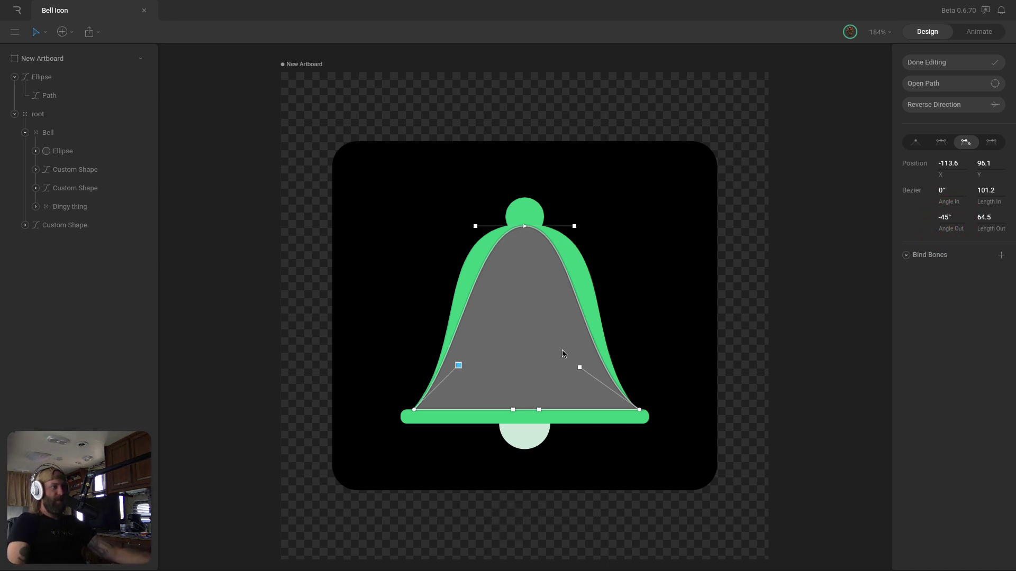
pyautogui.moveTo(541, 344); pyautogui.dragTo(581, 370)
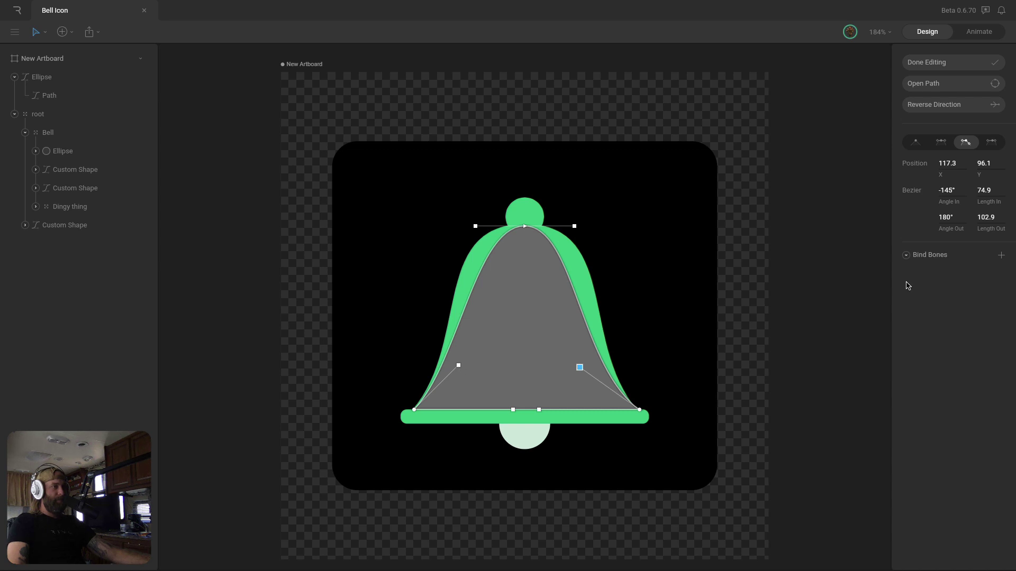
pyautogui.click(944, 191)
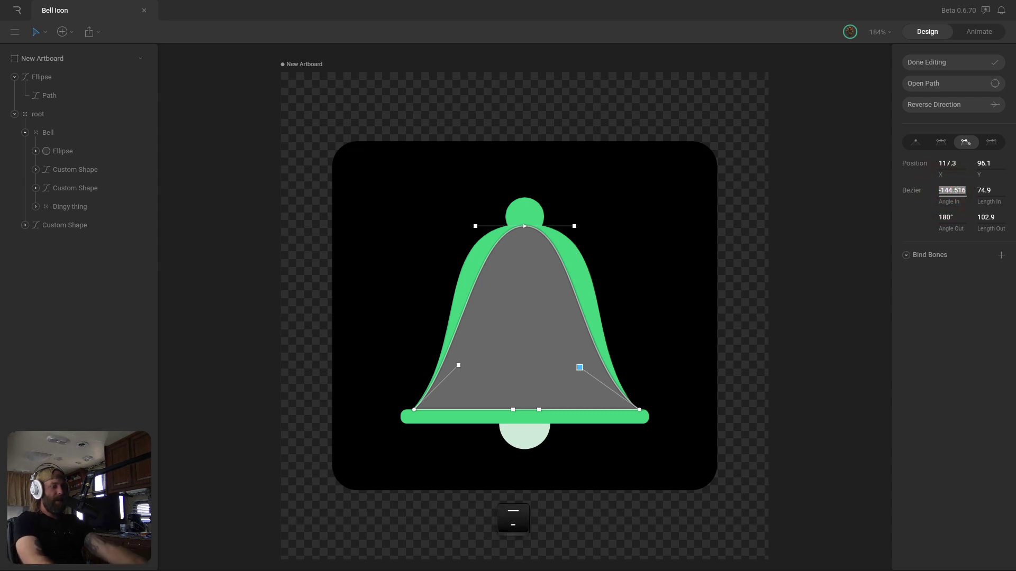
pyautogui.write('-1')
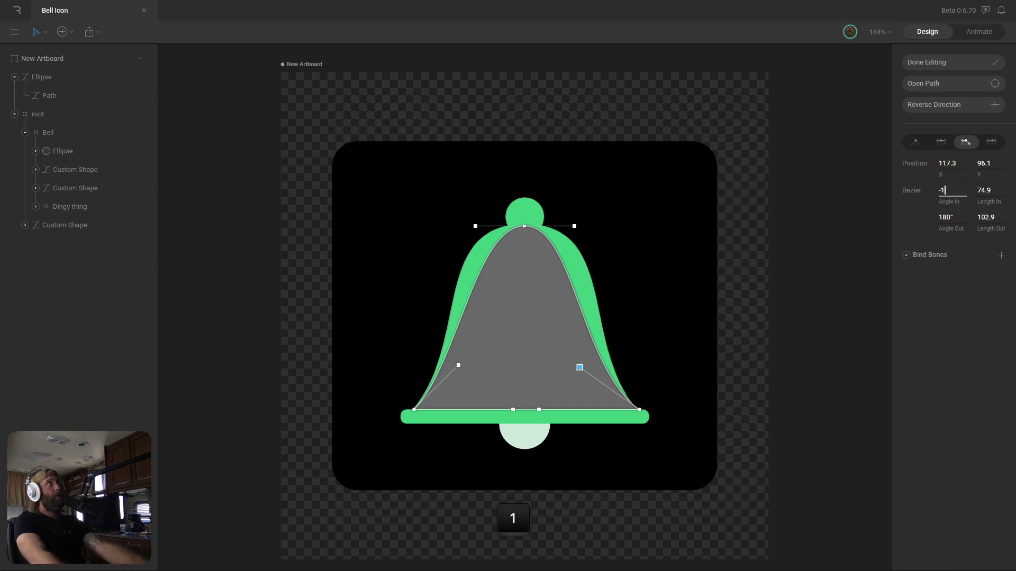
pyautogui.write('35')
pyautogui.press('Return')
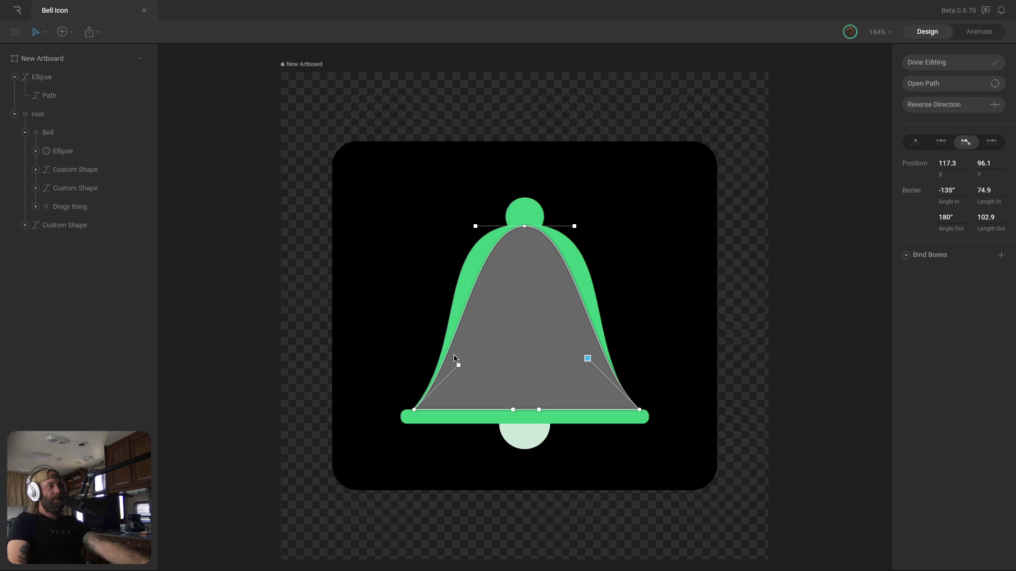
# Compare the two corner vertices' handle values and set the right corner vertex's Length In to 64
pyautogui.moveTo(454, 358); pyautogui.dragTo(476, 390)
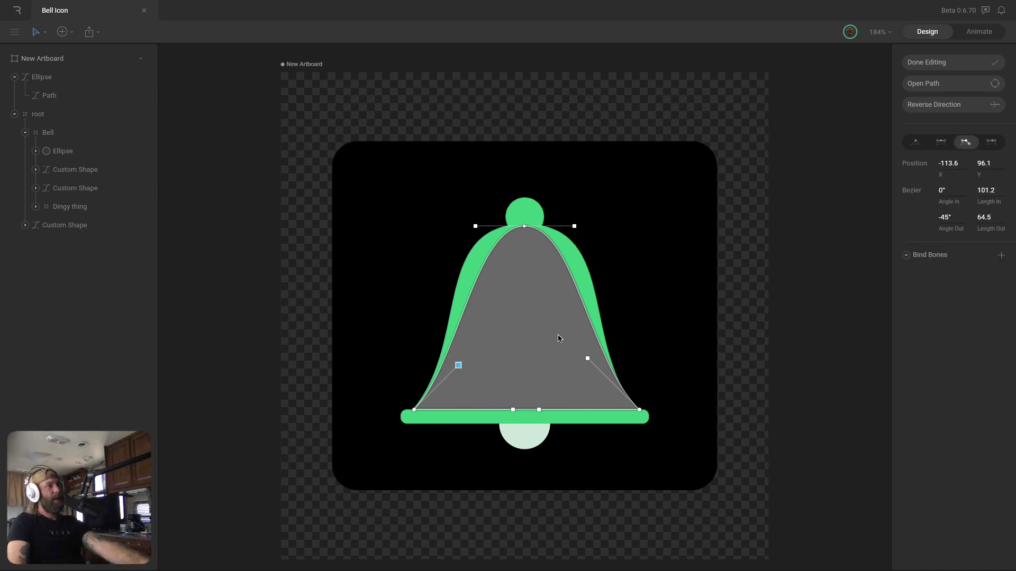
pyautogui.click(587, 359)
pyautogui.click(948, 193)
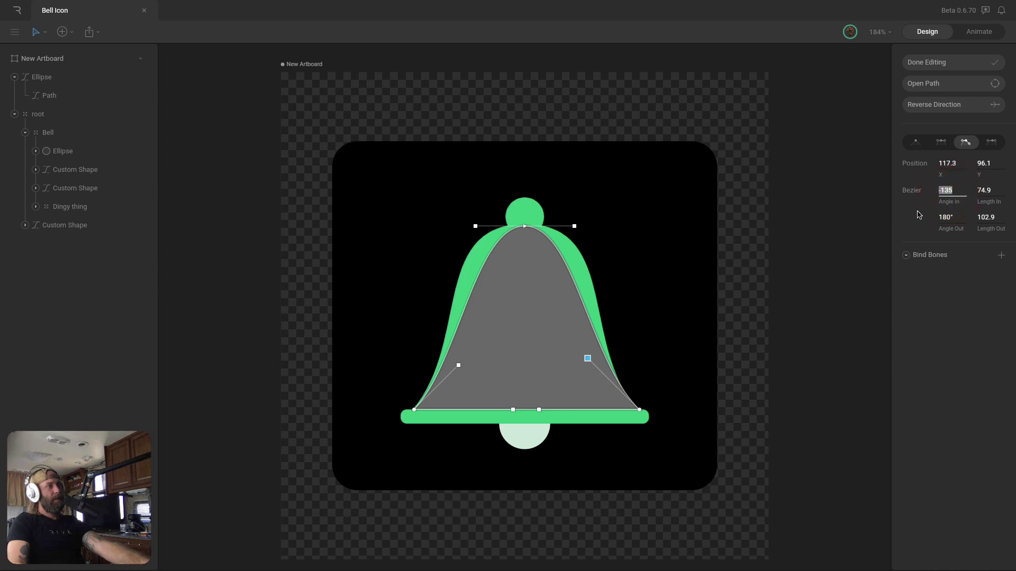
pyautogui.moveTo(401, 351); pyautogui.dragTo(523, 399)
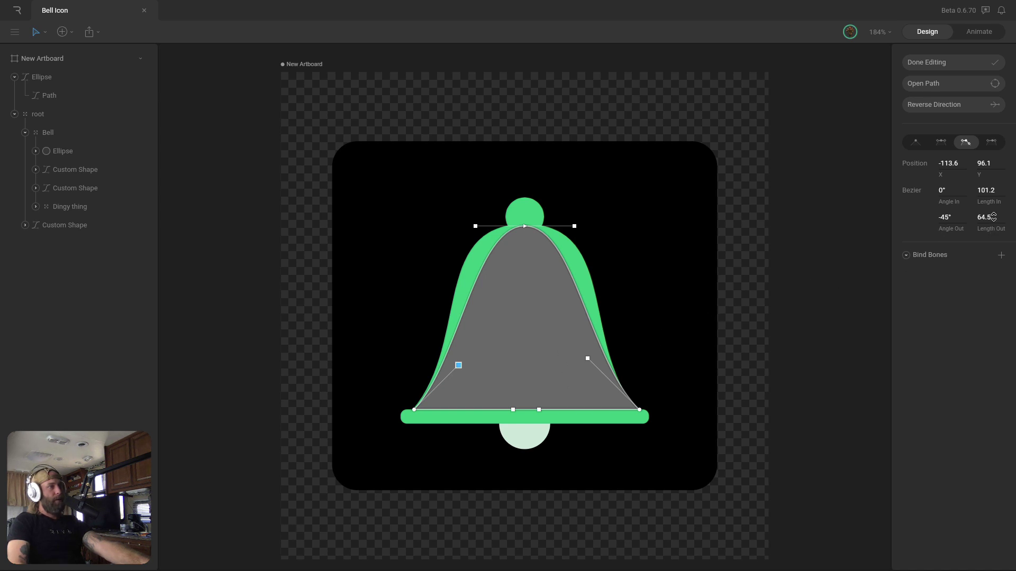
pyautogui.moveTo(532, 332); pyautogui.dragTo(631, 392)
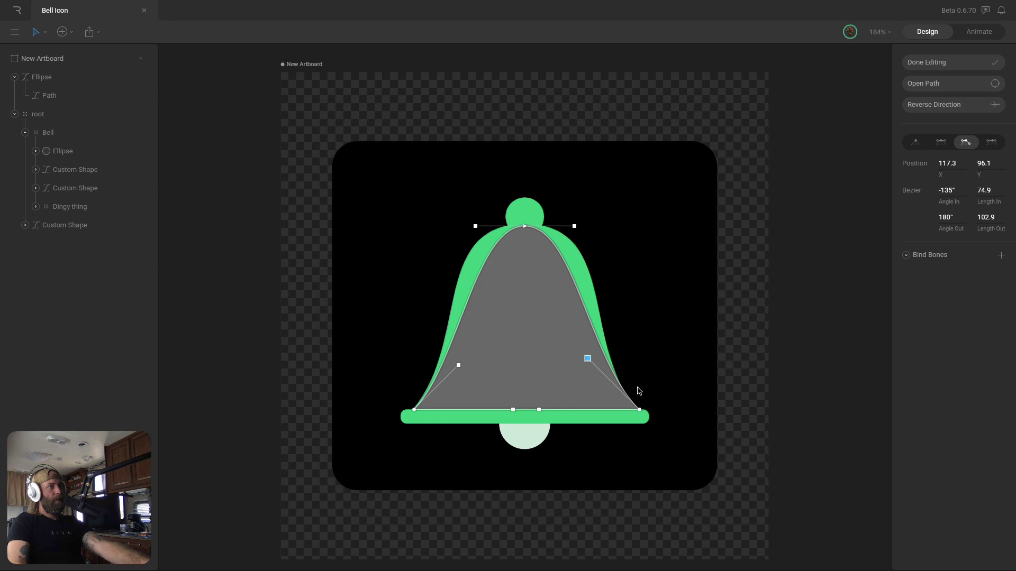
pyautogui.click(987, 192)
pyautogui.write('64')
pyautogui.press('Return')
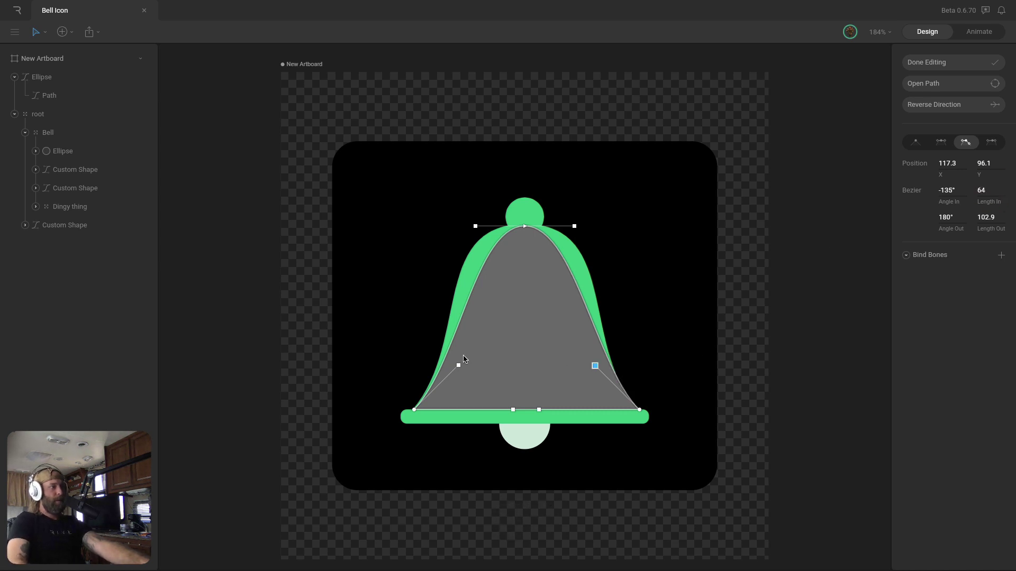
# Make the top vertex mirrored and stretch its handles to about 97 long to round the bell's shoulders
pyautogui.click(525, 227)
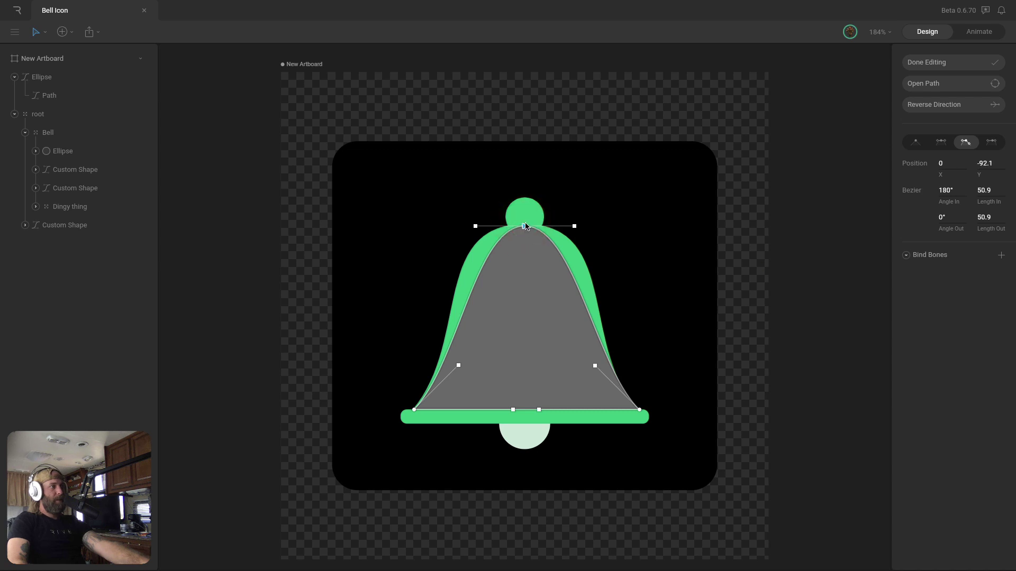
pyautogui.press('2')
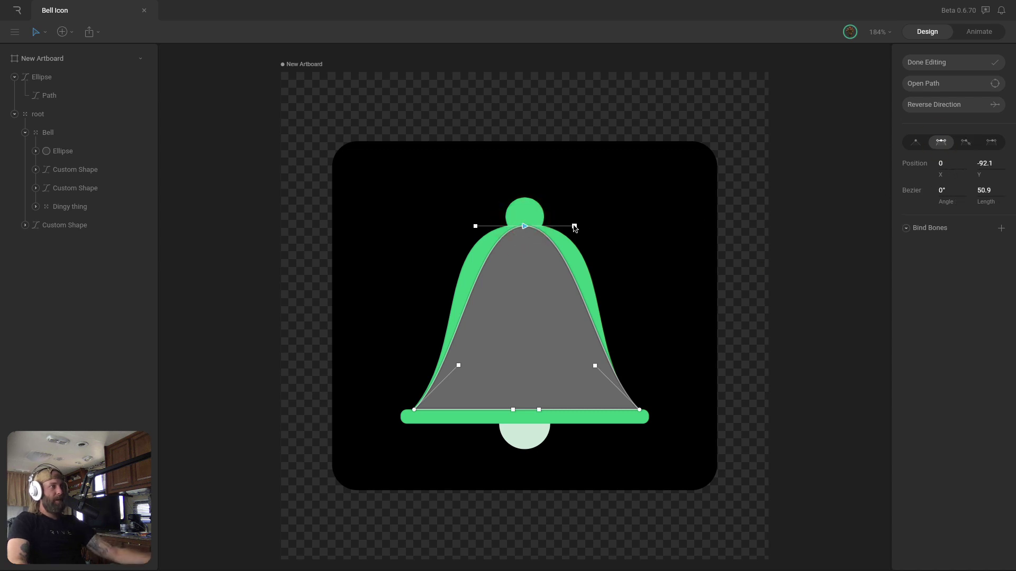
pyautogui.moveTo(574, 226); pyautogui.dragTo(623, 228)
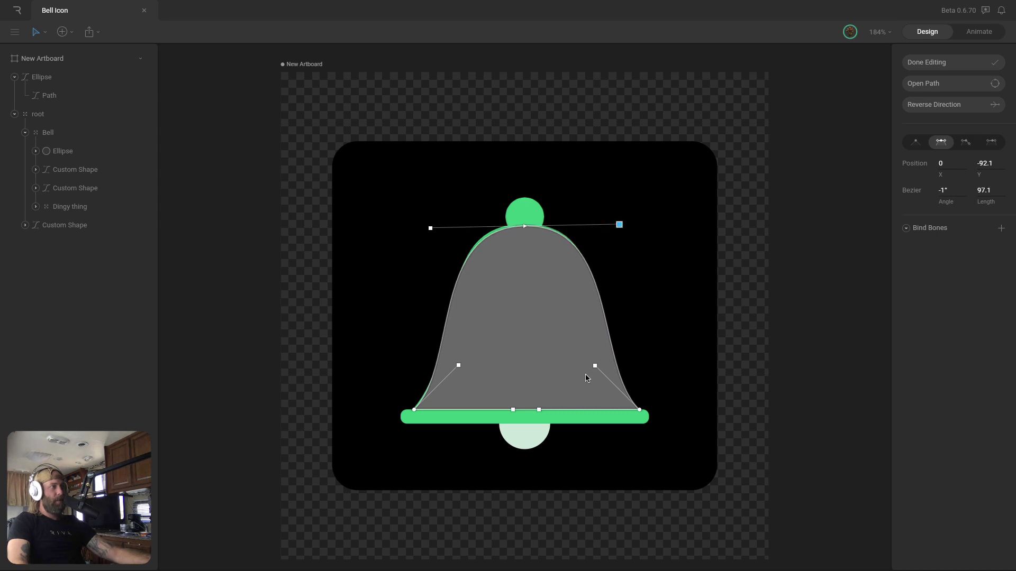
# Move the corner vertices' upper handles further inward to match the bell's sides, with the left one about 72 long at -39°
pyautogui.press('3')
pyautogui.moveTo(595, 365); pyautogui.dragTo(582, 365)
pyautogui.moveTo(458, 365); pyautogui.dragTo(472, 369)
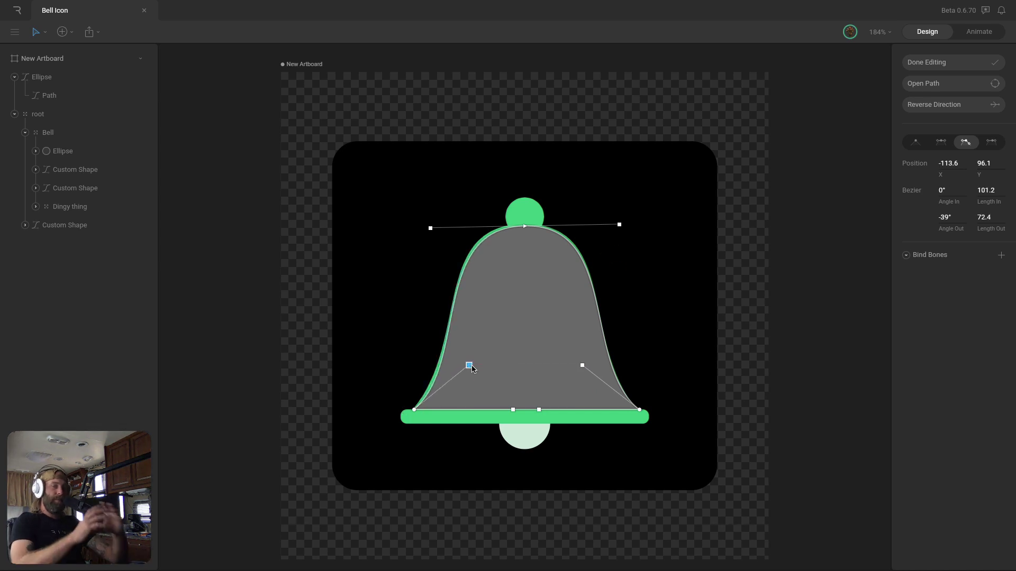
# Finish editing the grey bell-shaped path and delete that shape from the artboard
pyautogui.click(633, 254)
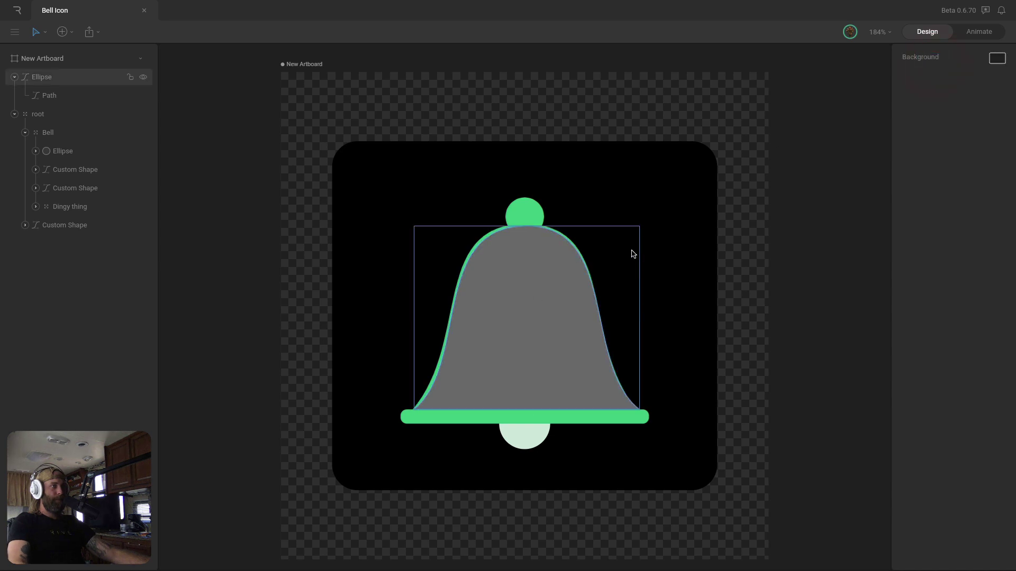
pyautogui.click(494, 332)
pyautogui.press('Delete')
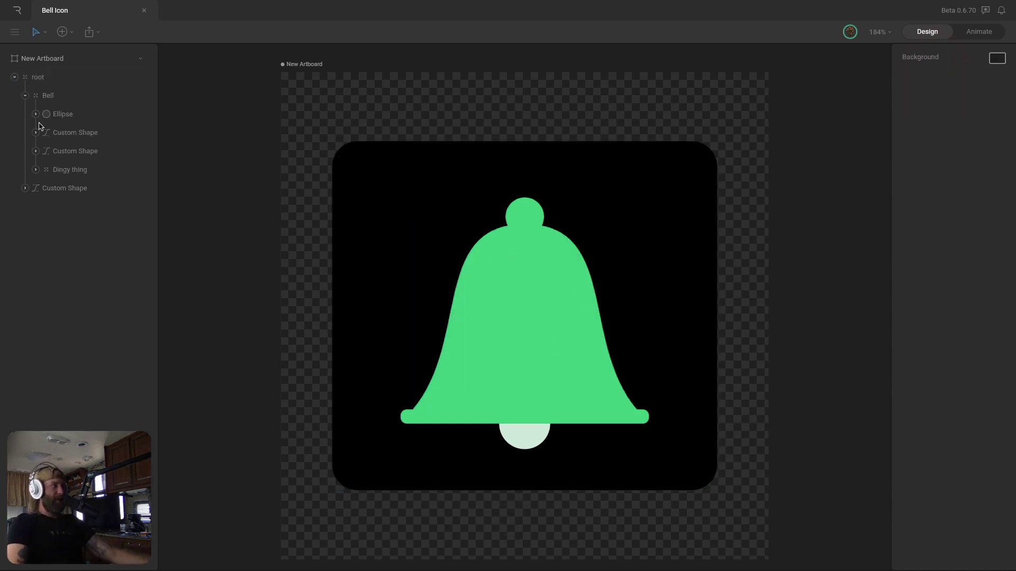
# Select the Bell group in Animate mode and key its rotation at 0° on frame 0
pyautogui.click(25, 96)
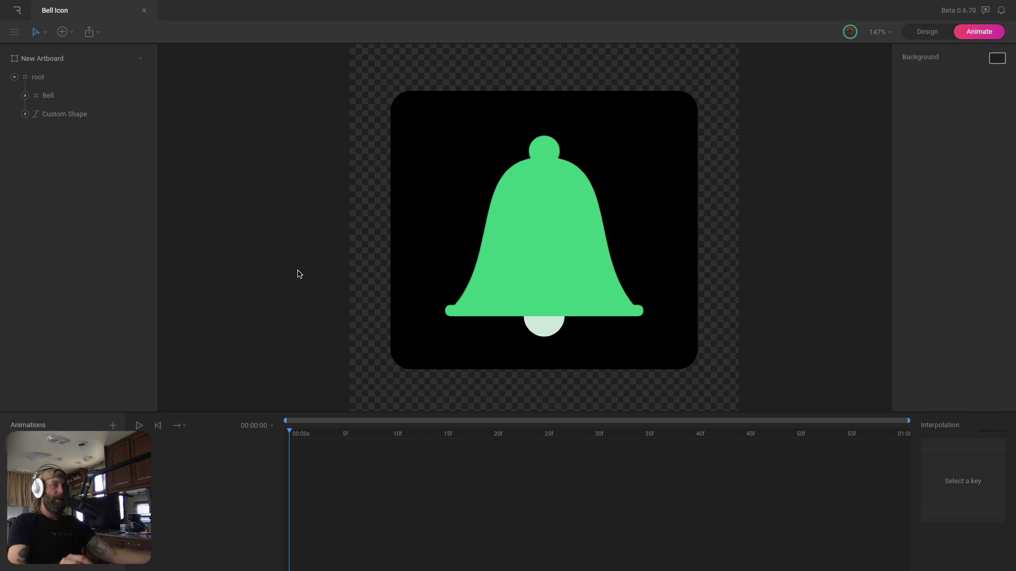
pyautogui.click(66, 97)
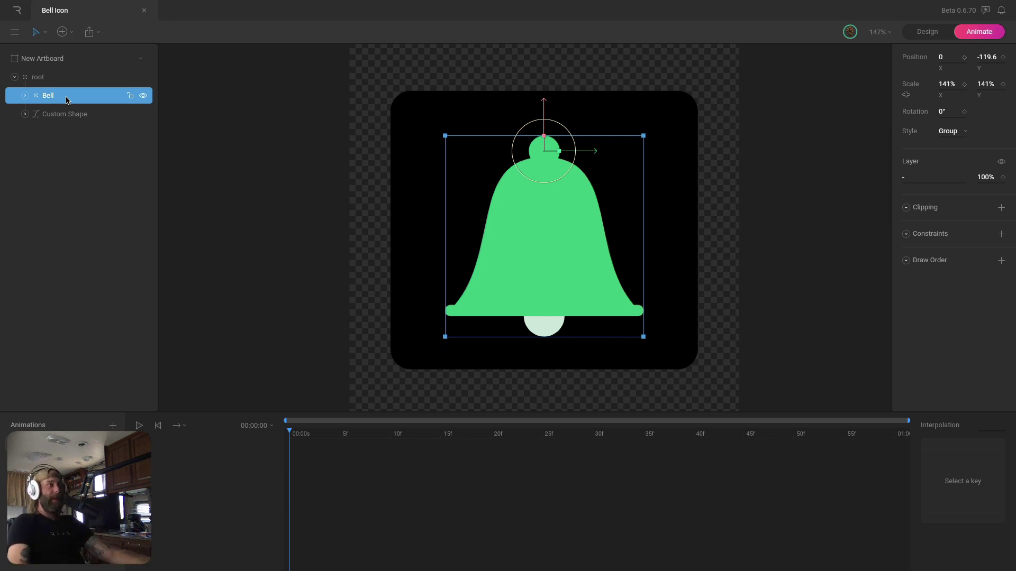
pyautogui.click(25, 97)
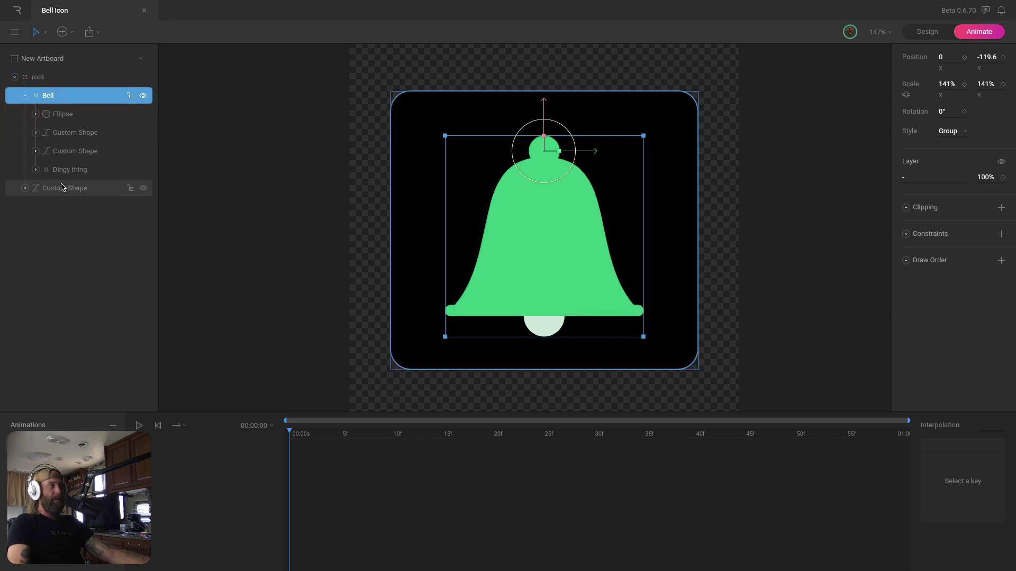
pyautogui.click(62, 170)
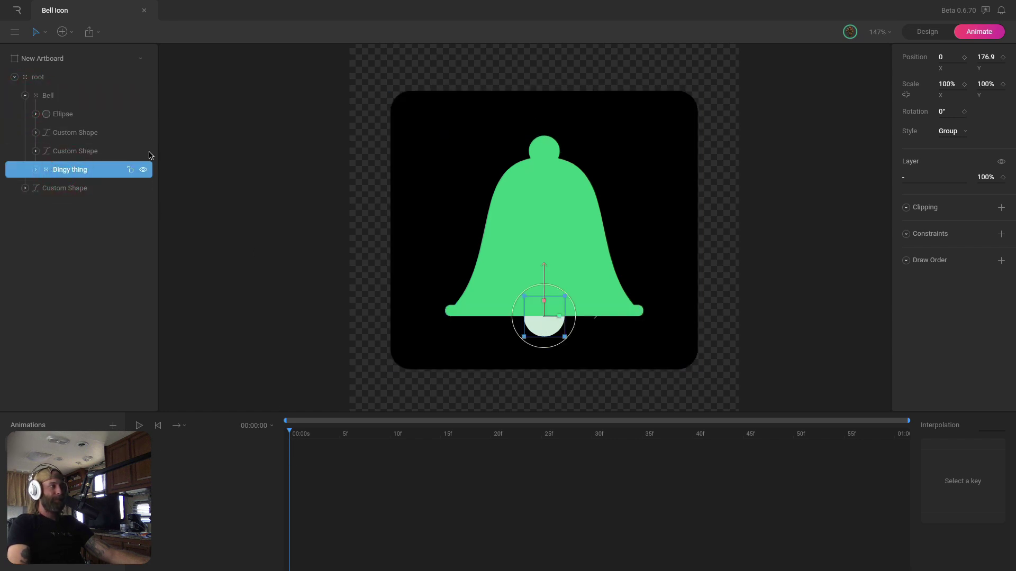
pyautogui.click(66, 95)
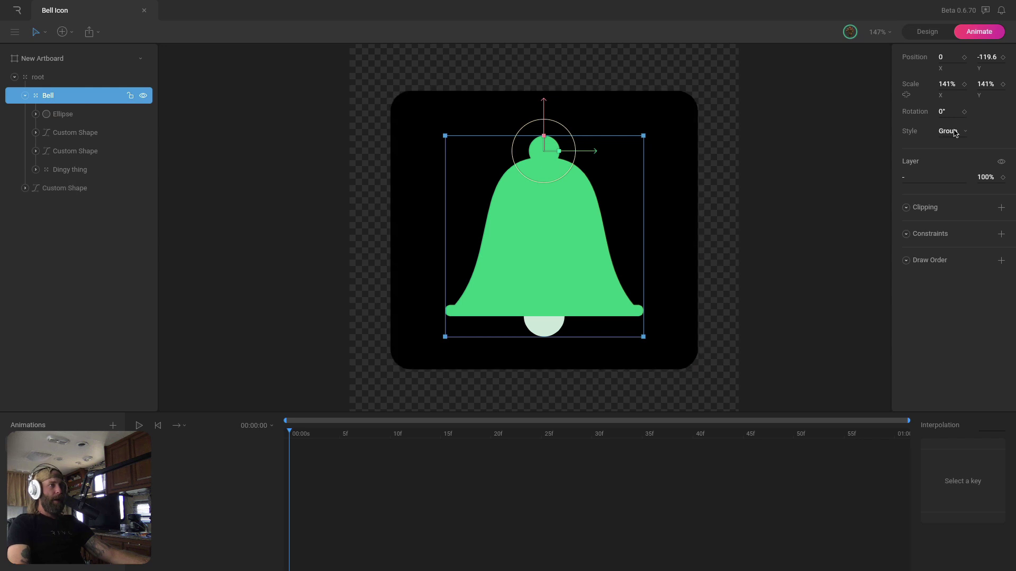
pyautogui.click(963, 112)
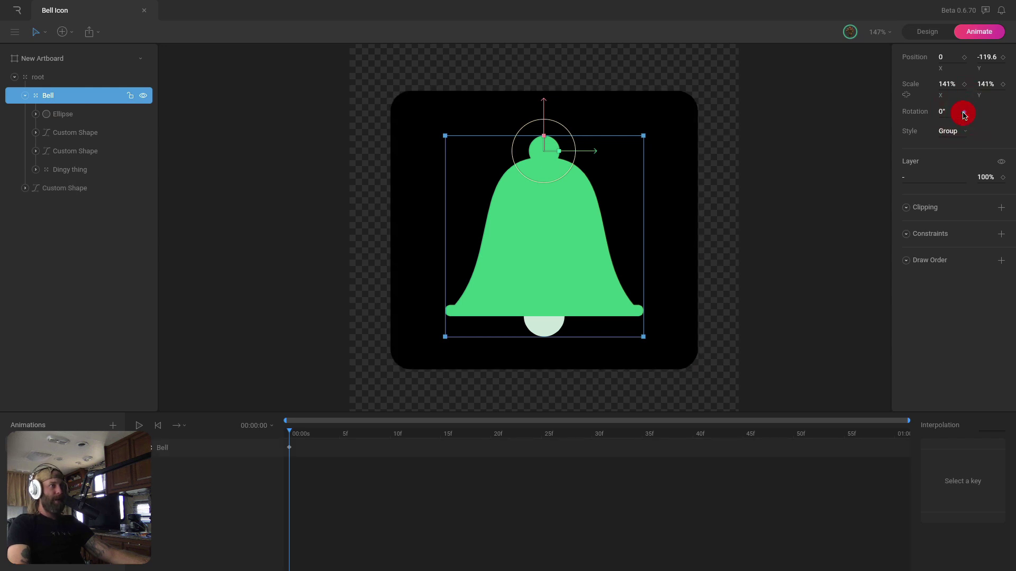
# Key the Bell group's rotation at 15° on frame 10 and at -15° on frame 20
pyautogui.moveTo(318, 439); pyautogui.dragTo(390, 437)
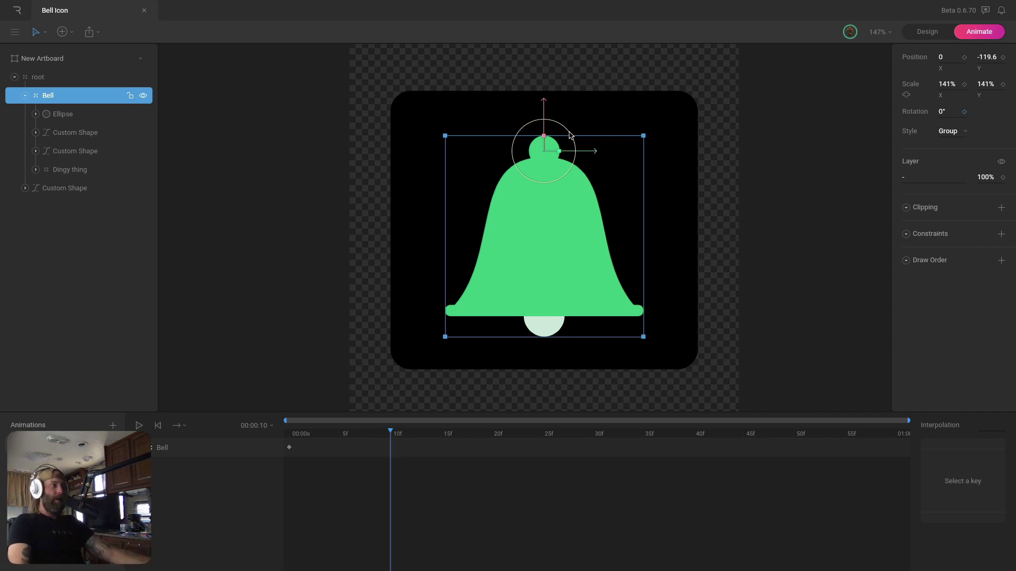
pyautogui.moveTo(573, 136); pyautogui.dragTo(577, 144)
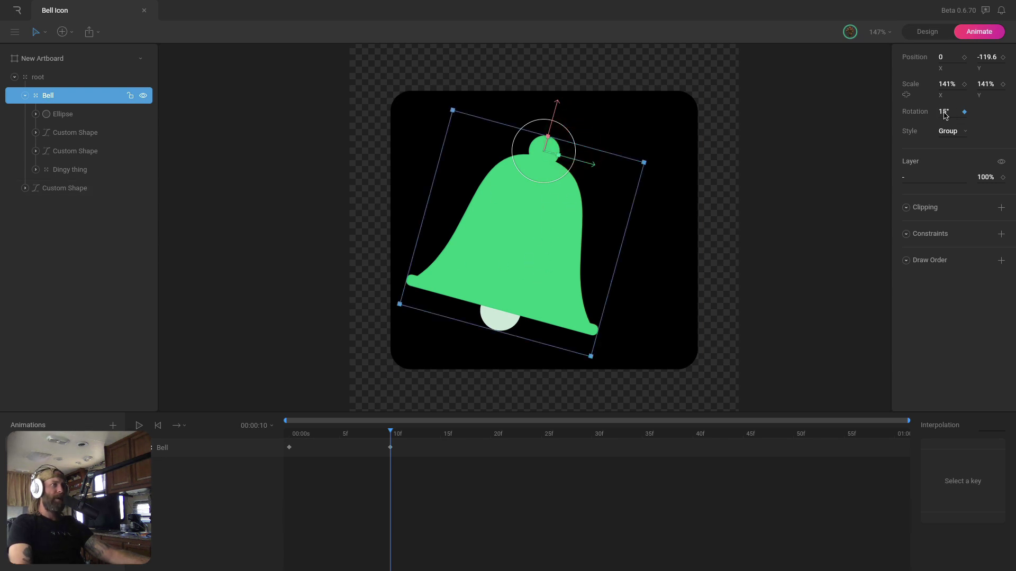
pyautogui.moveTo(413, 433); pyautogui.dragTo(491, 435)
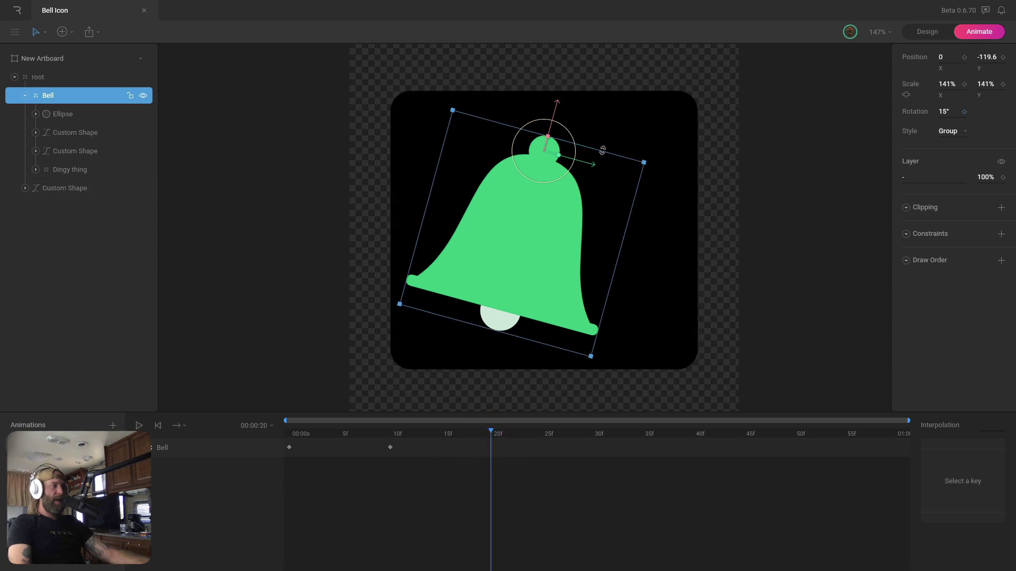
pyautogui.moveTo(953, 107); pyautogui.dragTo(956, 131)
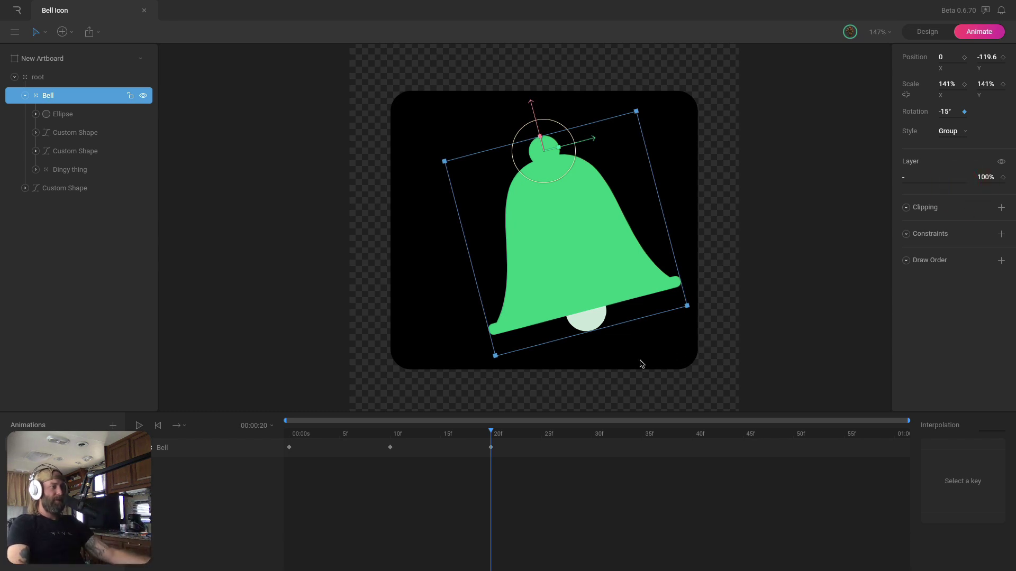
# Key the Bell group's rotation at 10° on frame 30 and at -5° on frame 40
pyautogui.moveTo(471, 434); pyautogui.dragTo(503, 458)
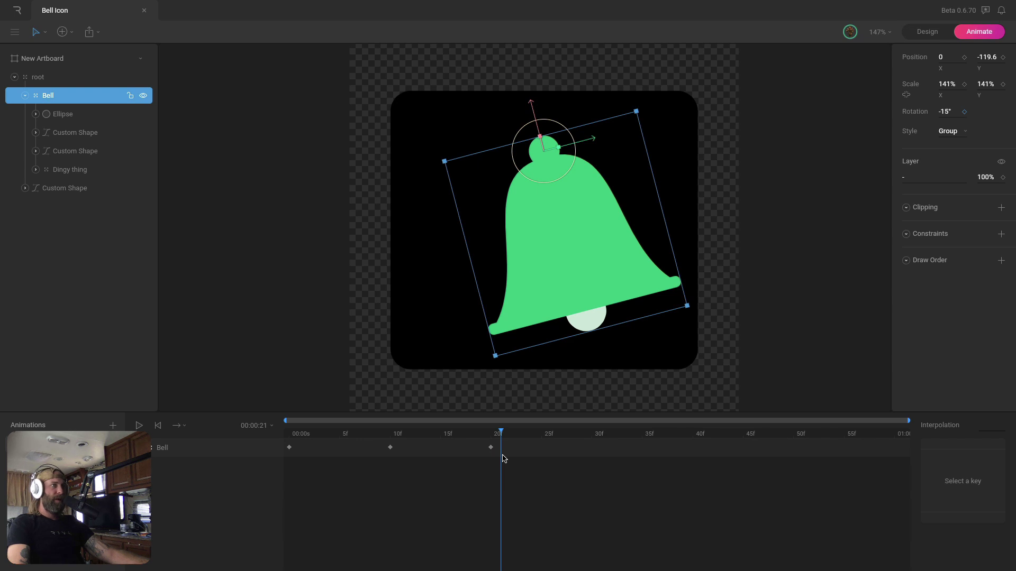
pyautogui.click(503, 459)
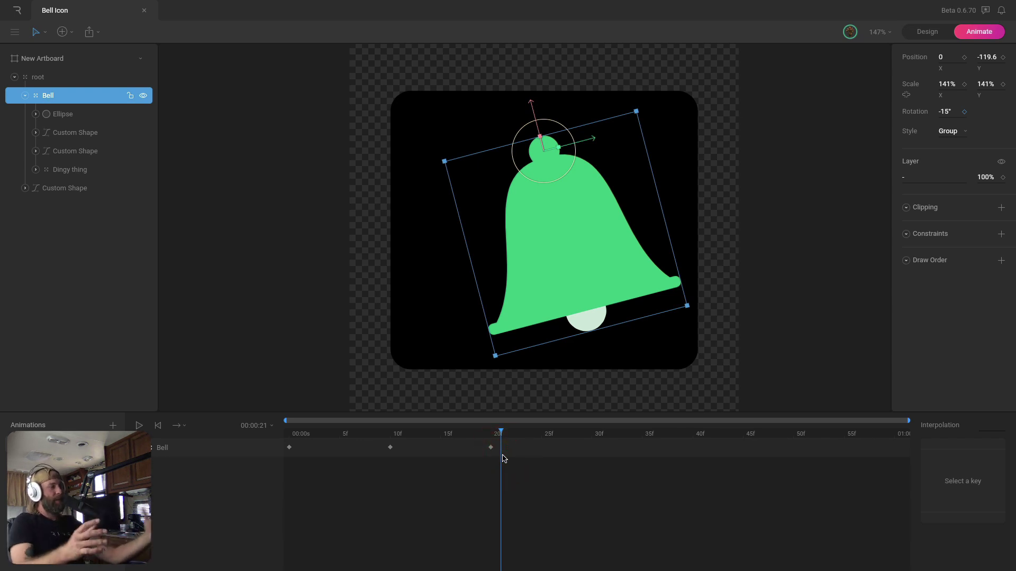
pyautogui.moveTo(507, 435); pyautogui.dragTo(592, 437)
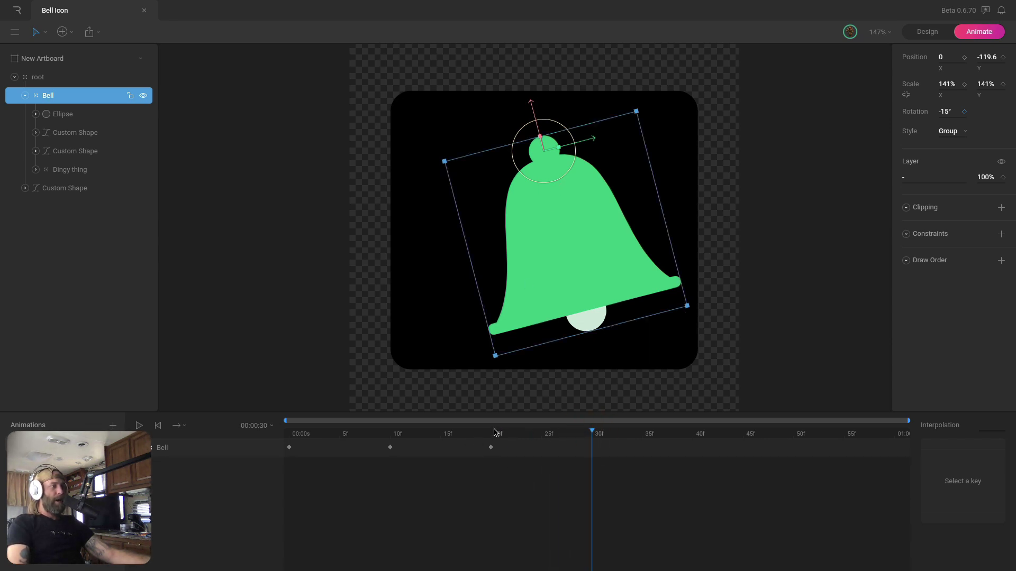
pyautogui.moveTo(494, 432); pyautogui.dragTo(591, 434)
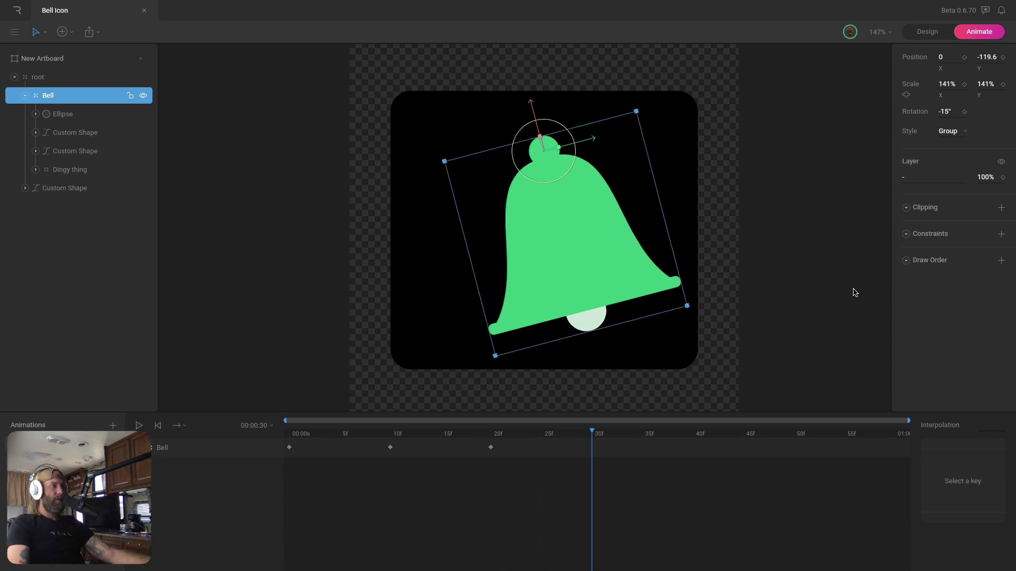
pyautogui.moveTo(953, 113); pyautogui.dragTo(959, 102)
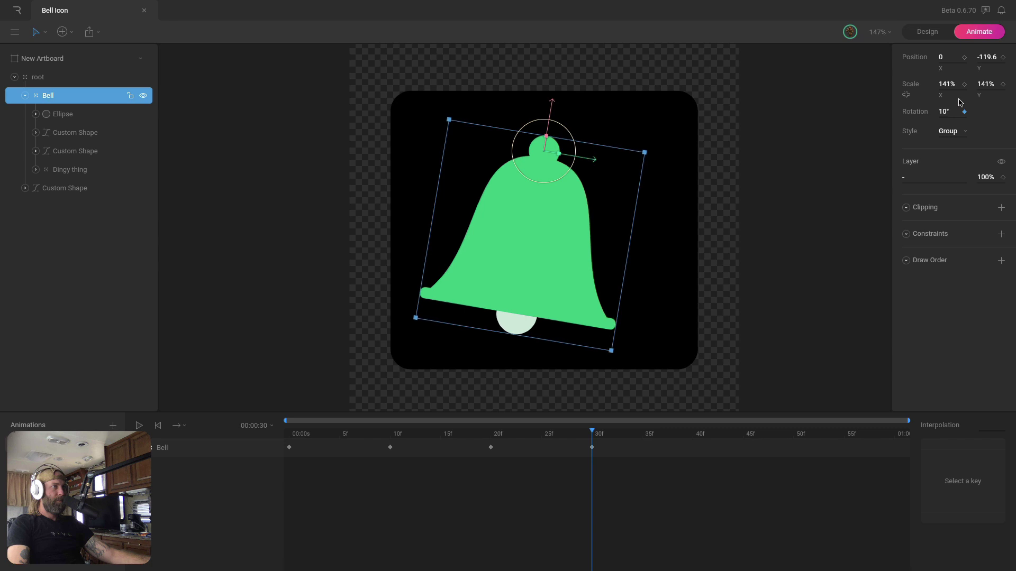
pyautogui.moveTo(622, 440); pyautogui.dragTo(693, 438)
pyautogui.moveTo(946, 109); pyautogui.dragTo(949, 120)
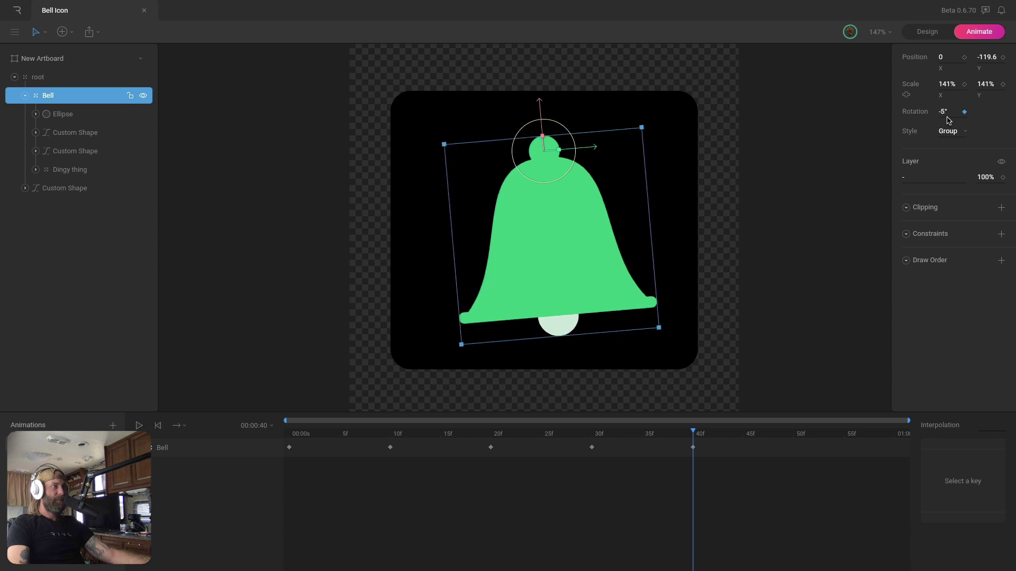
# Key the Bell group's rotation at 3° on frame 50 and at 0° at 00:01:00
pyautogui.moveTo(714, 435); pyautogui.dragTo(797, 445)
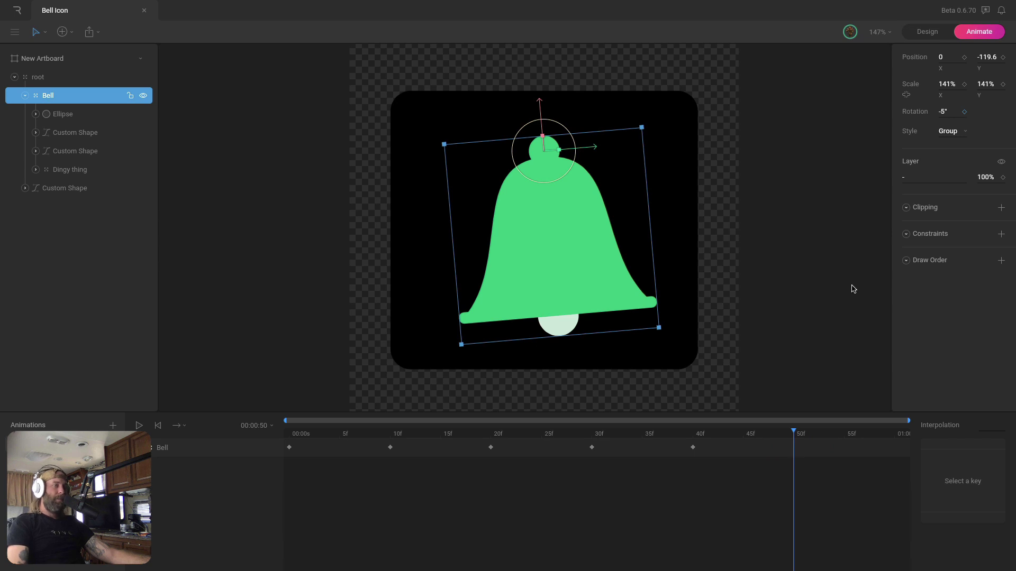
pyautogui.moveTo(954, 109); pyautogui.dragTo(956, 108)
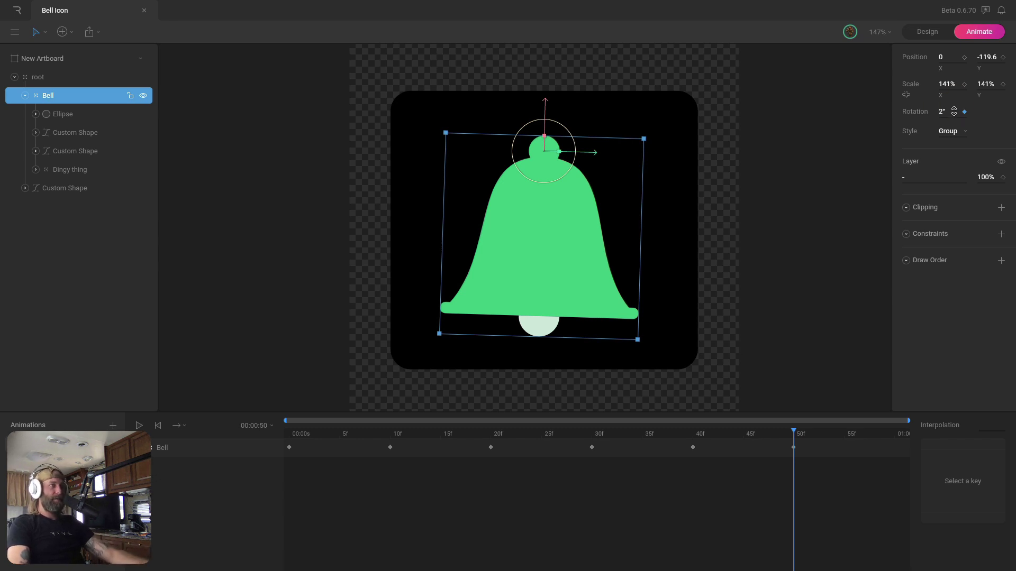
pyautogui.moveTo(955, 110); pyautogui.dragTo(955, 110)
pyautogui.moveTo(824, 433); pyautogui.dragTo(910, 427)
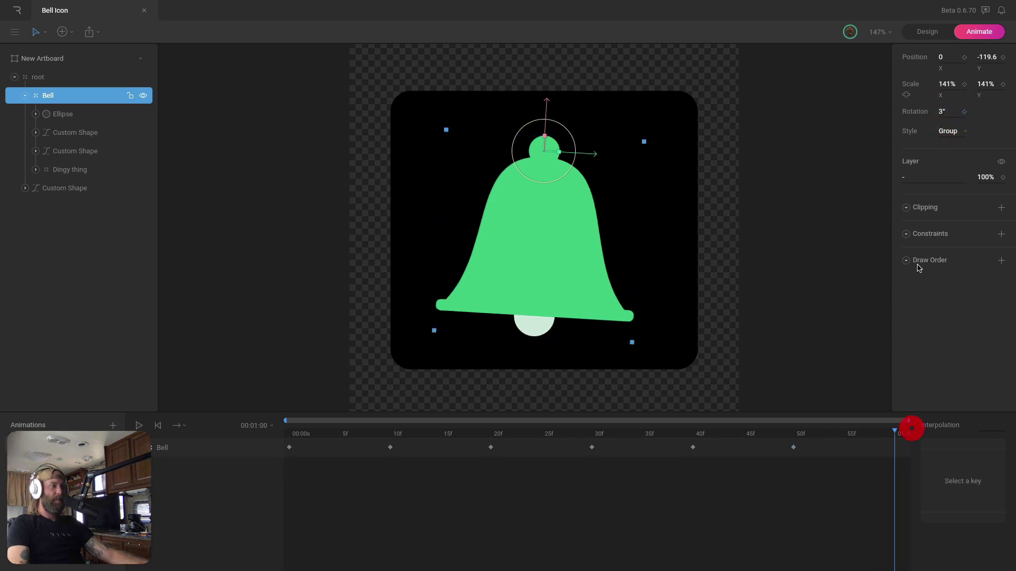
pyautogui.write('0')
pyautogui.press('Return')
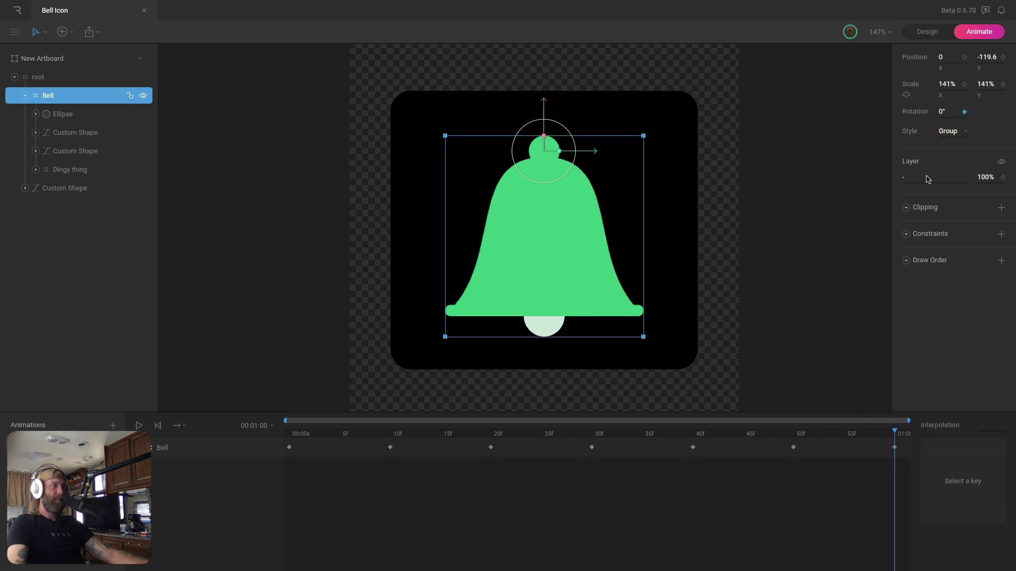
# Change the interpolation of all the Bell group's keys to Cubic and play the animation
pyautogui.moveTo(903, 446); pyautogui.dragTo(233, 490)
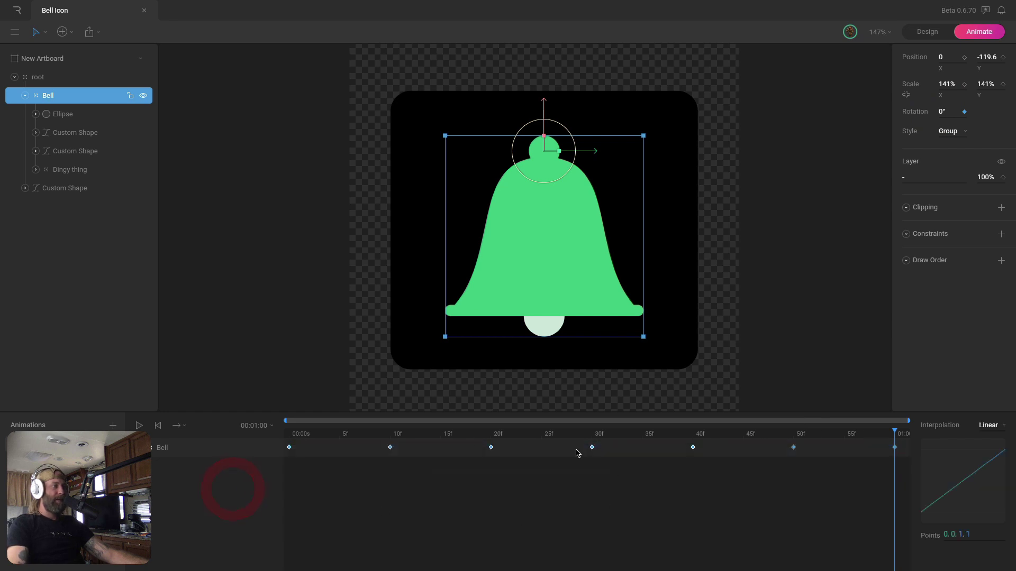
pyautogui.click(988, 426)
pyautogui.click(988, 465)
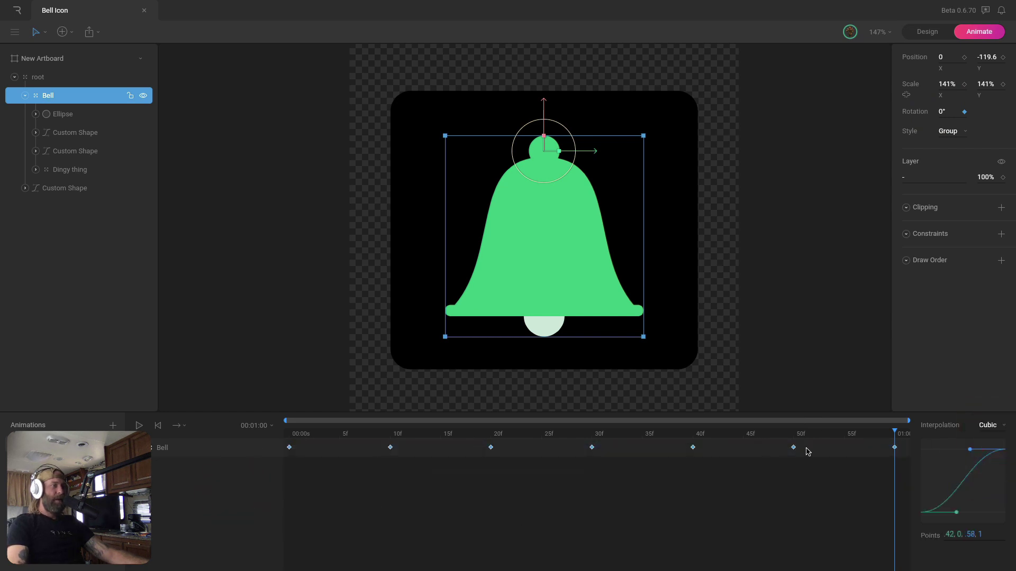
pyautogui.click(788, 237)
pyautogui.press('space')
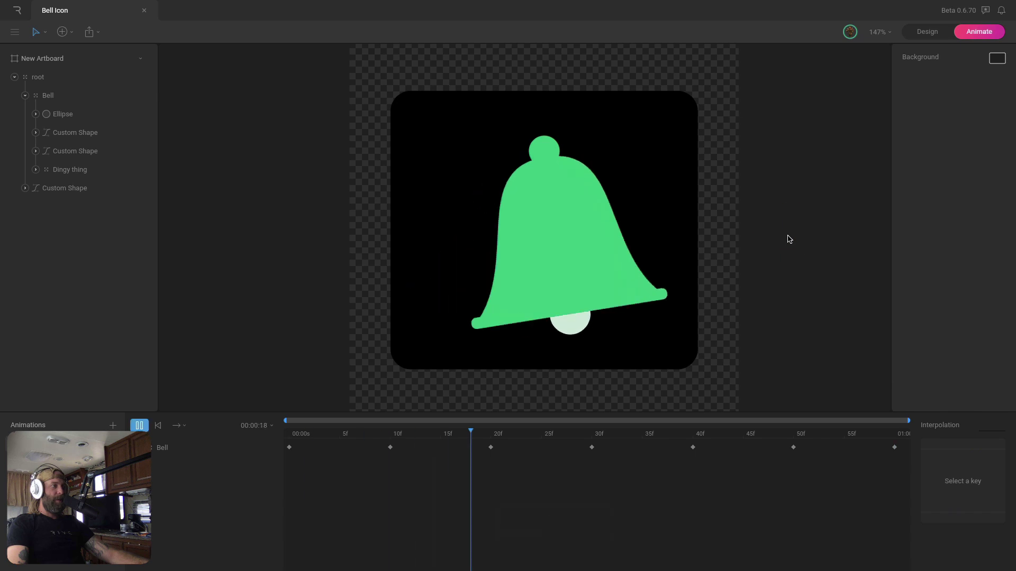
pyautogui.press('space')
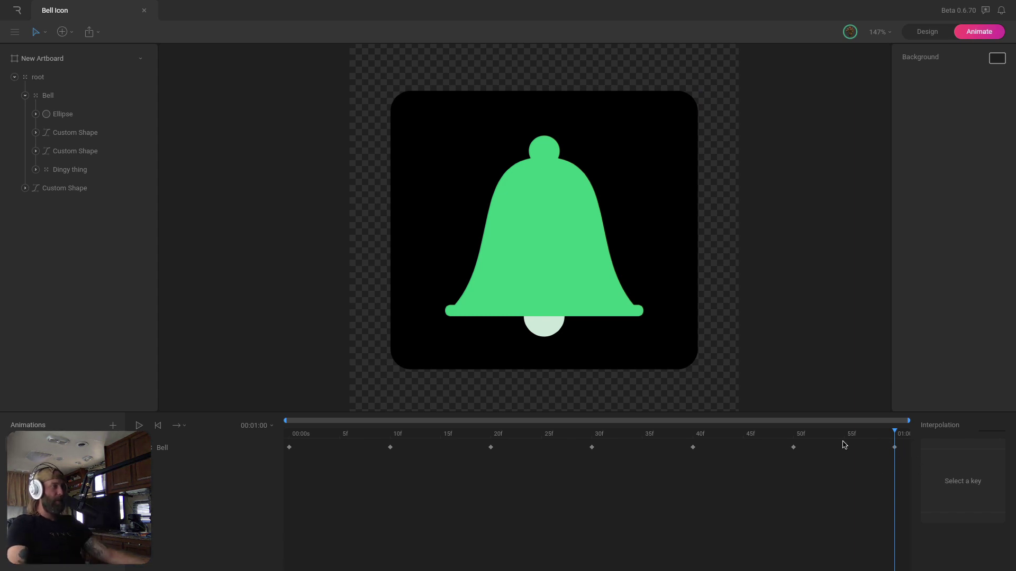
# Set the animation's duration to 00:02:00 and extend the visible timeline range to its full length
pyautogui.click(263, 428)
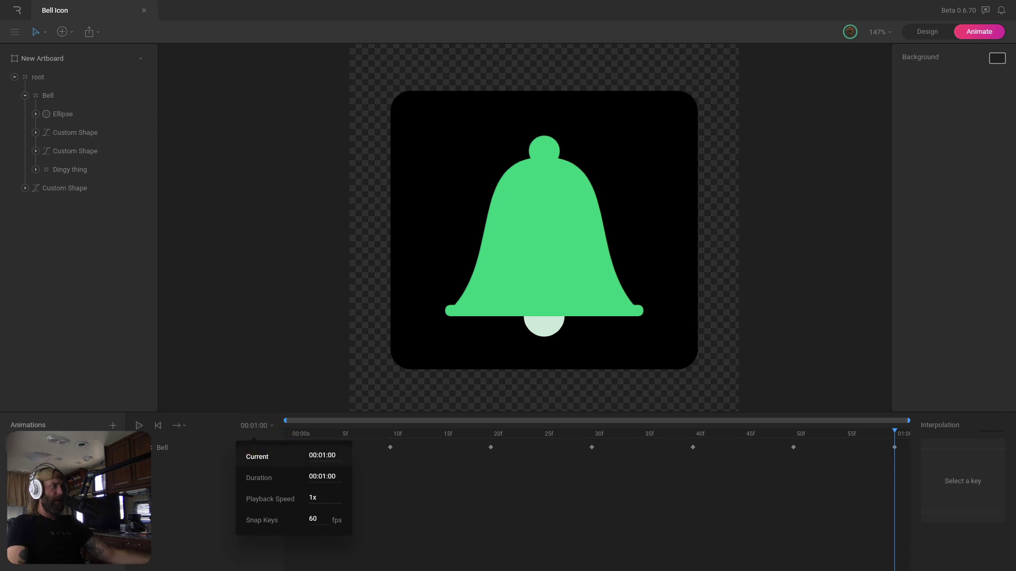
pyautogui.click(322, 476)
pyautogui.write('00:02:00')
pyautogui.press('Return')
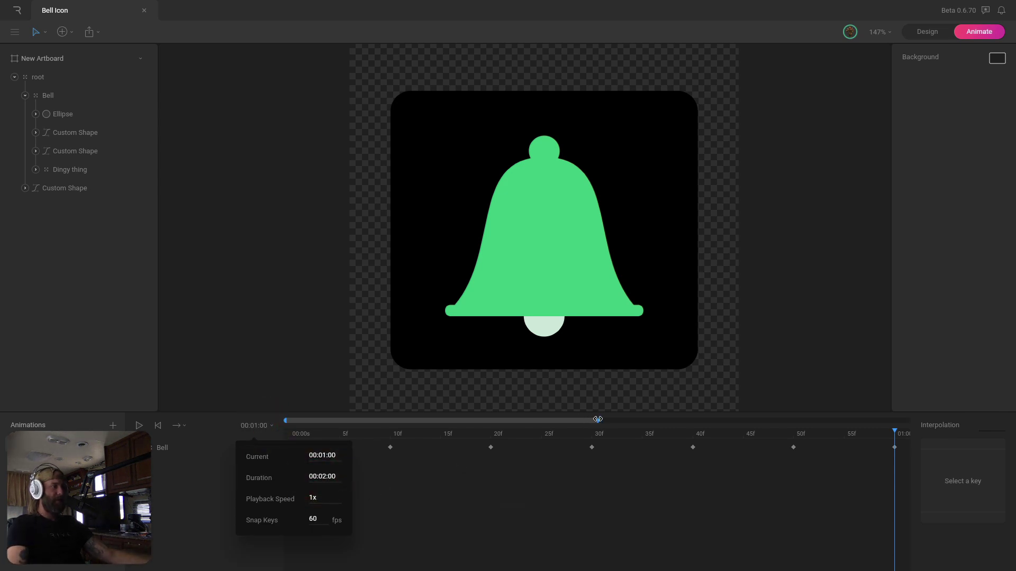
pyautogui.moveTo(597, 420); pyautogui.dragTo(909, 419)
pyautogui.click(732, 510)
# Key the Dingy thing group's X position at 0 on frame 0 and at about 67.3 on frame 10
pyautogui.click(414, 434)
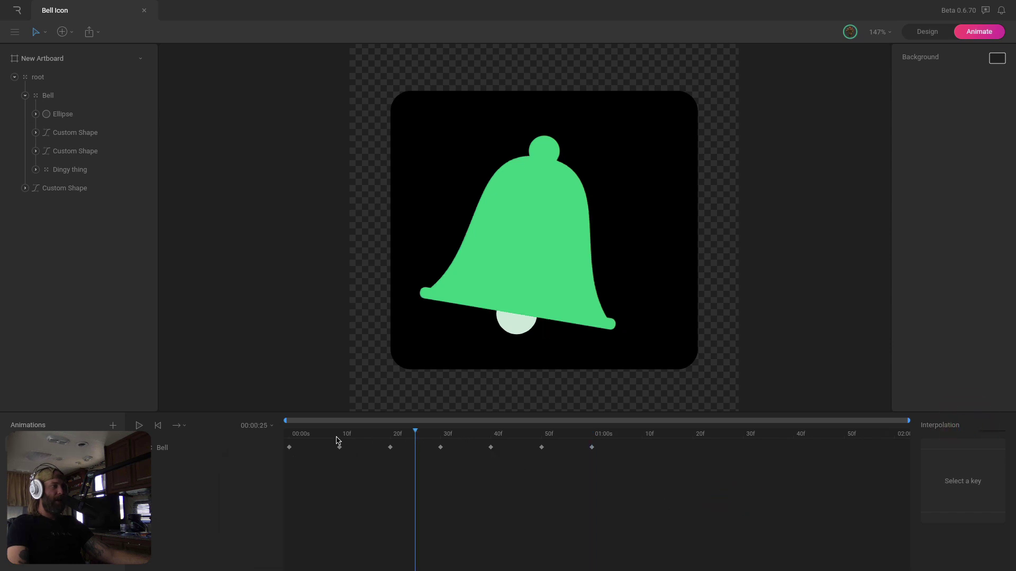
pyautogui.moveTo(337, 440); pyautogui.dragTo(263, 443)
pyautogui.click(77, 169)
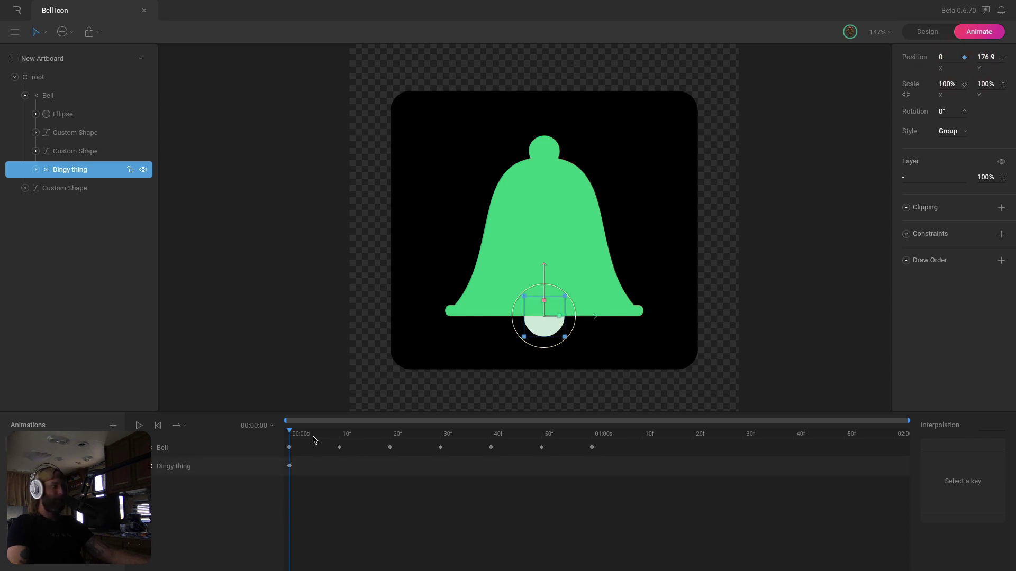
pyautogui.moveTo(314, 440); pyautogui.dragTo(340, 436)
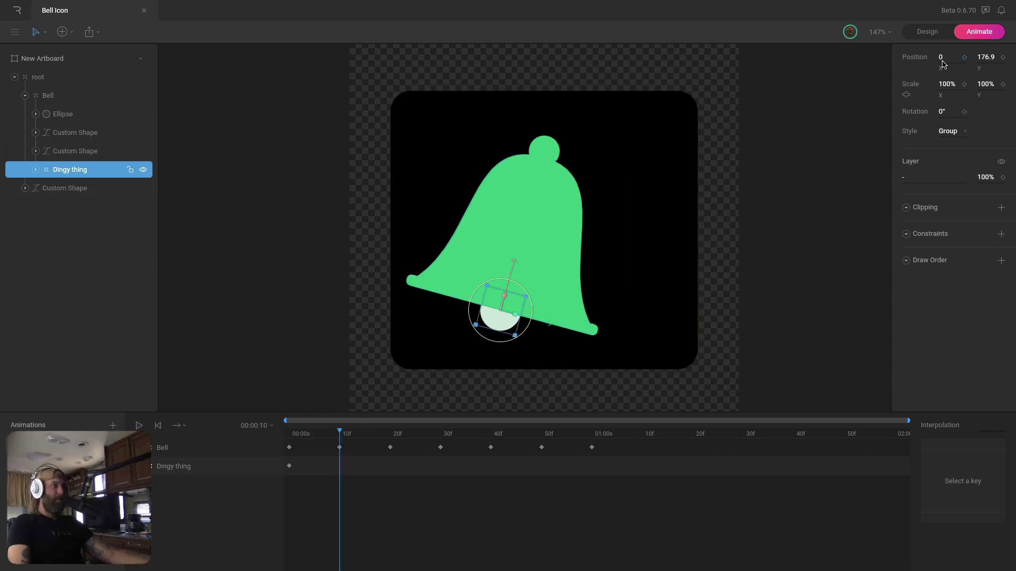
pyautogui.moveTo(942, 57); pyautogui.dragTo(934, 24)
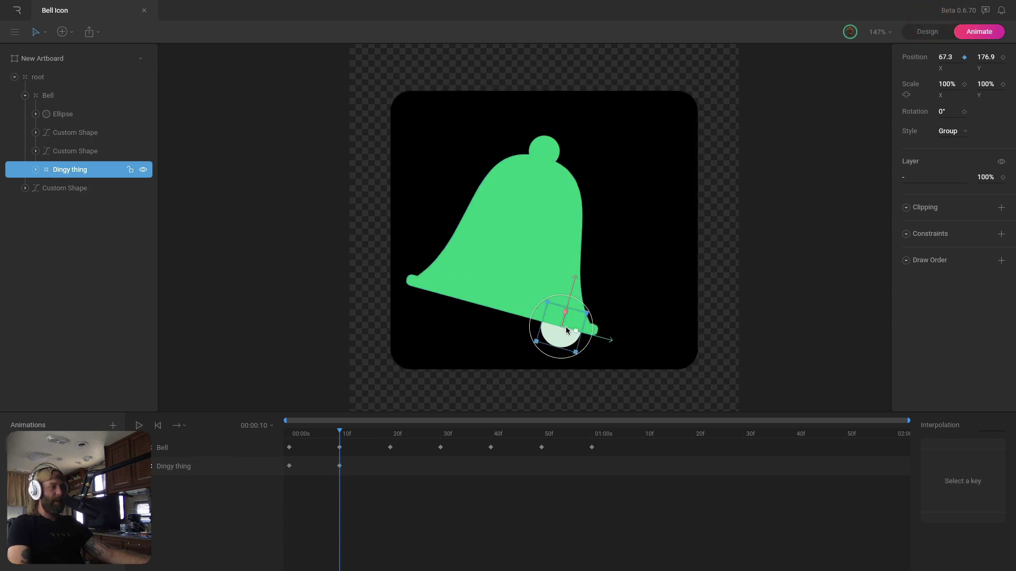
# Key the Dingy thing's X position toward the bell's left side on frame 20 and at about 67.8 on frame 30
pyautogui.moveTo(356, 436); pyautogui.dragTo(390, 434)
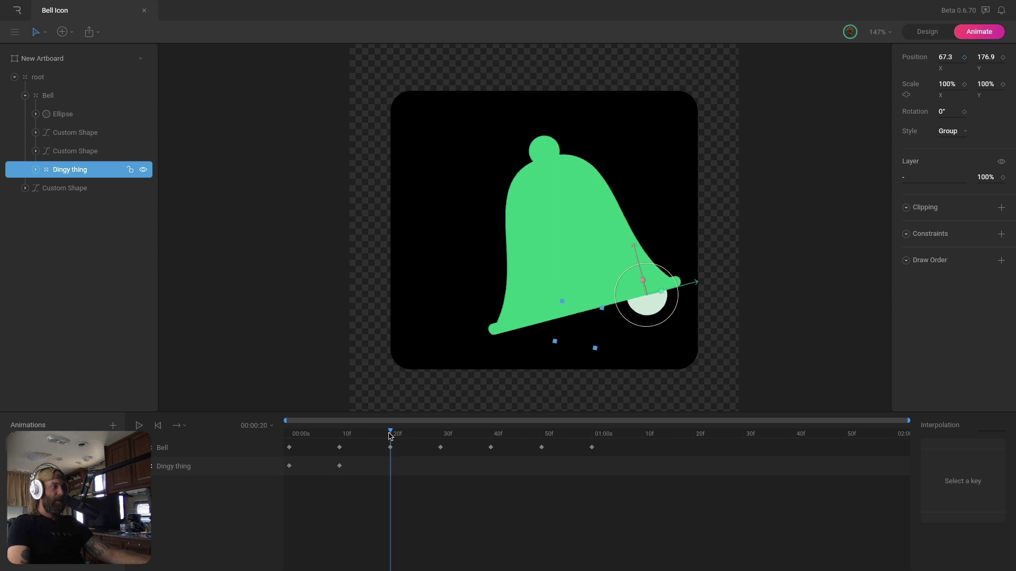
pyautogui.moveTo(950, 64); pyautogui.dragTo(944, 131)
pyautogui.moveTo(421, 435); pyautogui.dragTo(441, 435)
pyautogui.moveTo(950, 58); pyautogui.dragTo(953, 2)
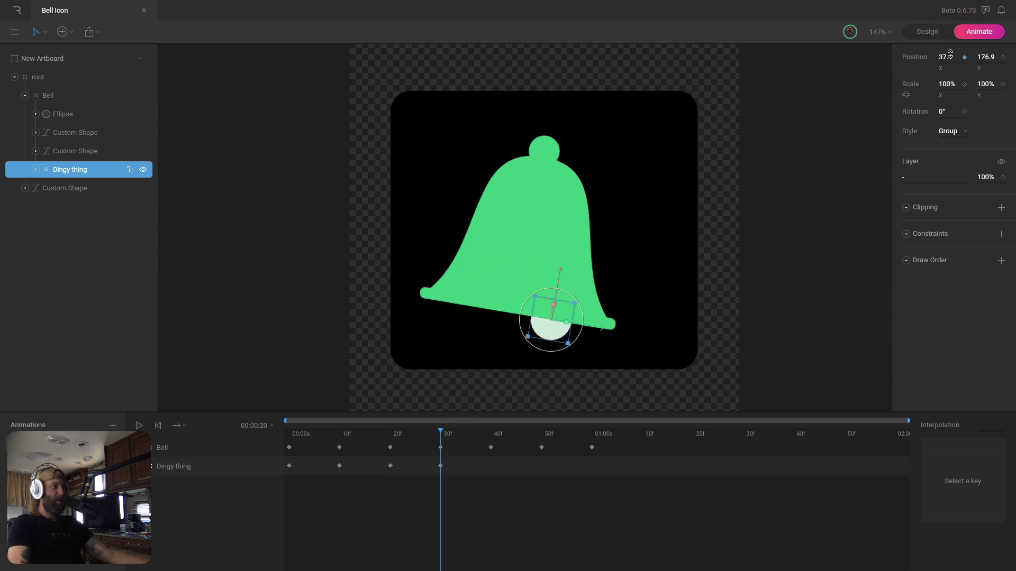
pyautogui.moveTo(950, 53); pyautogui.dragTo(948, 46)
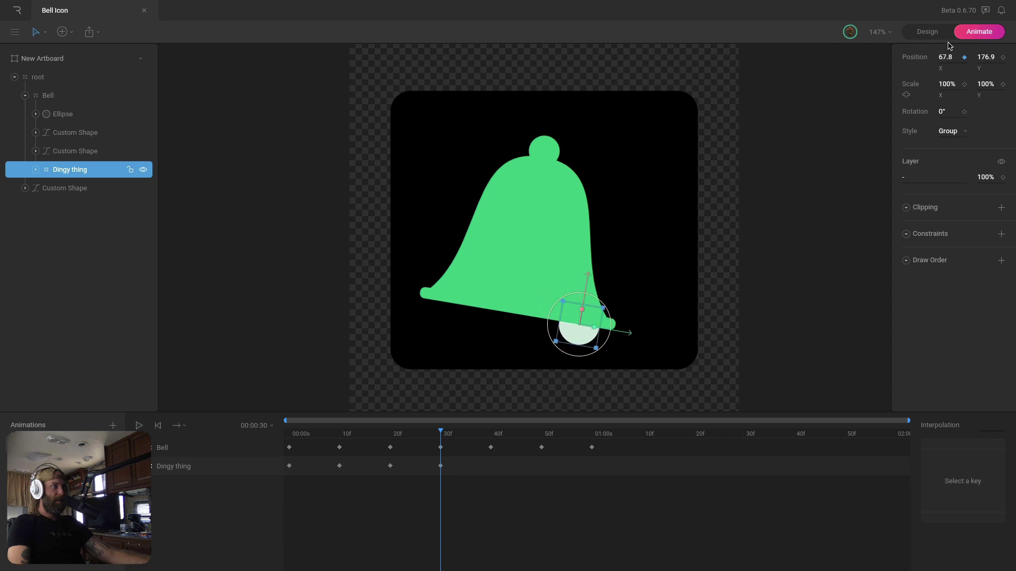
# Key the Dingy thing group's X position at about -63.3 on frame 40
pyautogui.moveTo(451, 435); pyautogui.dragTo(491, 435)
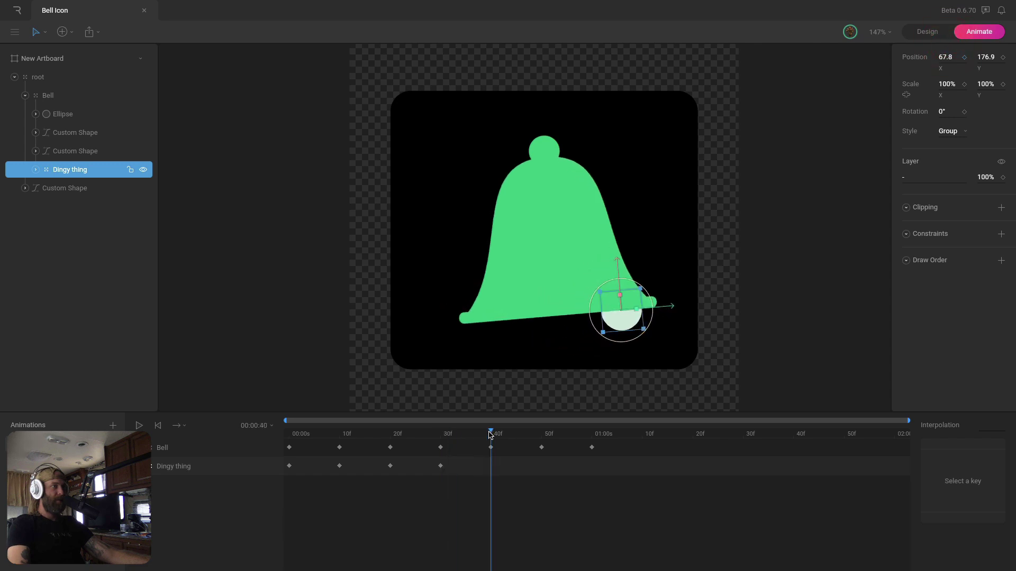
pyautogui.moveTo(951, 59); pyautogui.dragTo(948, 134)
pyautogui.click(522, 437)
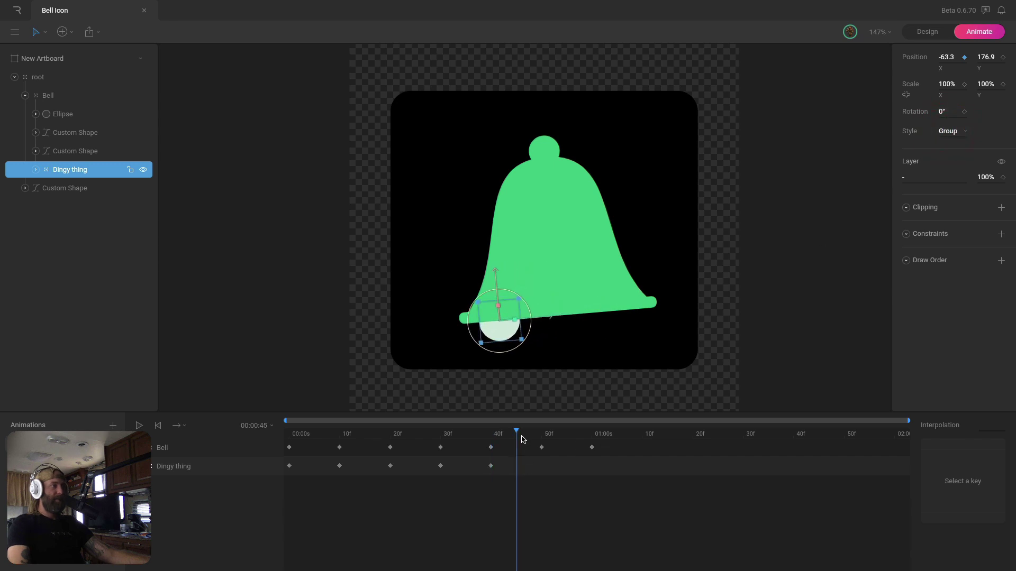
# Key the Dingy thing group's X position at about 55.9 on frame 50 and about -38.8 at 00:01:00
pyautogui.click(540, 437)
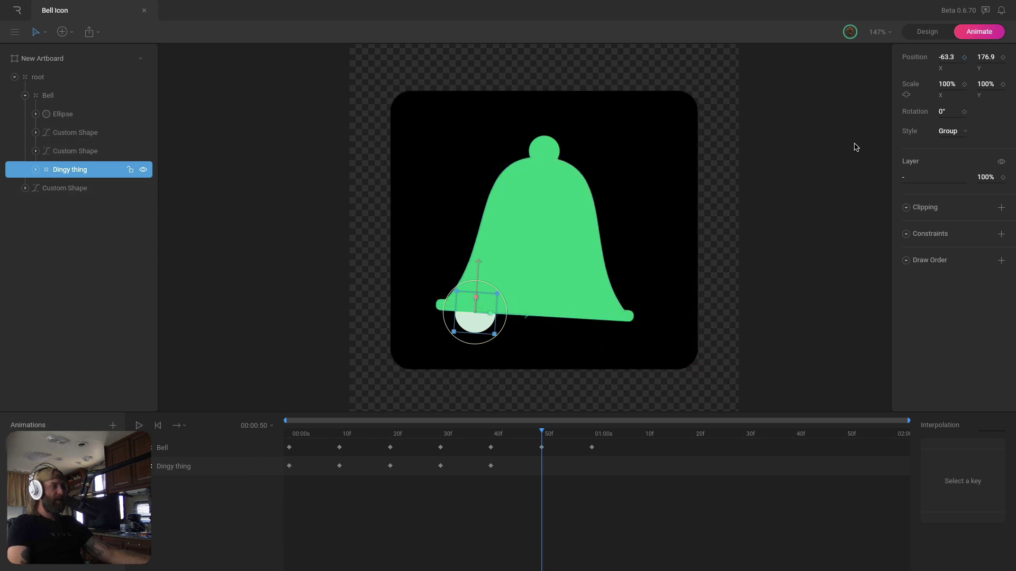
pyautogui.moveTo(957, 58); pyautogui.dragTo(941, 3)
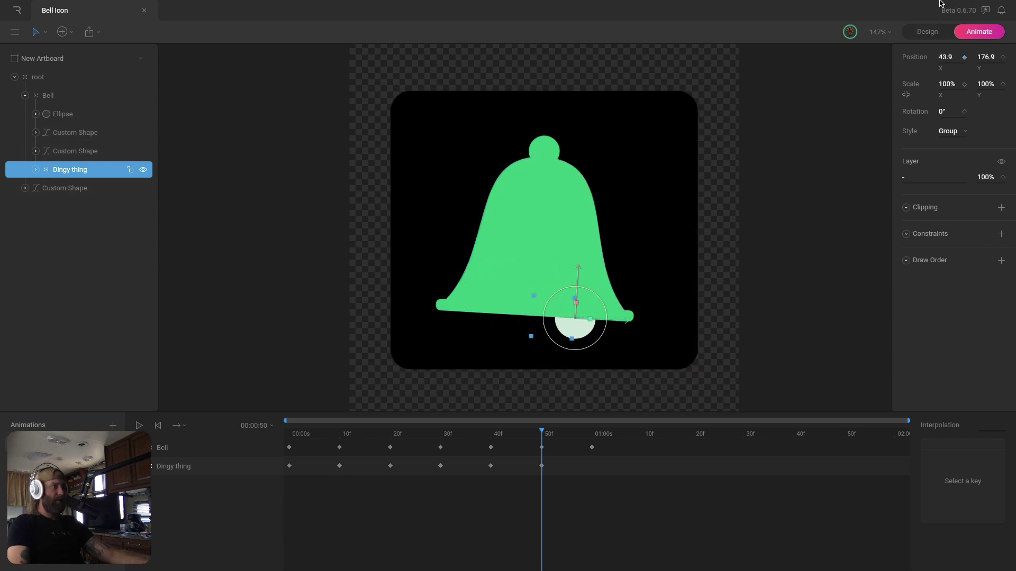
pyautogui.moveTo(948, 52); pyautogui.dragTo(947, 61)
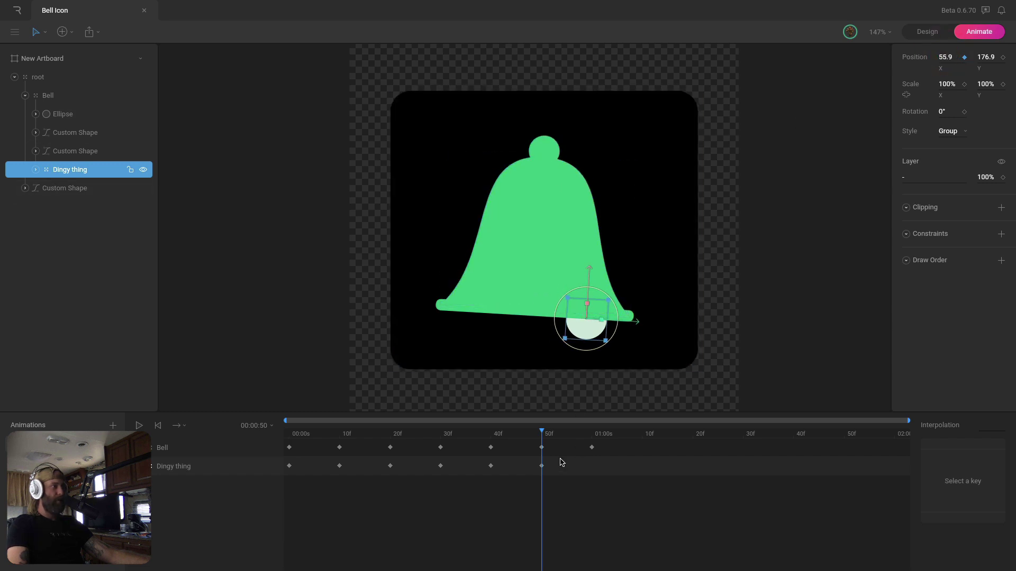
pyautogui.moveTo(549, 437); pyautogui.dragTo(594, 437)
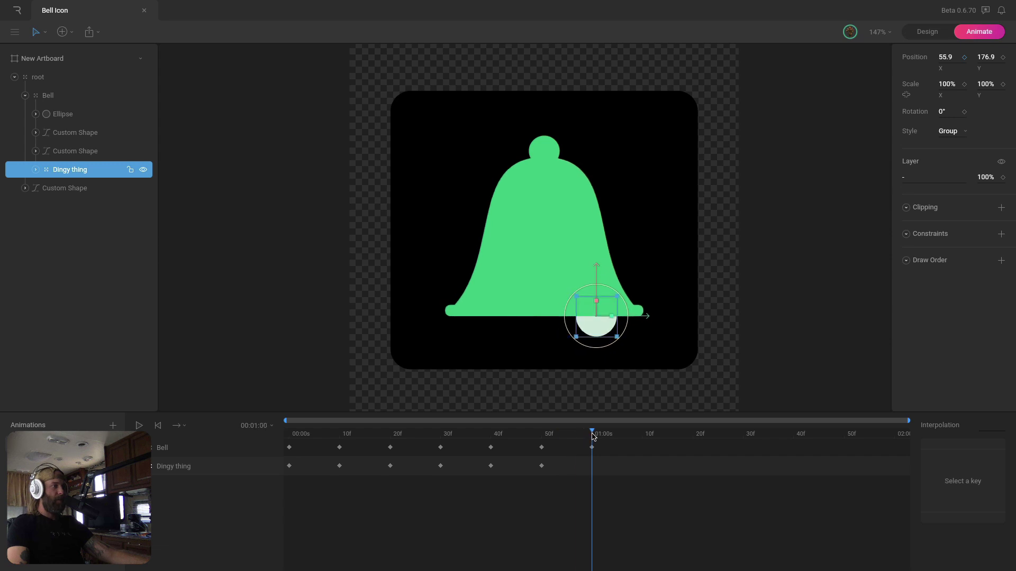
pyautogui.moveTo(945, 56); pyautogui.dragTo(943, 111)
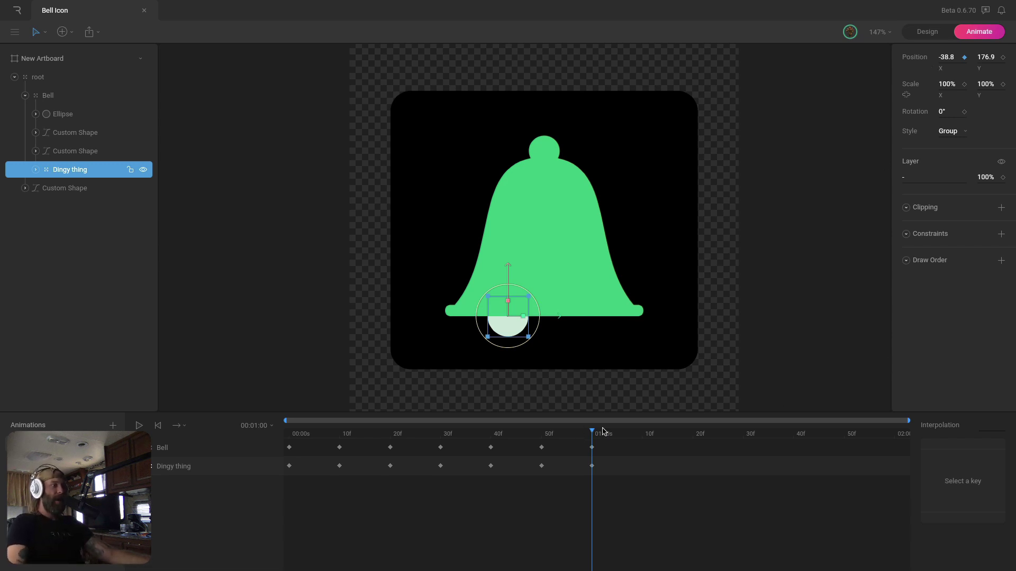
# Key the Dingy thing group's X position at about 23.2 at 00:01:10 and -18 at 00:01:20
pyautogui.moveTo(603, 432); pyautogui.dragTo(642, 431)
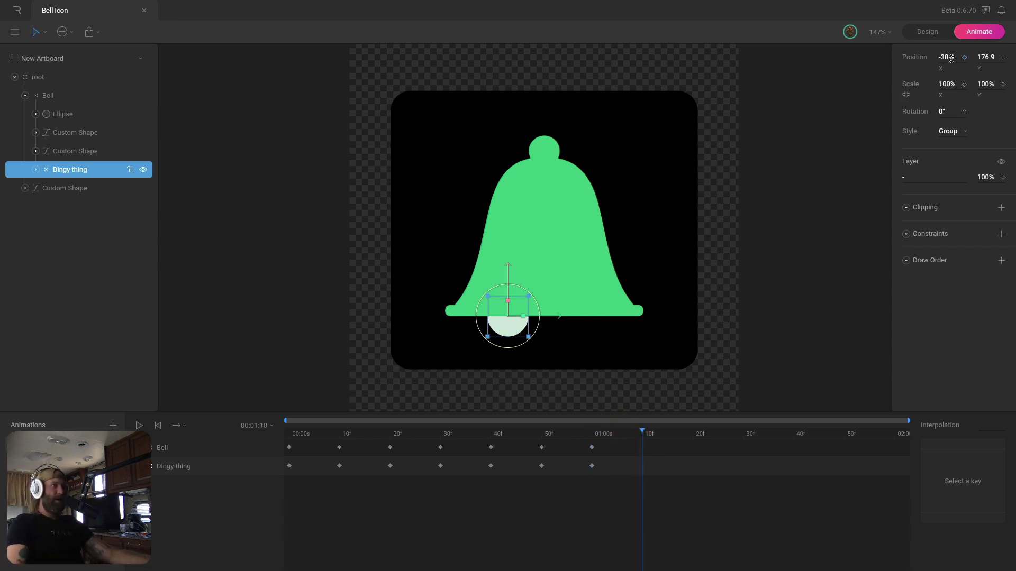
pyautogui.moveTo(947, 57); pyautogui.dragTo(952, 53)
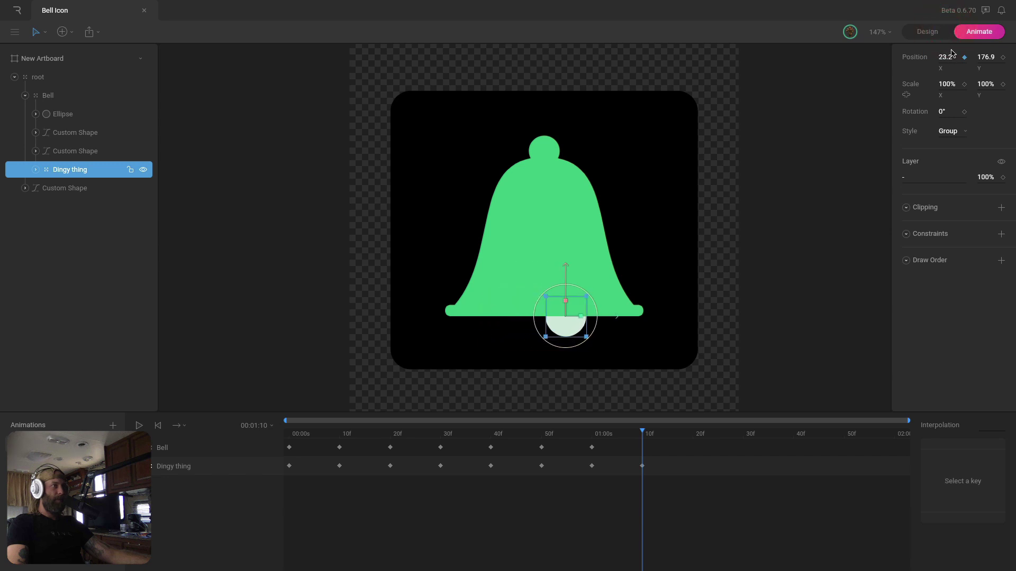
pyautogui.click(691, 438)
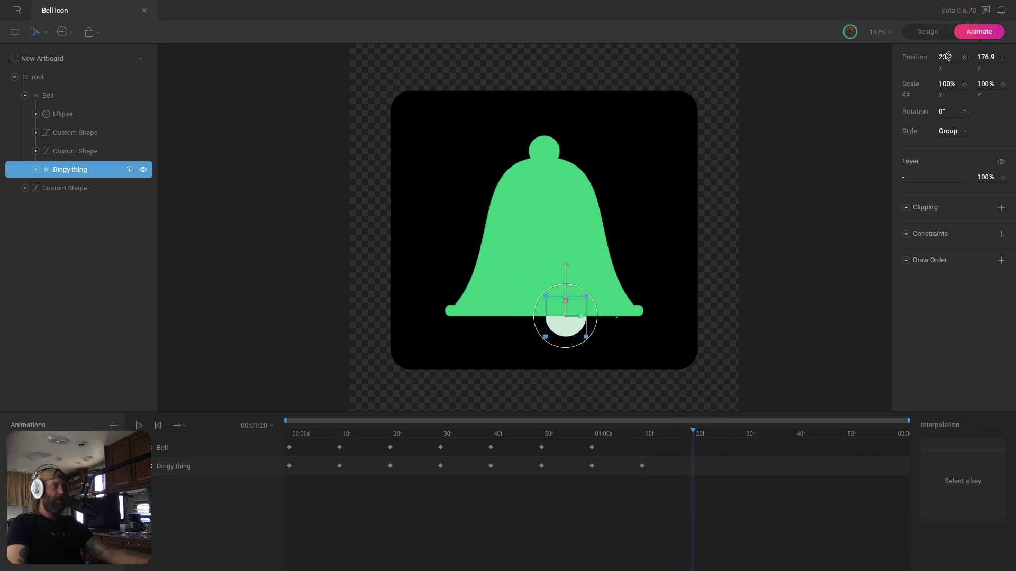
pyautogui.moveTo(947, 57); pyautogui.dragTo(947, 82)
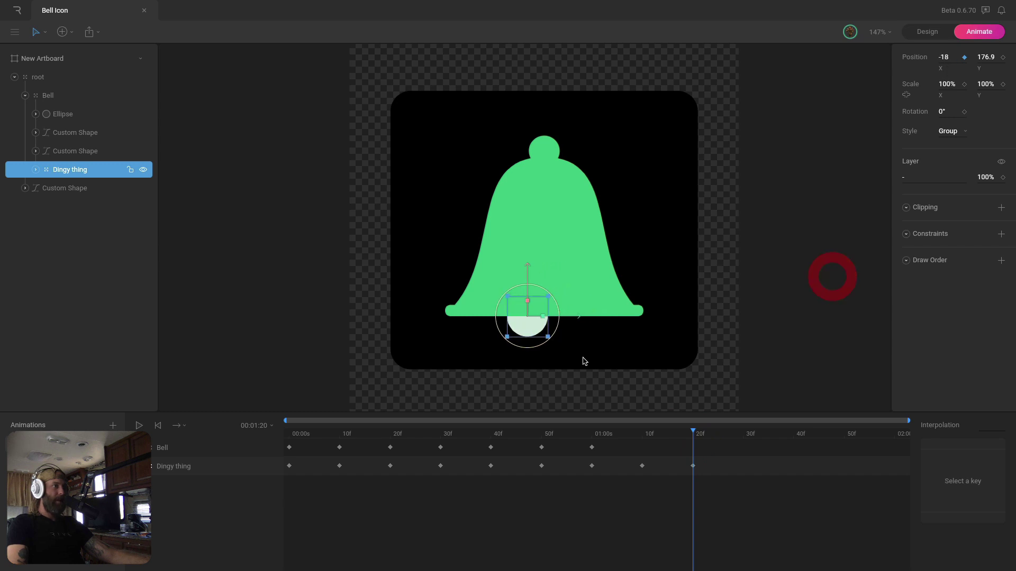
# Key the Dingy thing group's X position at about 8.8 at 00:01:30 and about -8.9 at 00:01:40
pyautogui.moveTo(708, 436); pyautogui.dragTo(743, 436)
pyautogui.moveTo(945, 69); pyautogui.dragTo(947, 48)
pyautogui.moveTo(768, 431); pyautogui.dragTo(794, 442)
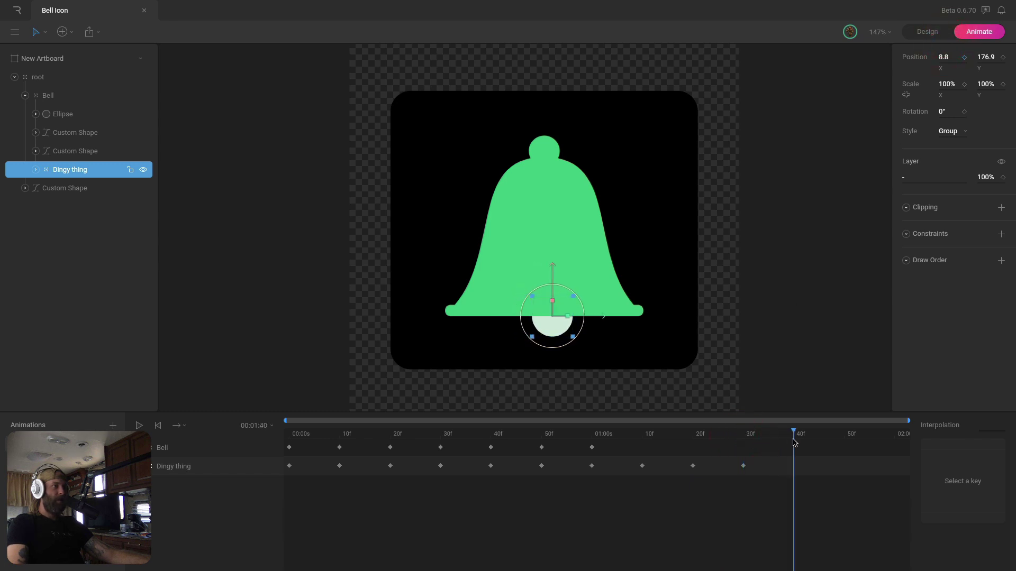
pyautogui.moveTo(945, 60); pyautogui.dragTo(946, 73)
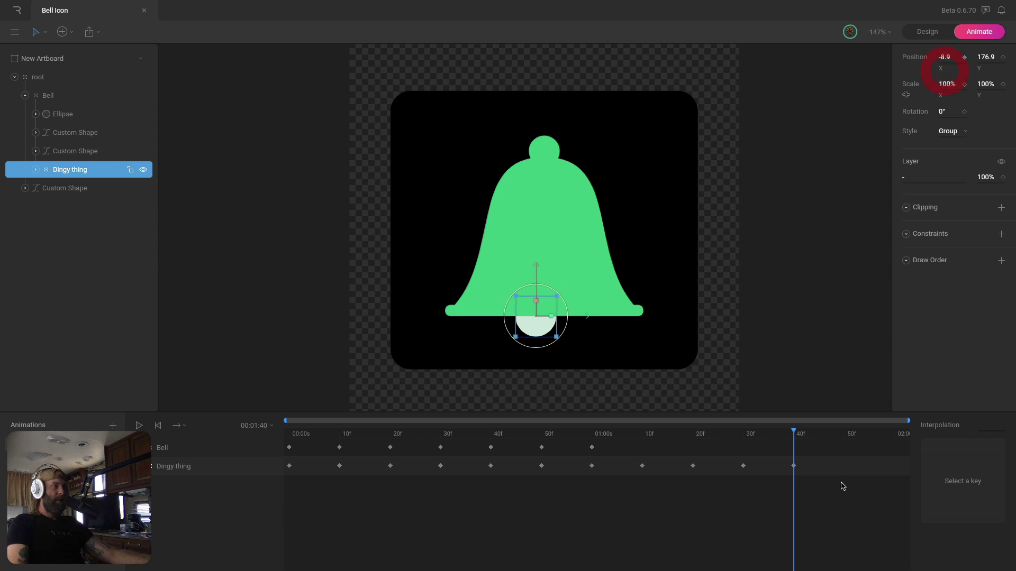
# Key the Dingy thing group's X position at about 4.9 at 00:01:50 and 0 at 00:02:00
pyautogui.click(844, 437)
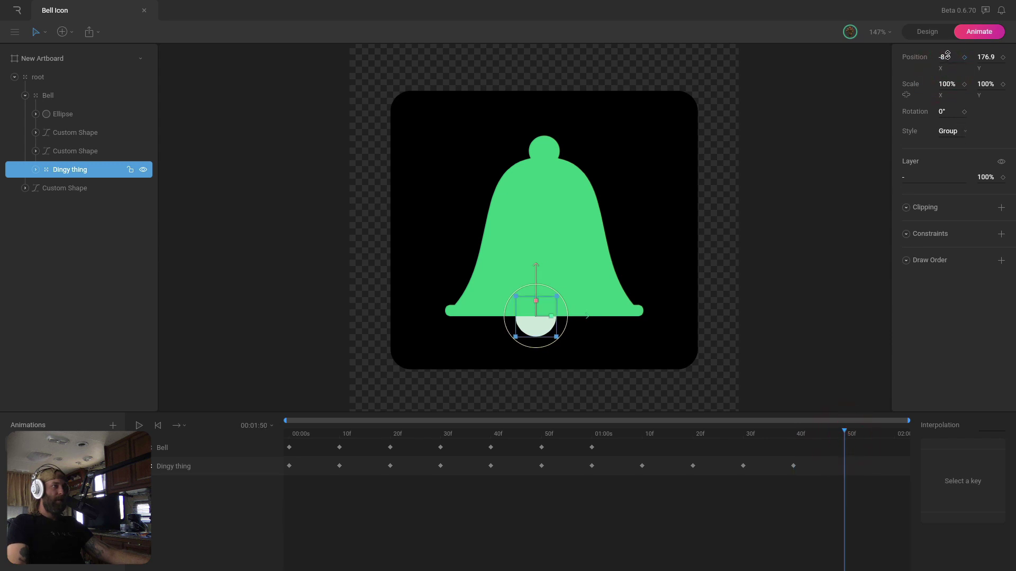
pyautogui.moveTo(947, 55); pyautogui.dragTo(948, 50)
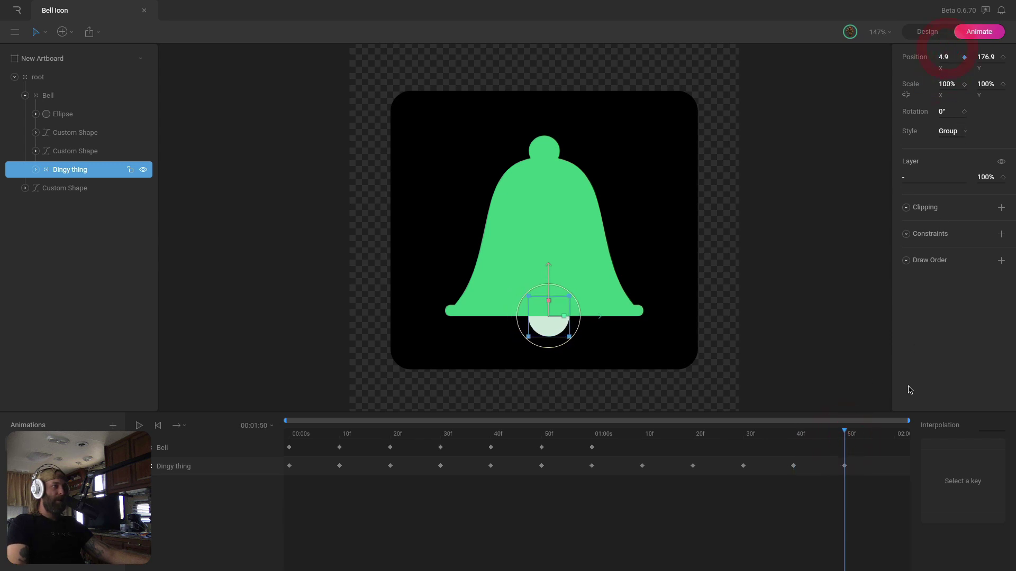
pyautogui.moveTo(872, 439); pyautogui.dragTo(915, 438)
pyautogui.click(945, 57)
pyautogui.write('0')
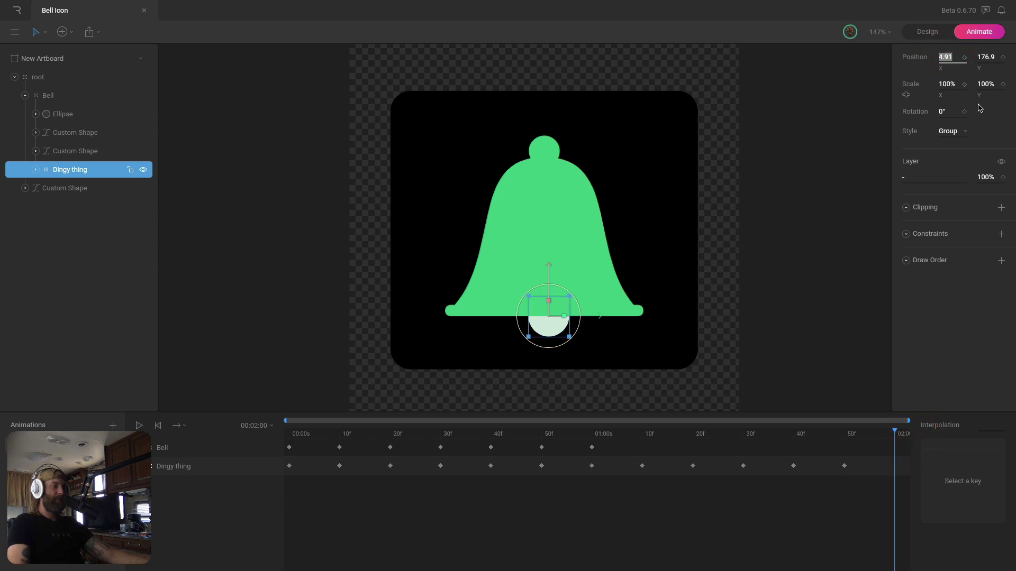
pyautogui.press('Return')
# Set the interpolation of all the Dingy thing's position keys to Cubic
pyautogui.moveTo(901, 459); pyautogui.dragTo(272, 510)
pyautogui.click(996, 428)
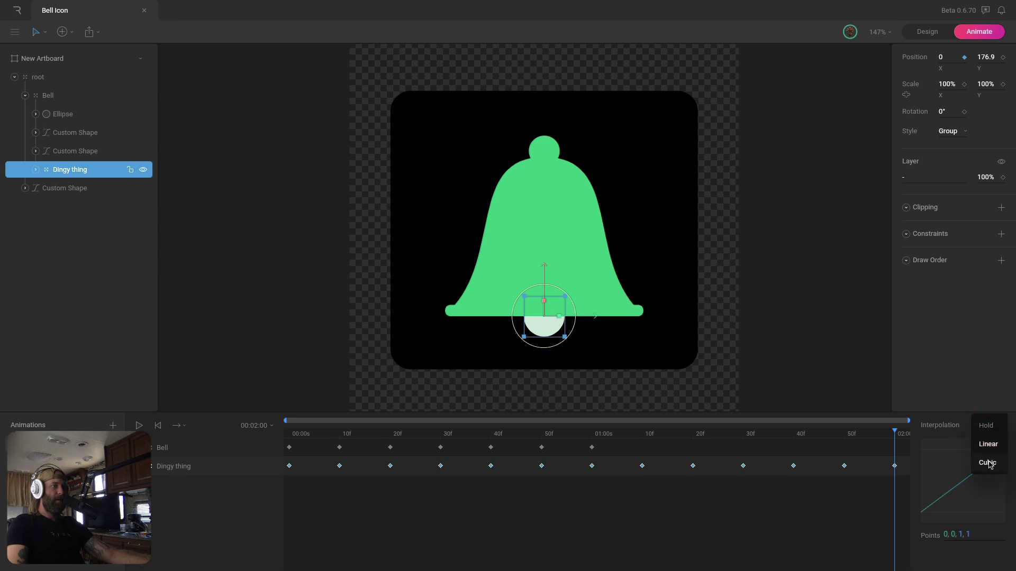
pyautogui.click(989, 463)
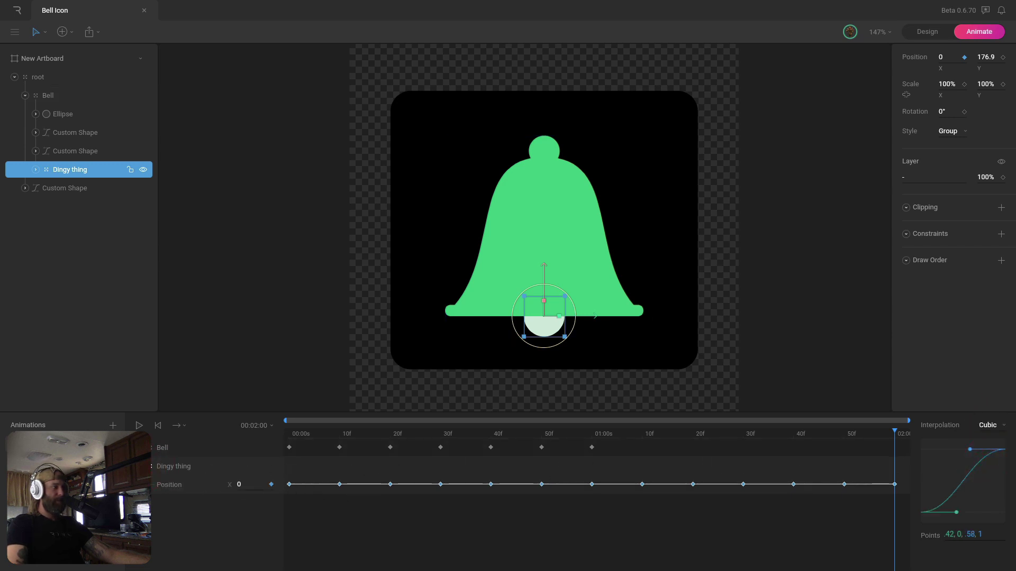
pyautogui.click(264, 490)
# Play the animation with nothing selected and scrub from the start to frame 40 to compare the bell and clapper movement
pyautogui.click(795, 257)
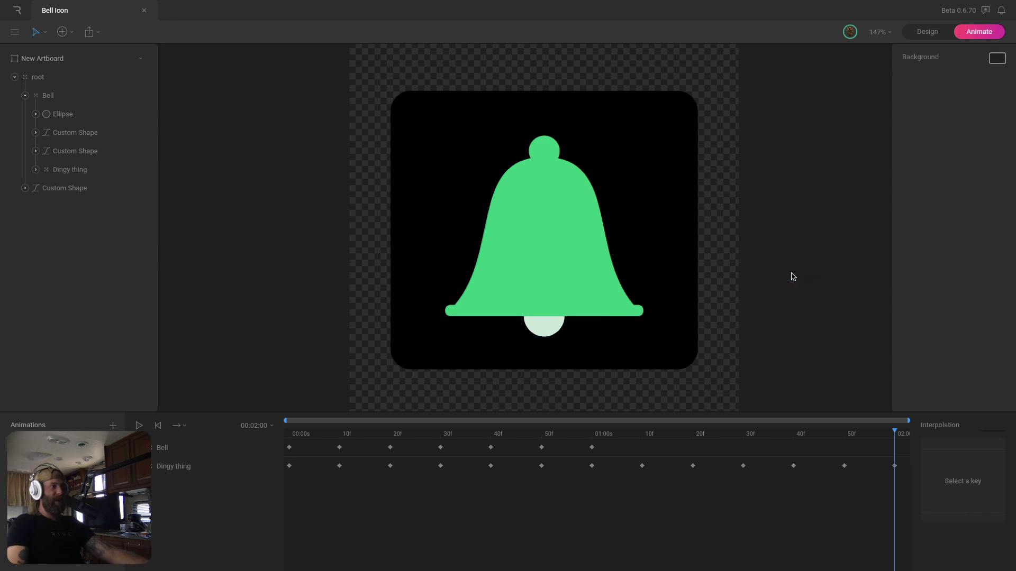
pyautogui.press('space')
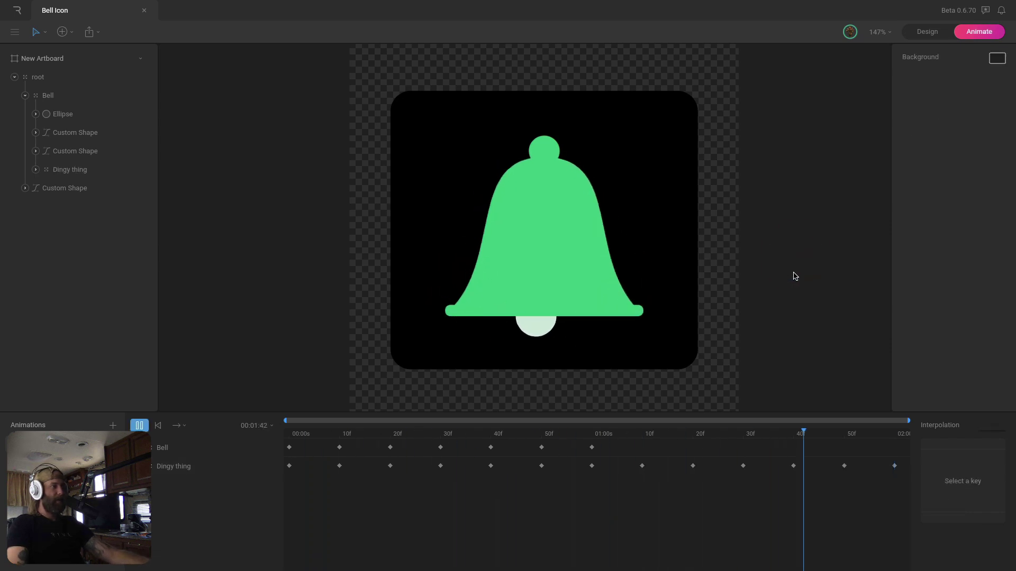
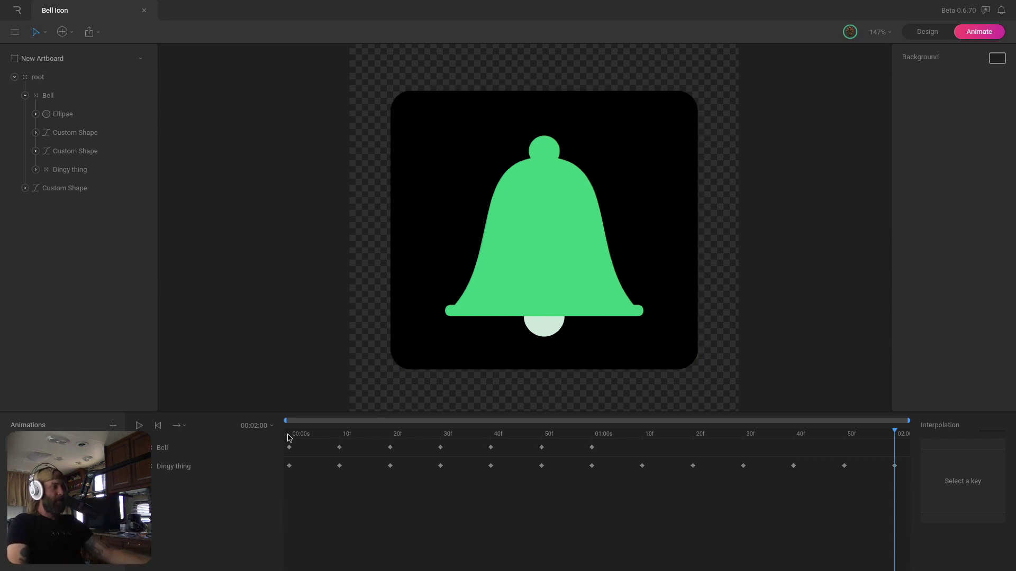
pyautogui.moveTo(289, 437); pyautogui.dragTo(492, 451)
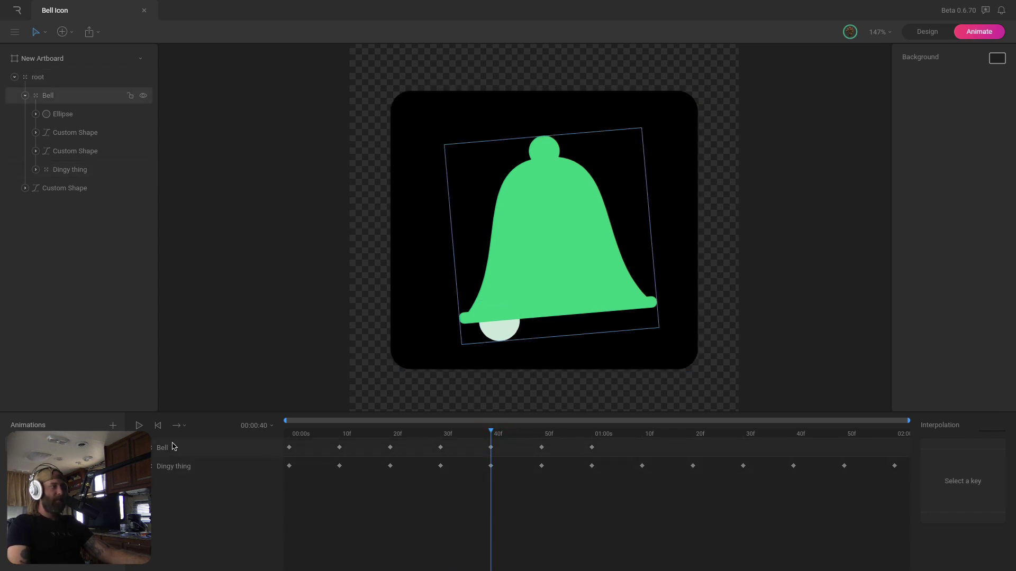
# Set the animation's duration to 00:03:00 and extend the visible timeline range to its full length
pyautogui.click(259, 426)
pyautogui.click(323, 476)
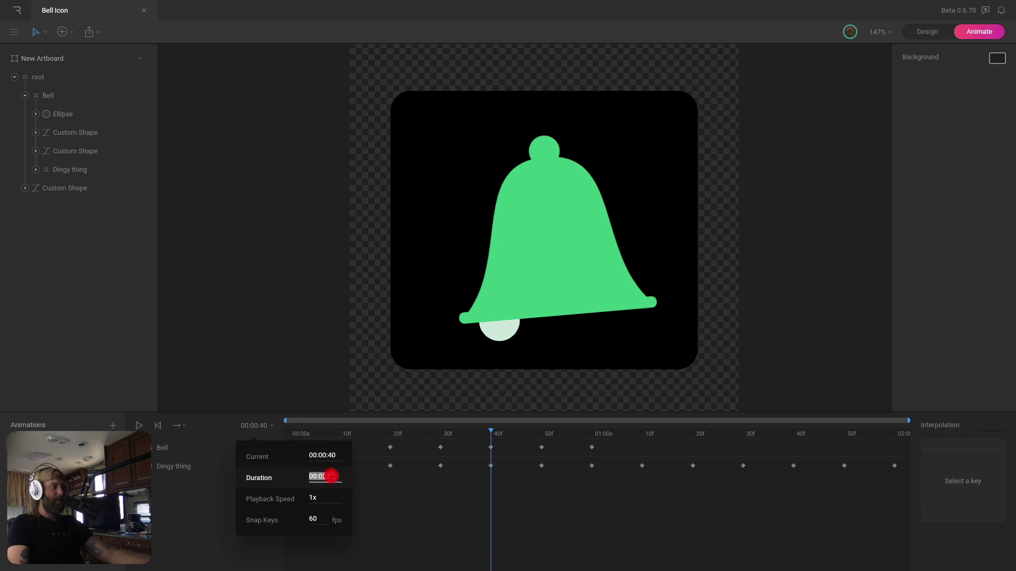
pyautogui.write('30')
pyautogui.press('Return')
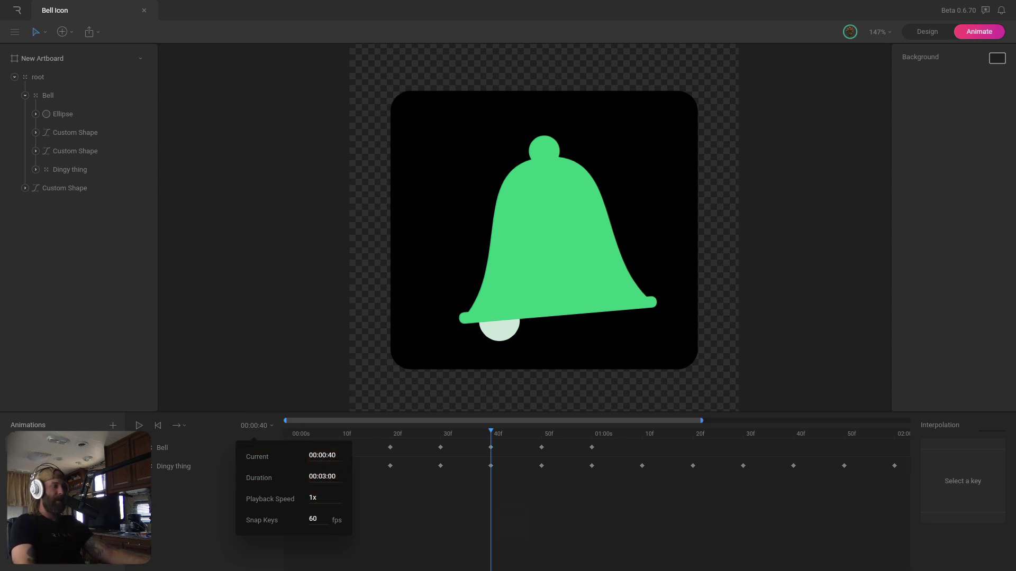
pyautogui.moveTo(704, 420); pyautogui.dragTo(909, 421)
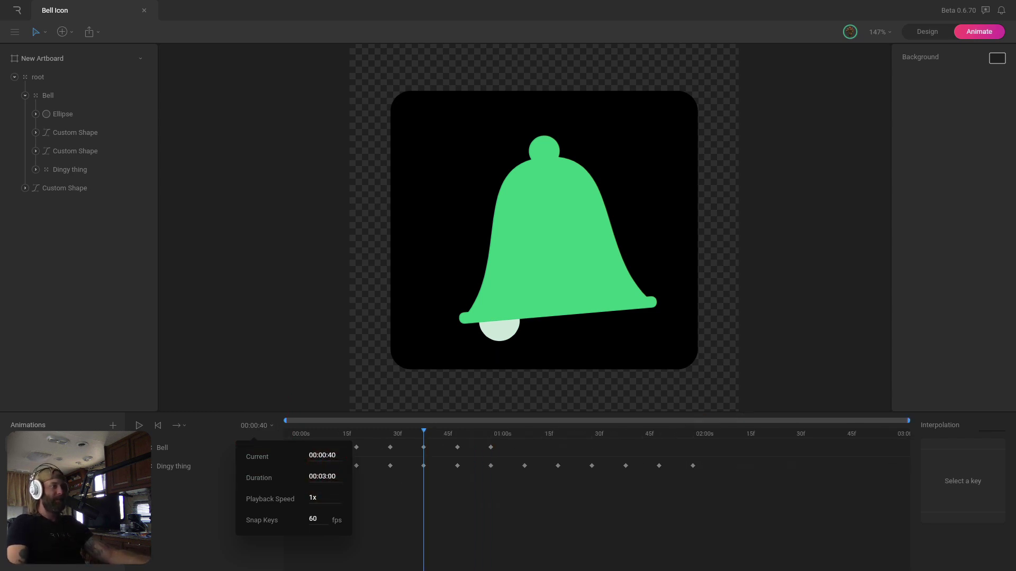
pyautogui.click(733, 536)
# Shift all of the Dingy thing's keys about 4 frames later so the clapper lags behind the bell
pyautogui.moveTo(702, 460); pyautogui.dragTo(464, 485)
pyautogui.moveTo(376, 487); pyautogui.dragTo(338, 468)
pyautogui.click(792, 295)
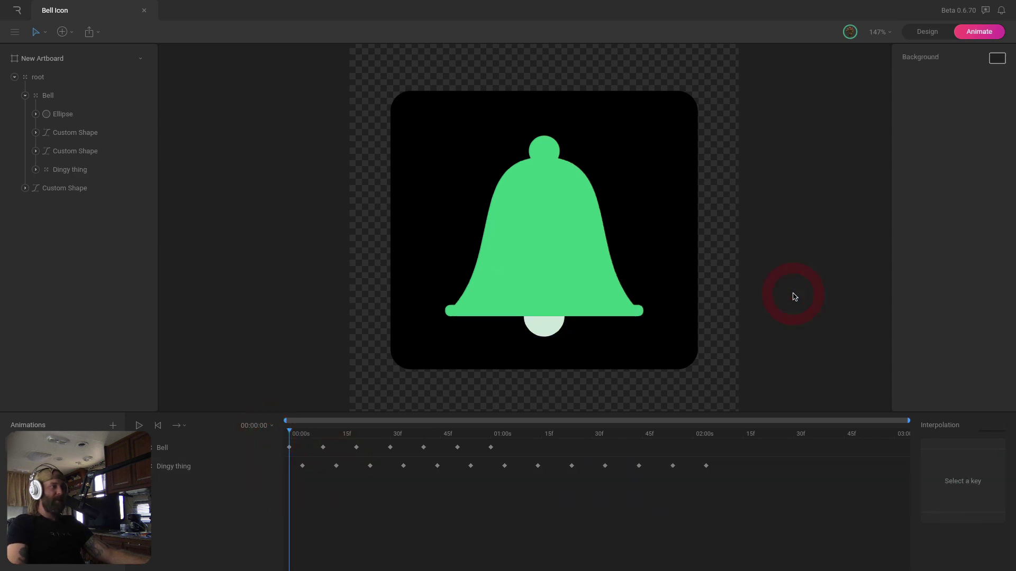
# Play the animation from the start several times to check the clapper's delayed swing
pyautogui.press('space')
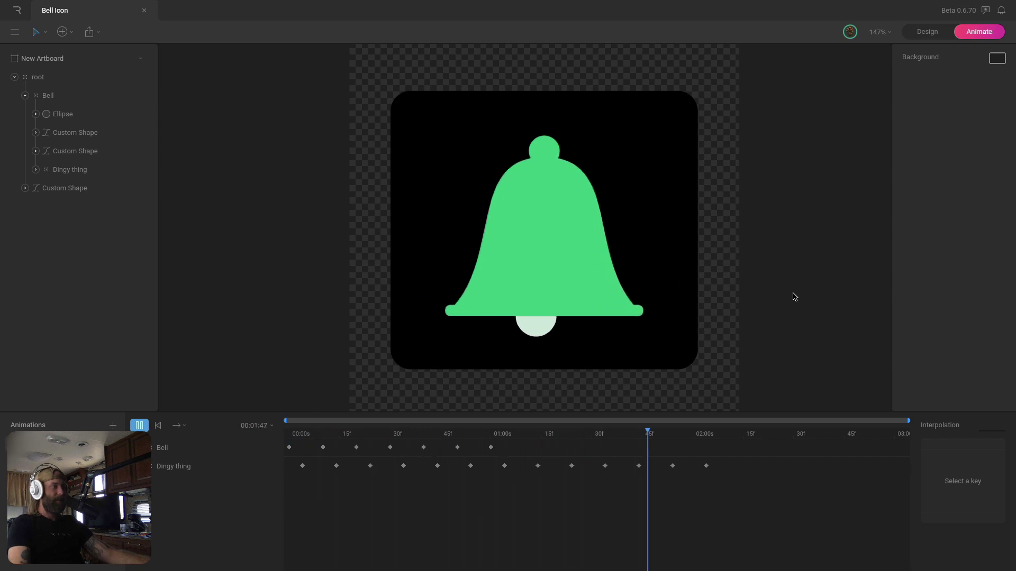
pyautogui.click(283, 433)
pyautogui.press('space')
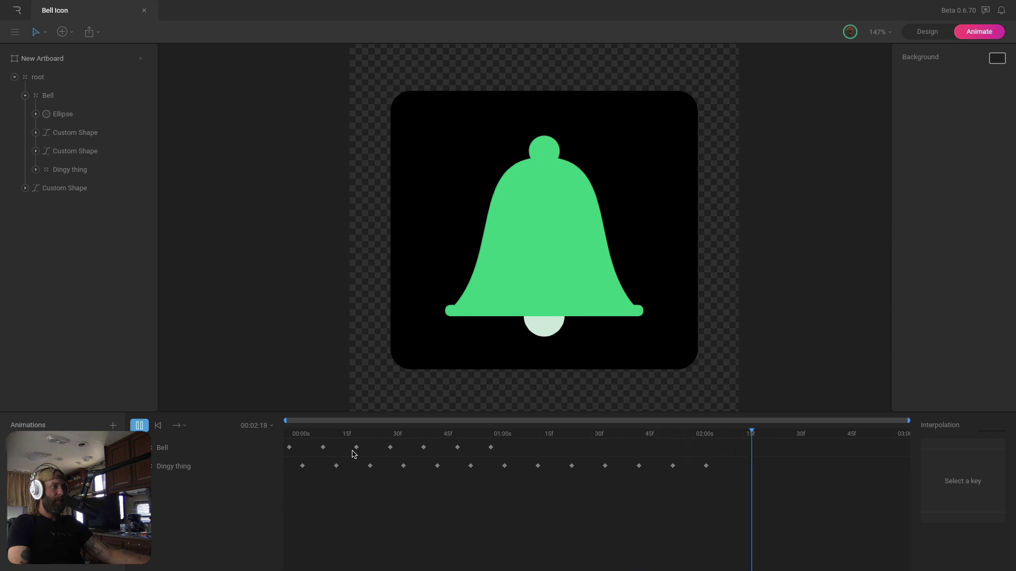
pyautogui.press('space')
pyautogui.click(284, 435)
pyautogui.press('space')
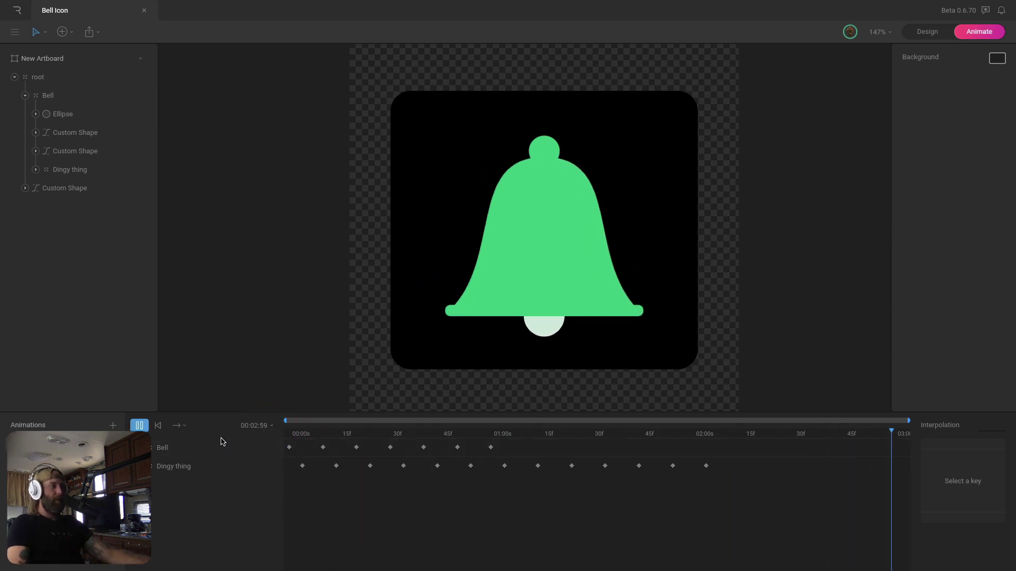
# Set the animation's playback mode to Loop, preview it, and return the playhead to the start
pyautogui.click(178, 426)
pyautogui.click(203, 484)
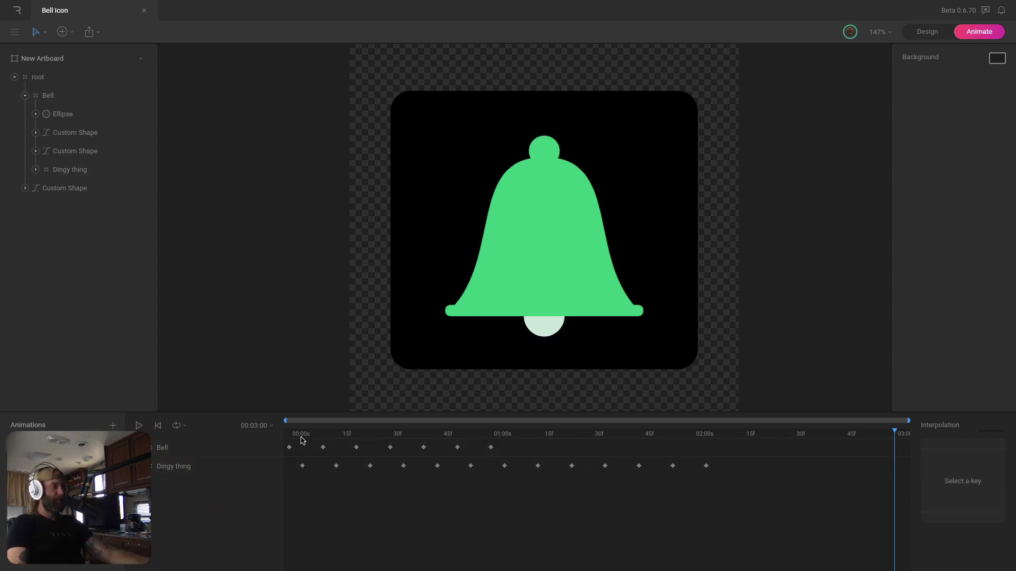
pyautogui.press('space')
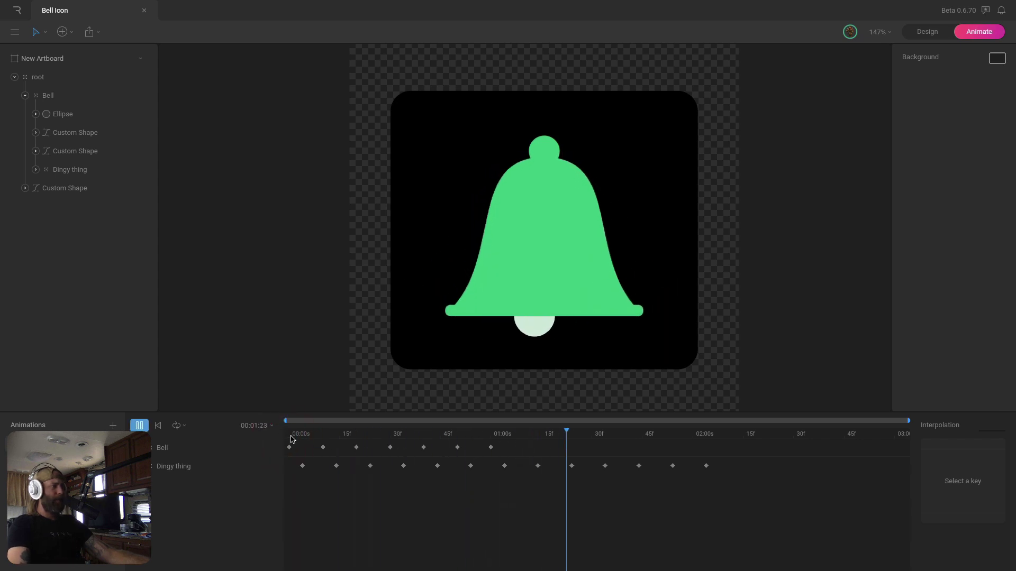
pyautogui.click(284, 438)
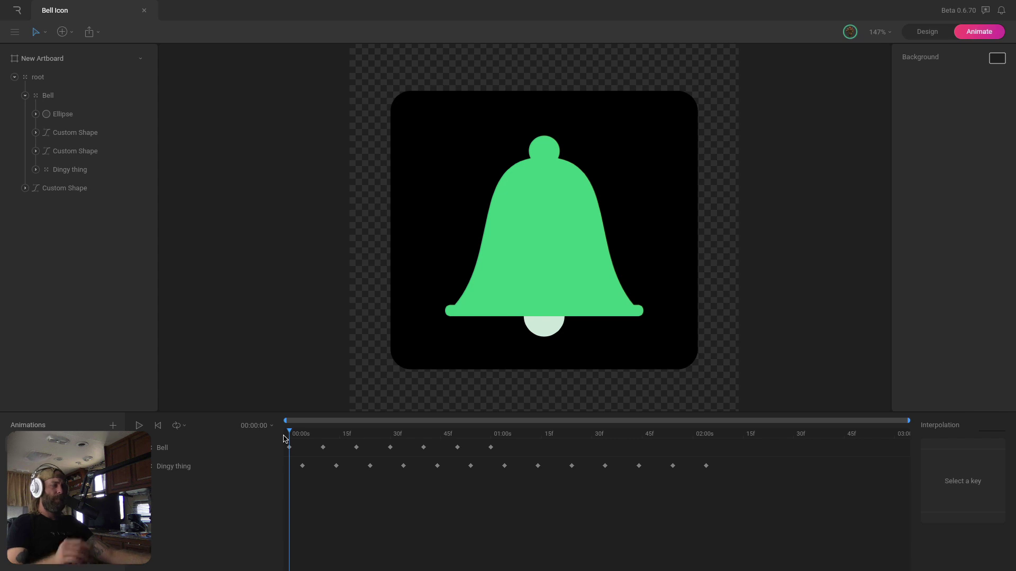
# Rename Animation 1 as Hover
pyautogui.doubleClick(42, 444)
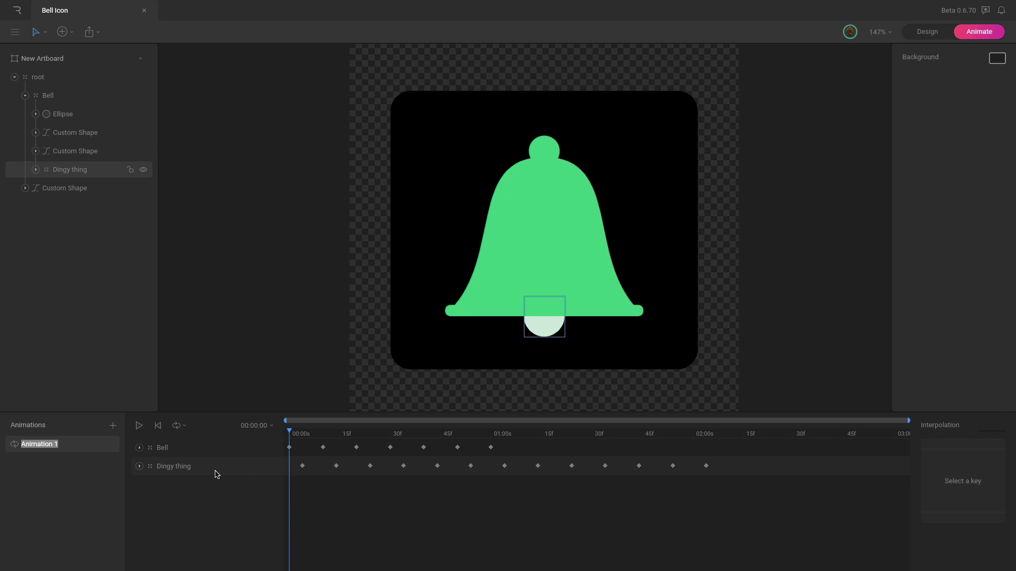
pyautogui.press('shift')
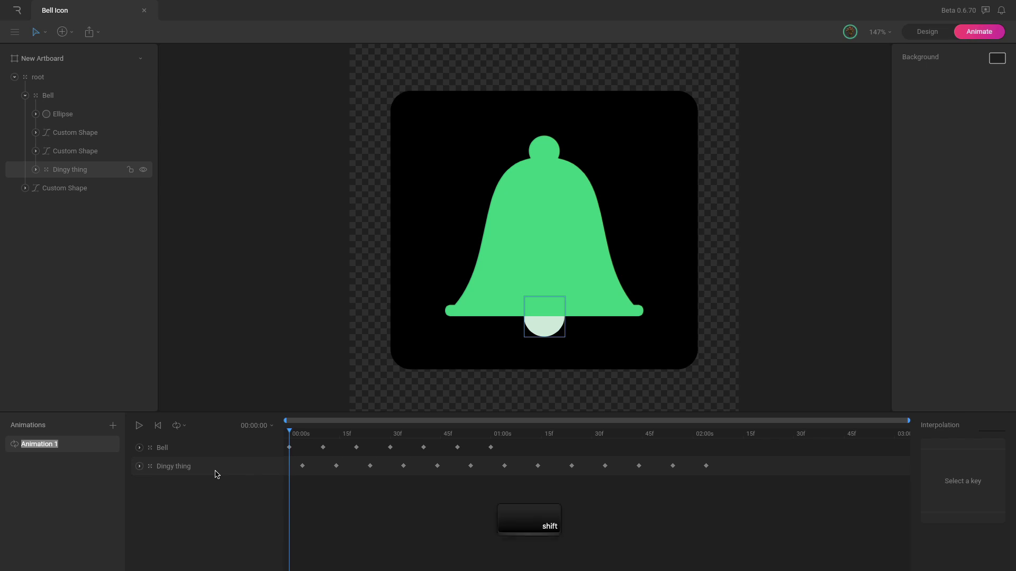
pyautogui.write('Hover')
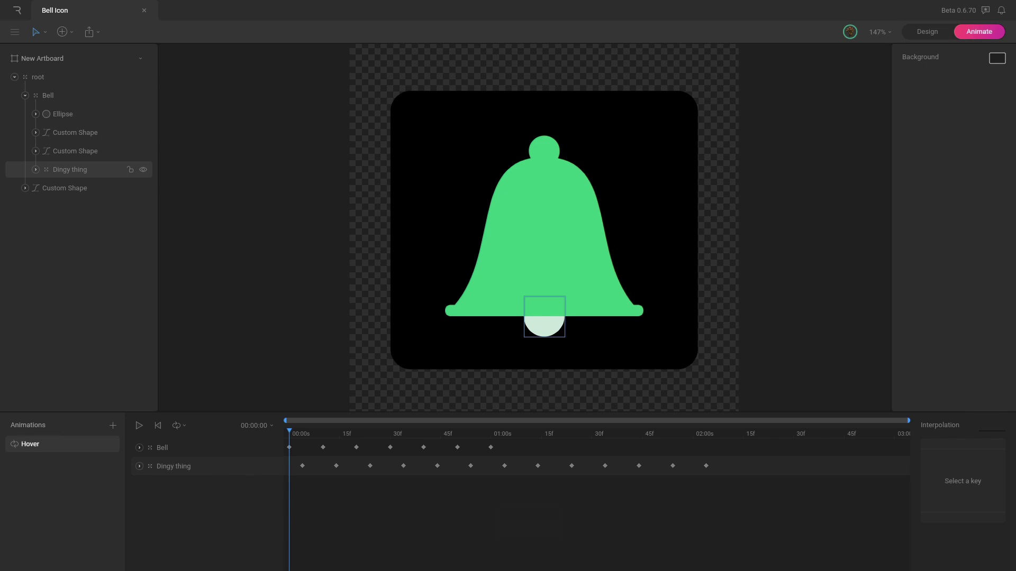
# Add a second animation to the list and name it Idle
pyautogui.click(111, 425)
pyautogui.click(127, 457)
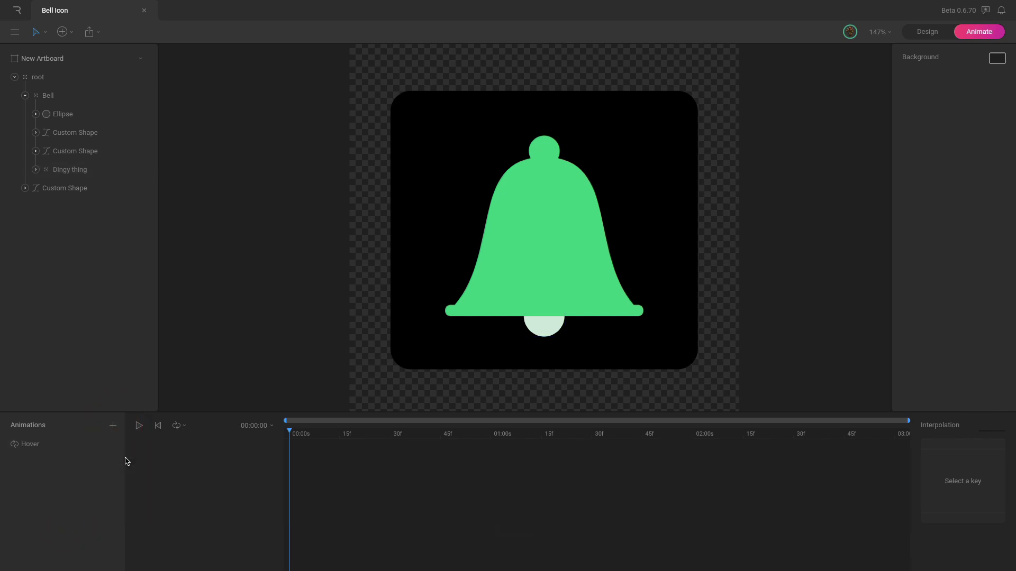
pyautogui.doubleClick(57, 444)
pyautogui.write('Idle')
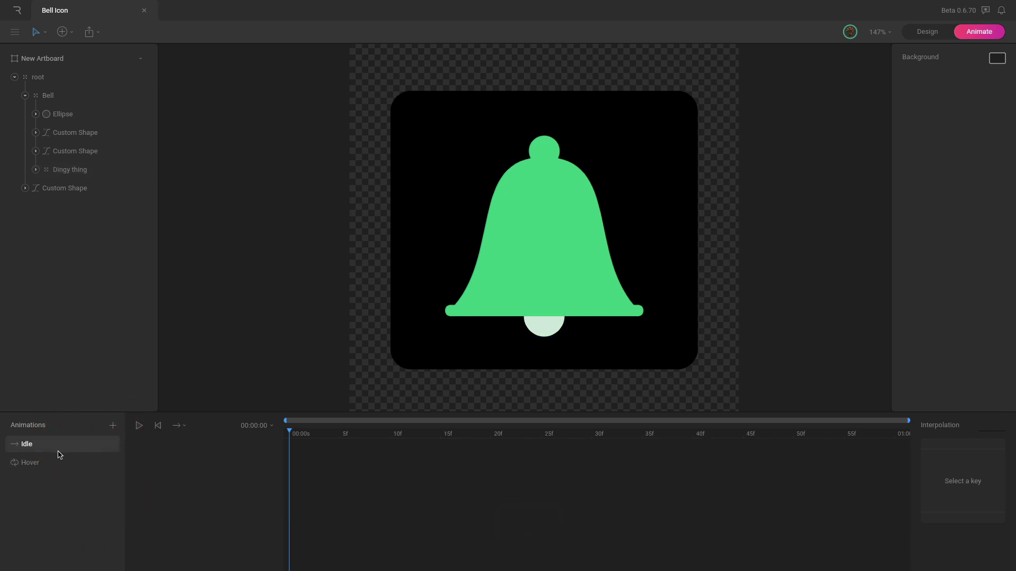
# Try to paste the first Bell and Dingy thing keyframes from Hover into Idle, and undo the paste
pyautogui.click(45, 460)
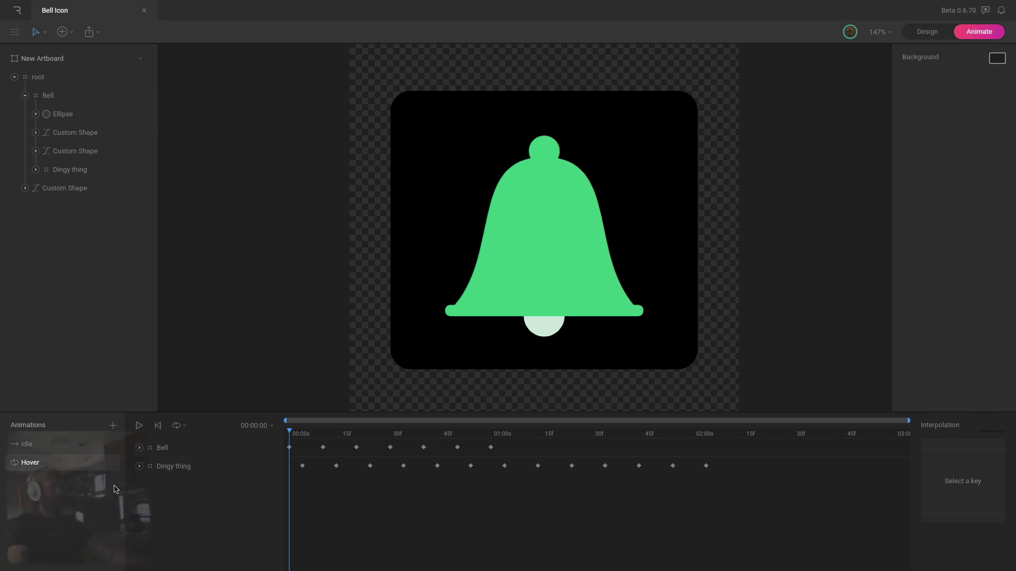
pyautogui.click(32, 444)
pyautogui.click(53, 476)
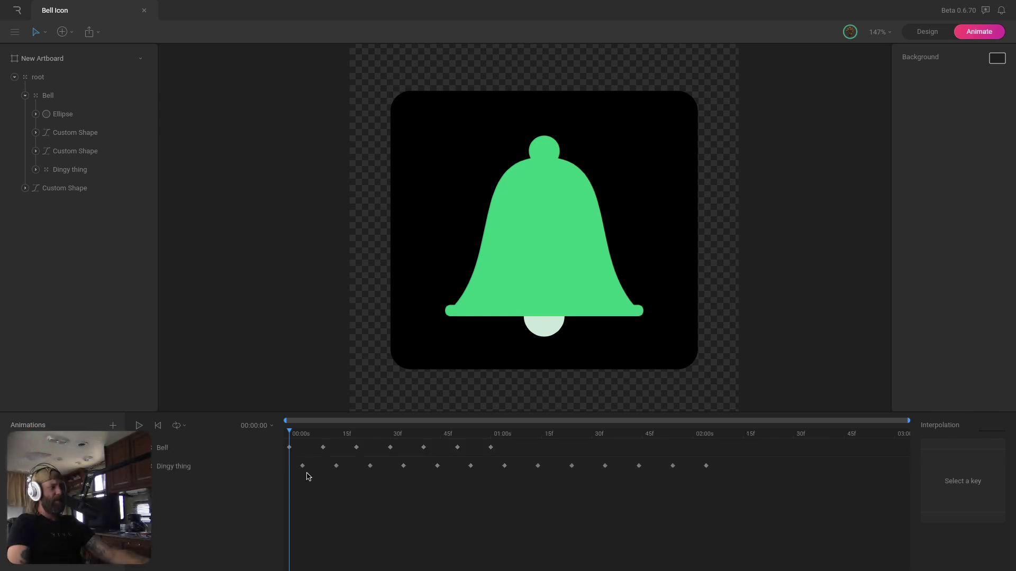
pyautogui.moveTo(308, 476); pyautogui.dragTo(265, 431)
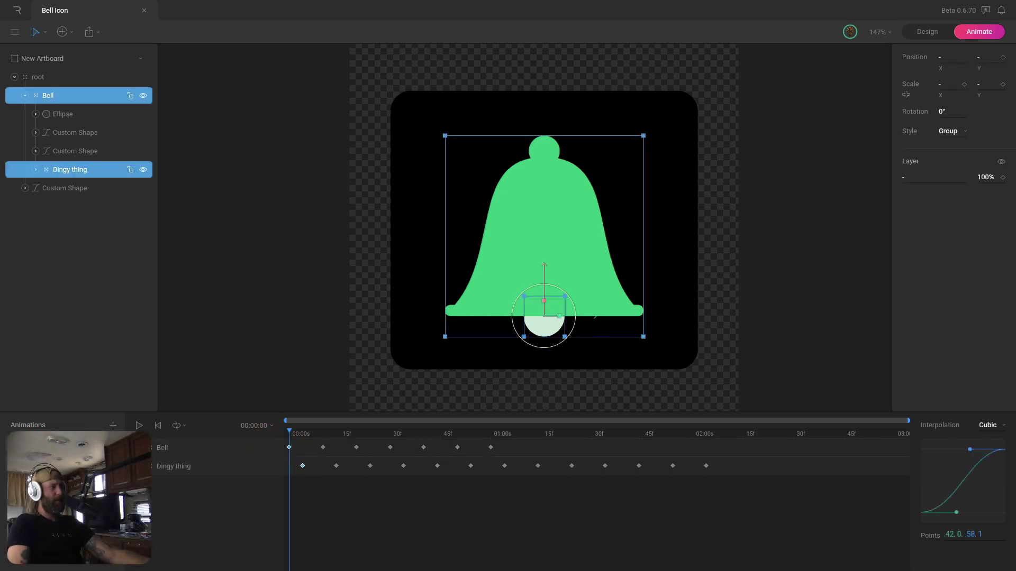
pyautogui.press('super+v')
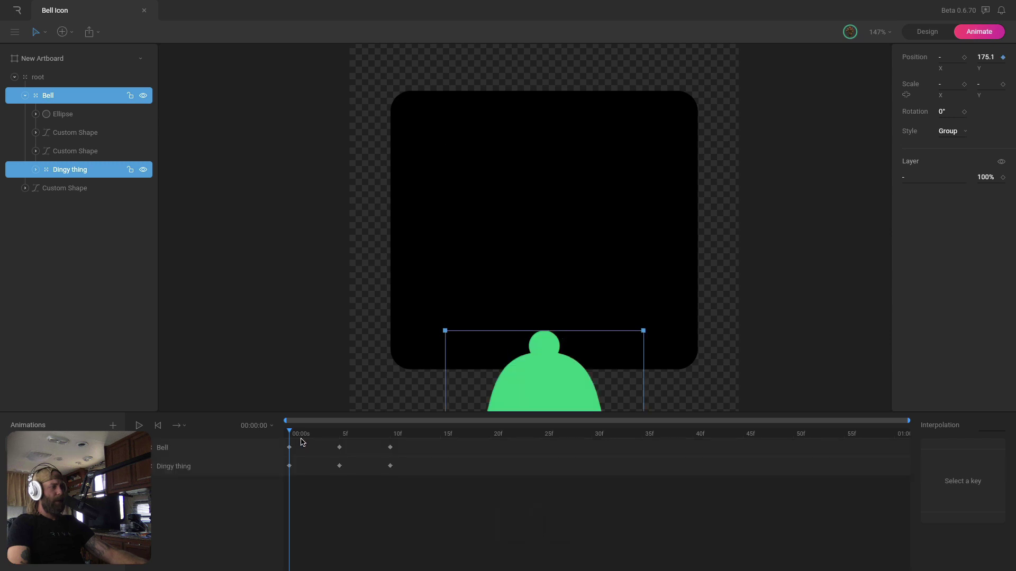
pyautogui.press('super+z')
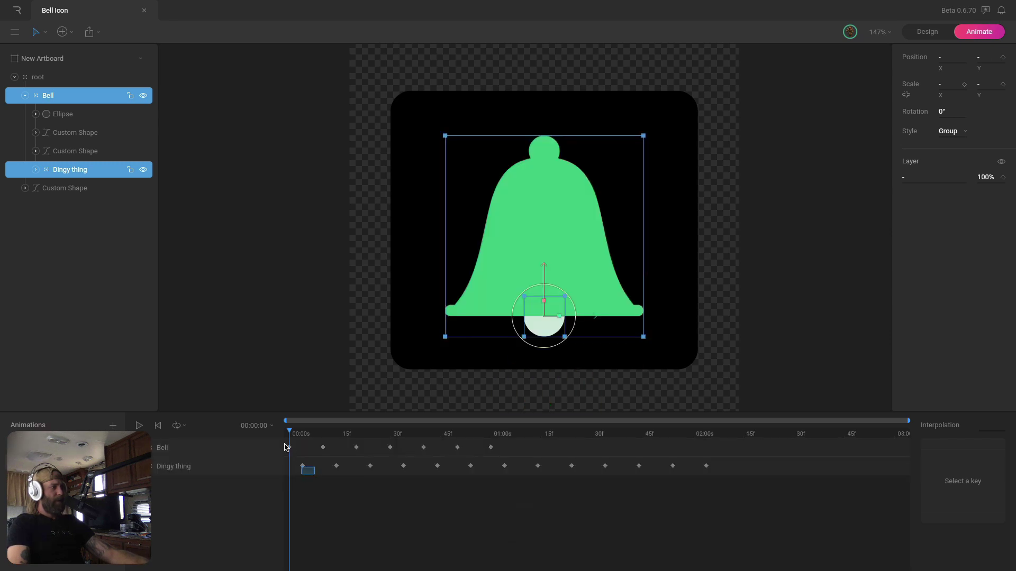
# Copy the first Bell and Dingy thing keyframes of Hover and paste them at the start of Idle
pyautogui.moveTo(285, 448); pyautogui.dragTo(281, 442)
pyautogui.press('super+c')
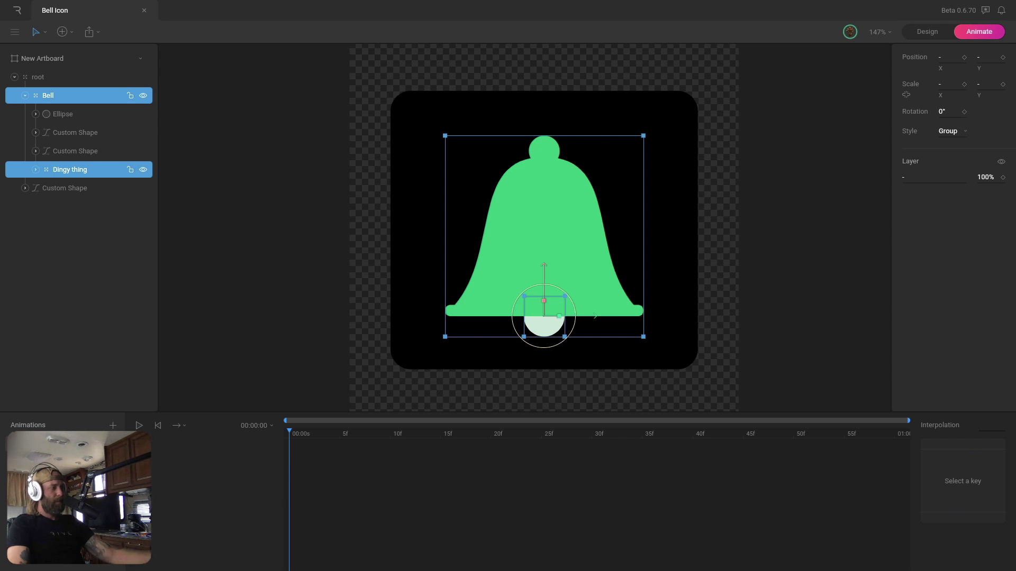
pyautogui.click(63, 442)
pyautogui.moveTo(301, 470); pyautogui.dragTo(277, 439)
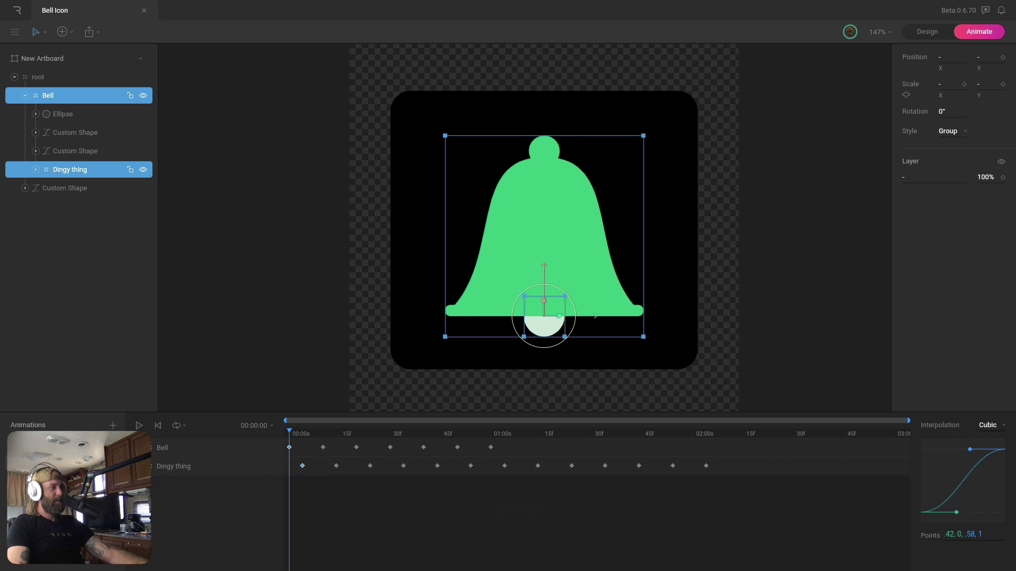
pyautogui.click(31, 476)
pyautogui.press('super+v')
pyautogui.click(326, 466)
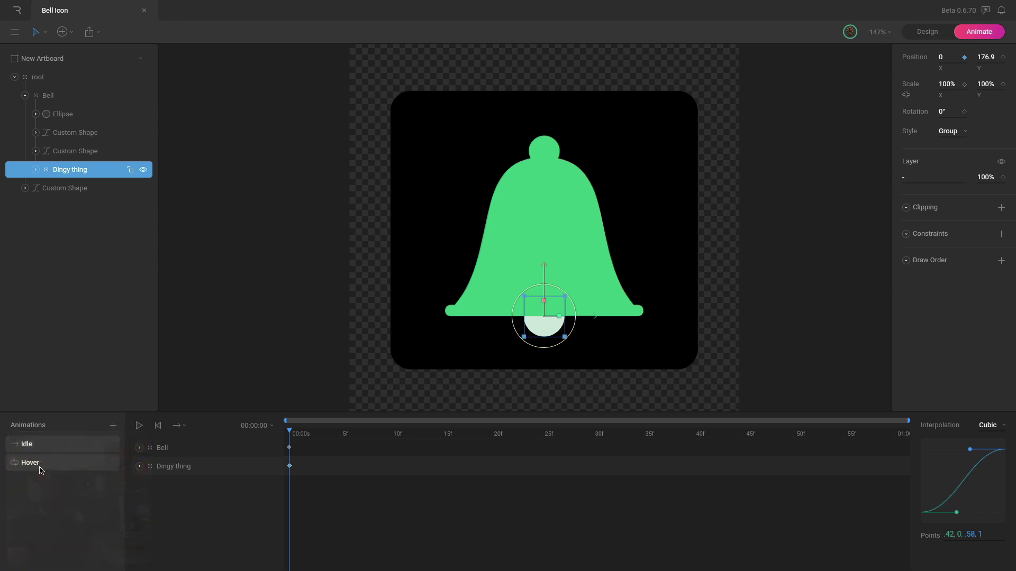
# Create a state machine, place the Idle animation in its graph and link Entry to Idle
pyautogui.click(112, 426)
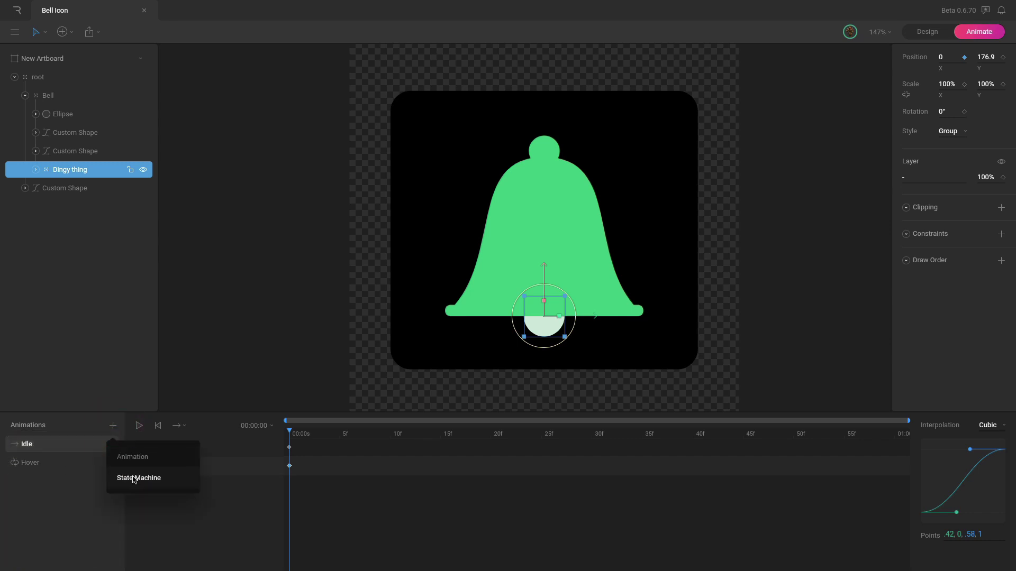
pyautogui.click(161, 479)
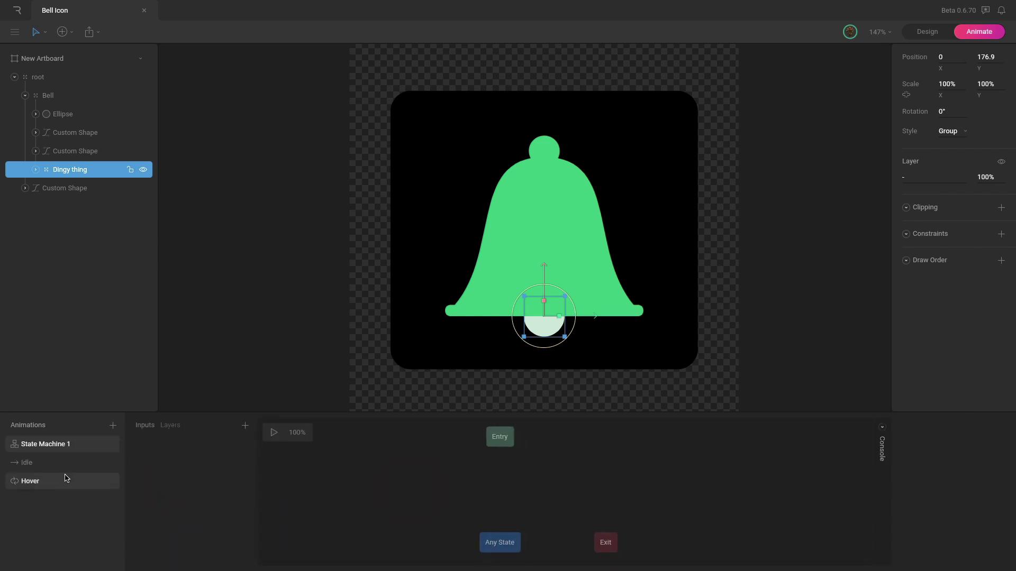
pyautogui.moveTo(31, 464); pyautogui.dragTo(417, 483)
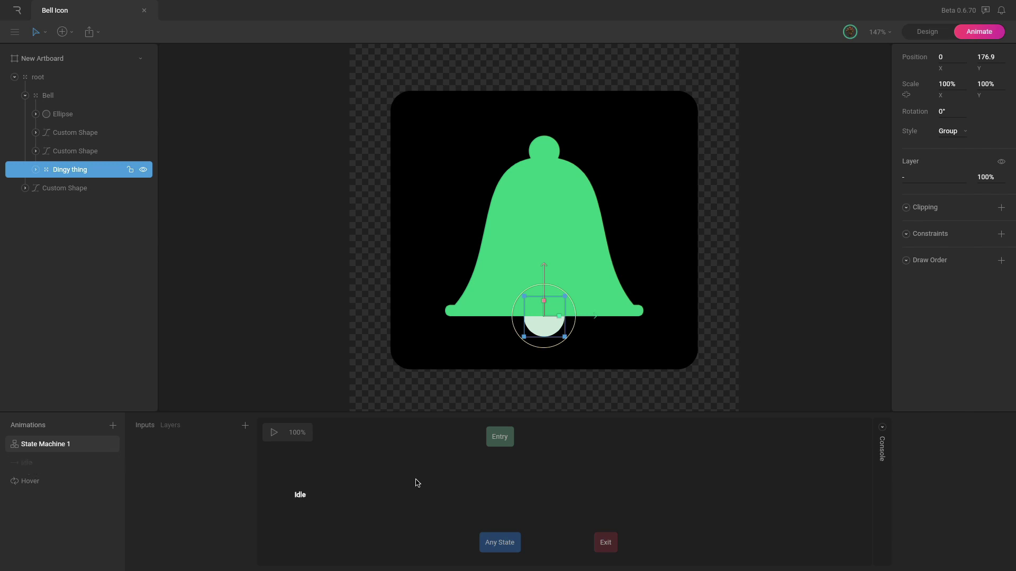
pyautogui.moveTo(499, 481)
pyautogui.mouseDown()
pyautogui.moveTo(498, 471)
pyautogui.moveTo(501, 481)
pyautogui.mouseUp()
pyautogui.click(504, 490)
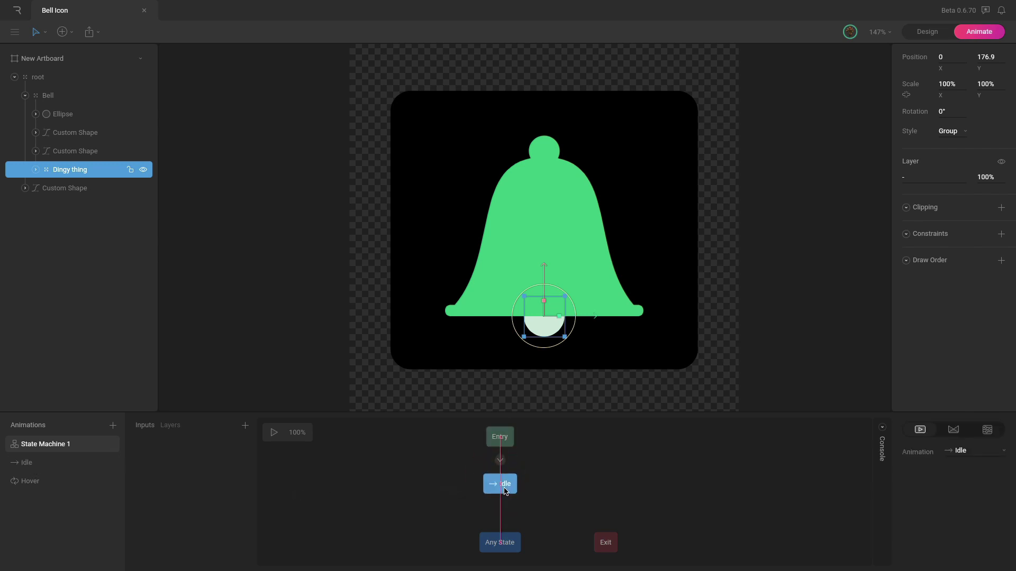
# Place the Hover animation beside Idle in the graph, with transitions between the two states in both directions
pyautogui.moveTo(201, 507); pyautogui.dragTo(517, 485)
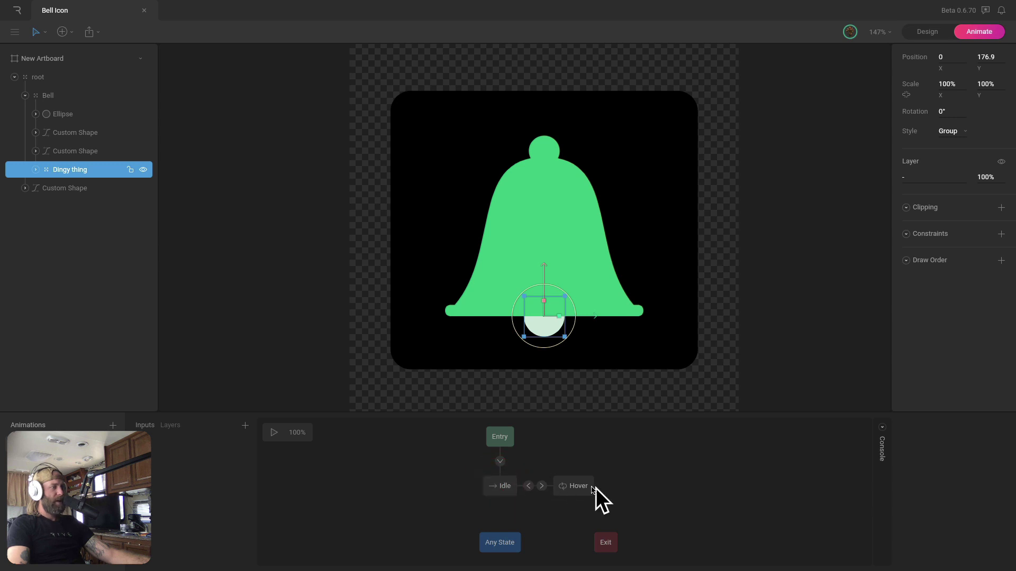
pyautogui.click(541, 486)
pyautogui.click(499, 461)
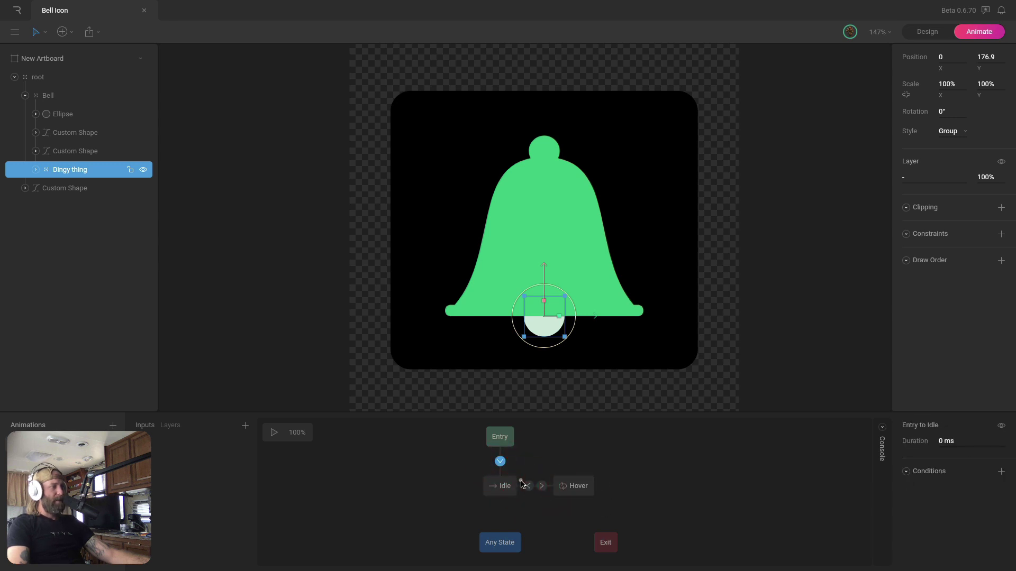
pyautogui.click(528, 486)
pyautogui.click(541, 486)
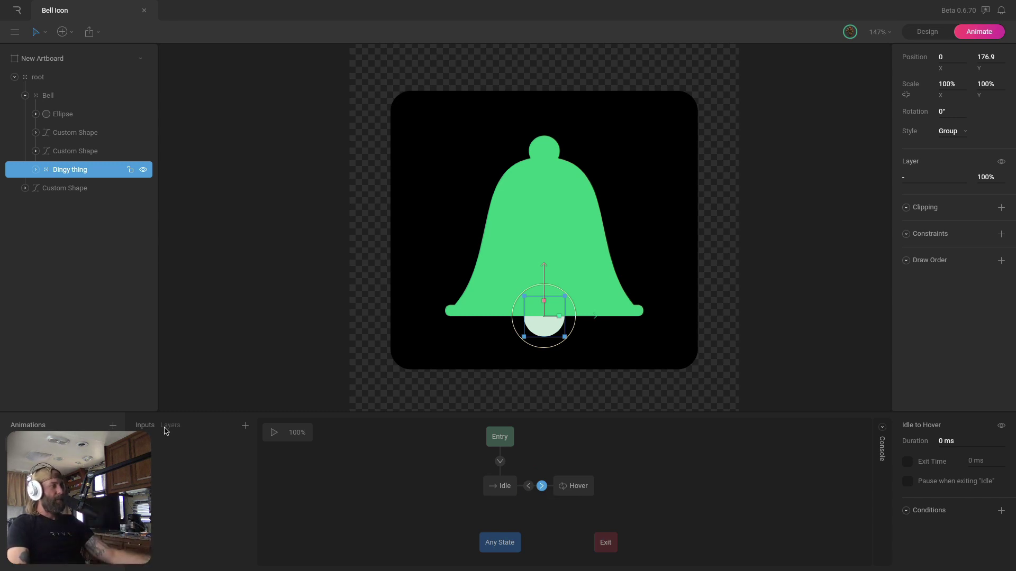
# Add a Boolean input to the state machine and select the Hover state
pyautogui.click(246, 426)
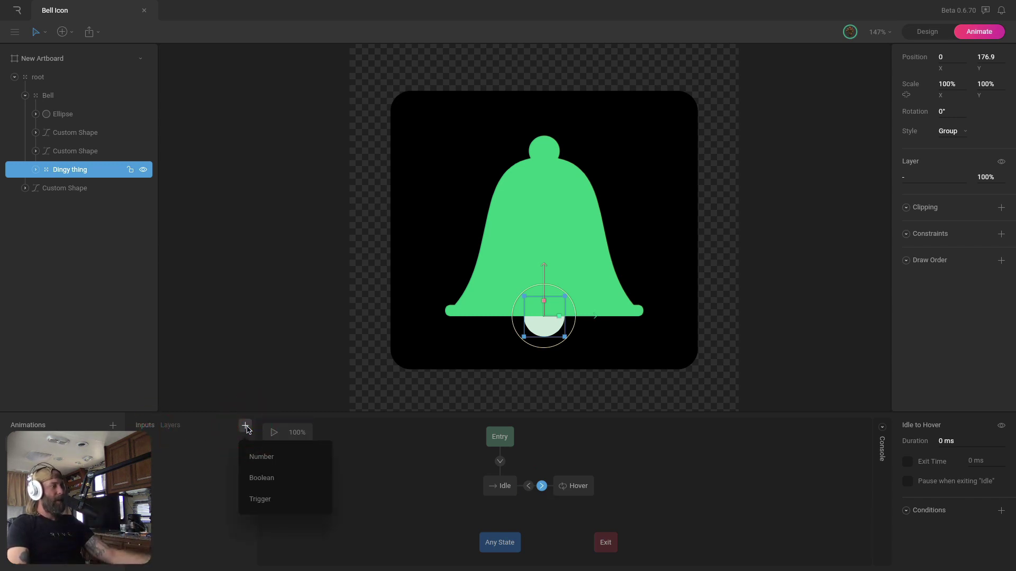
pyautogui.click(267, 482)
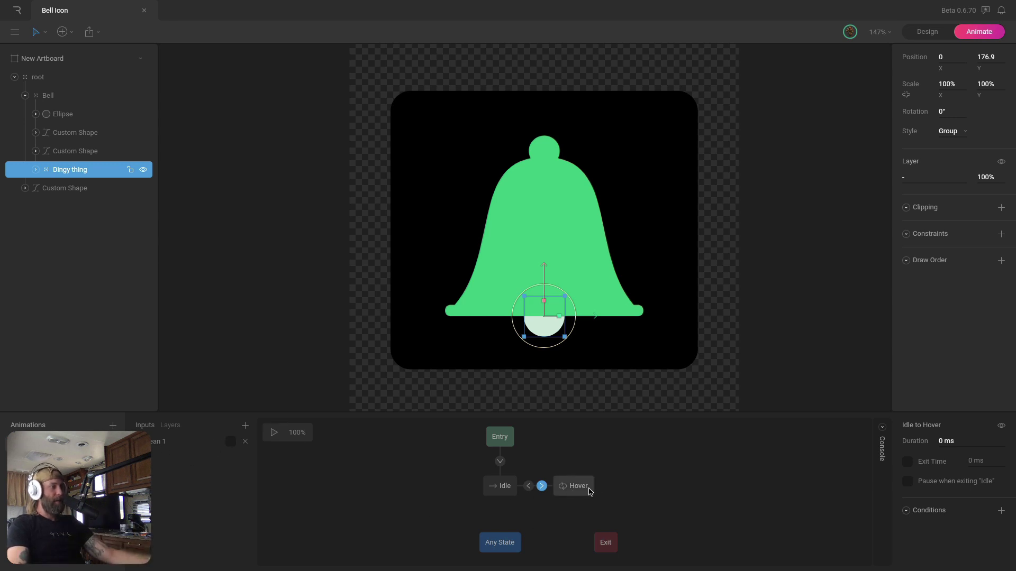
pyautogui.click(564, 490)
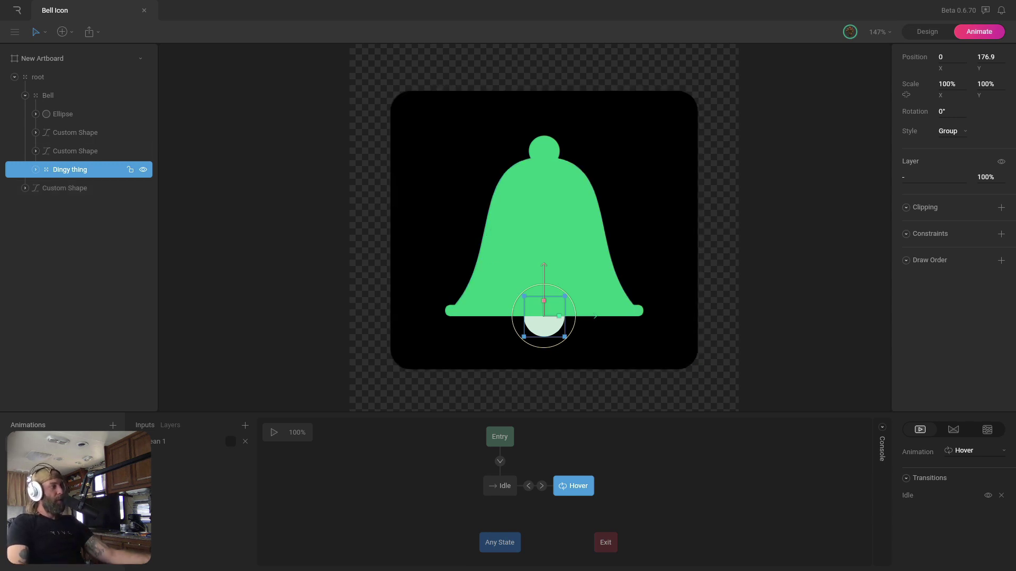
# Preview the Hover animation on its timeline and return to the state machine
pyautogui.moveTo(709, 431); pyautogui.dragTo(242, 448)
pyautogui.click(277, 267)
pyautogui.press('space')
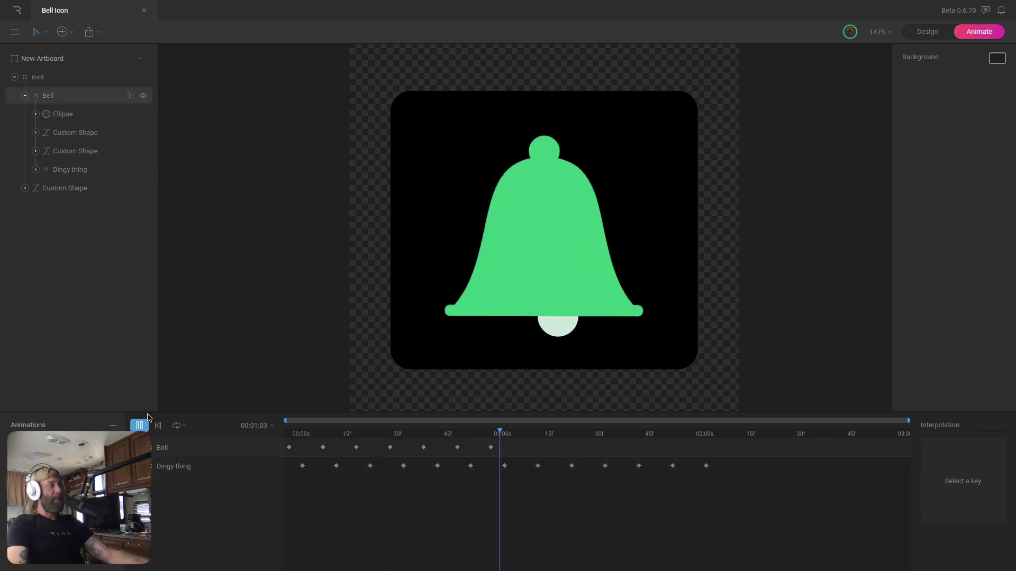
pyautogui.click(133, 440)
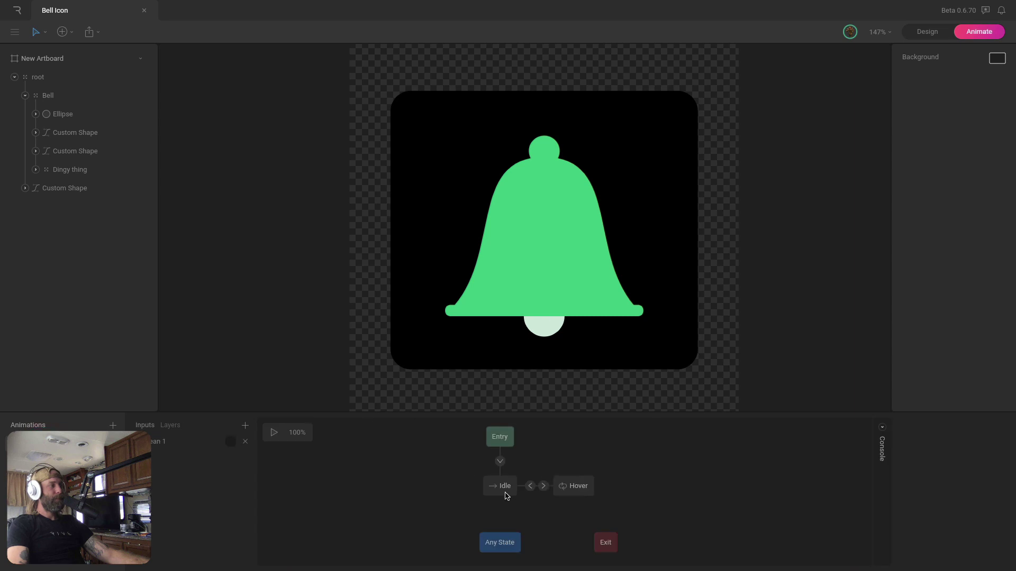
# Give the Idle to Hover transition the condition Boolean 1 is true, and rename that input Hover
pyautogui.click(544, 486)
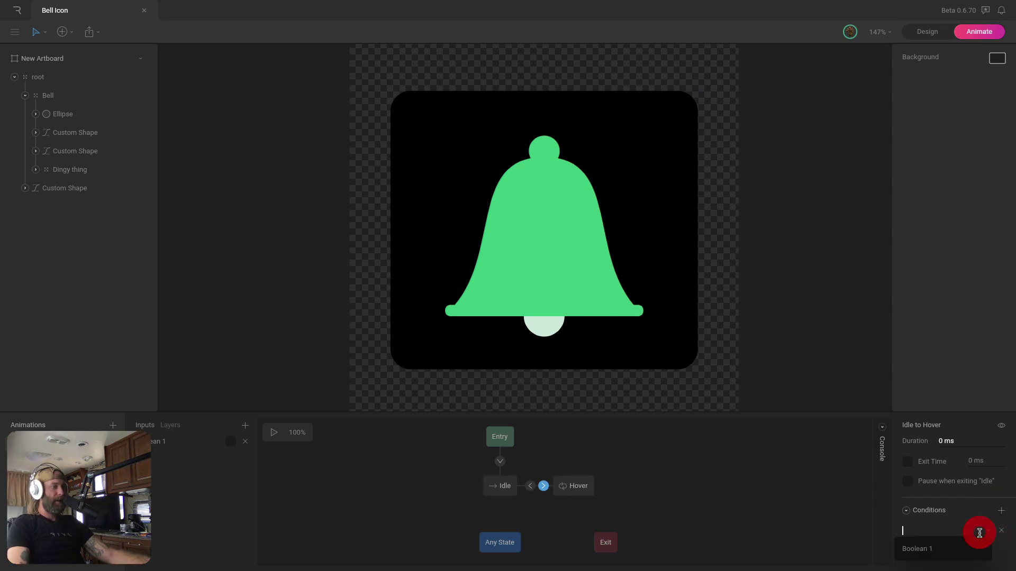
pyautogui.click(923, 550)
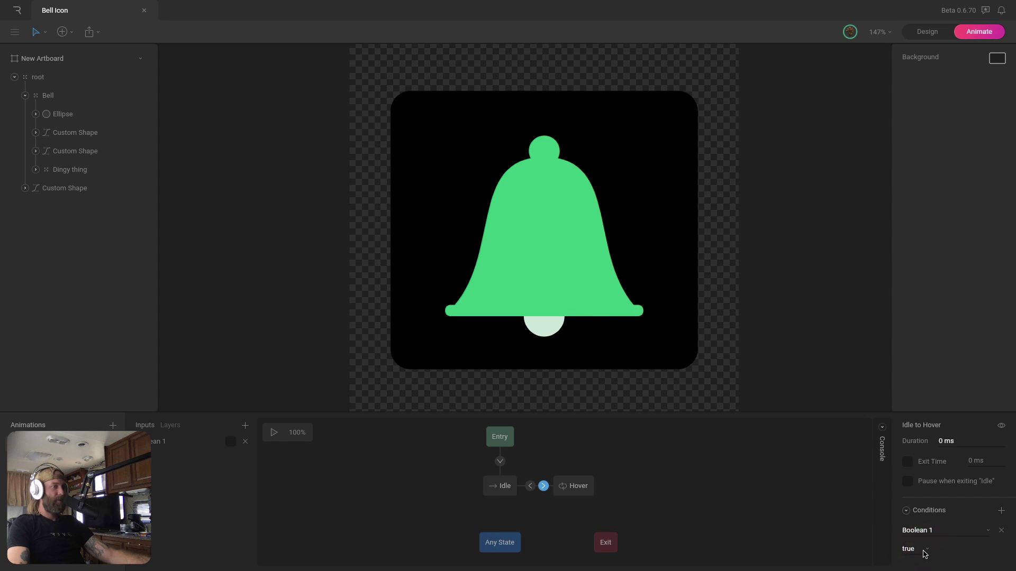
pyautogui.click(924, 551)
pyautogui.click(944, 551)
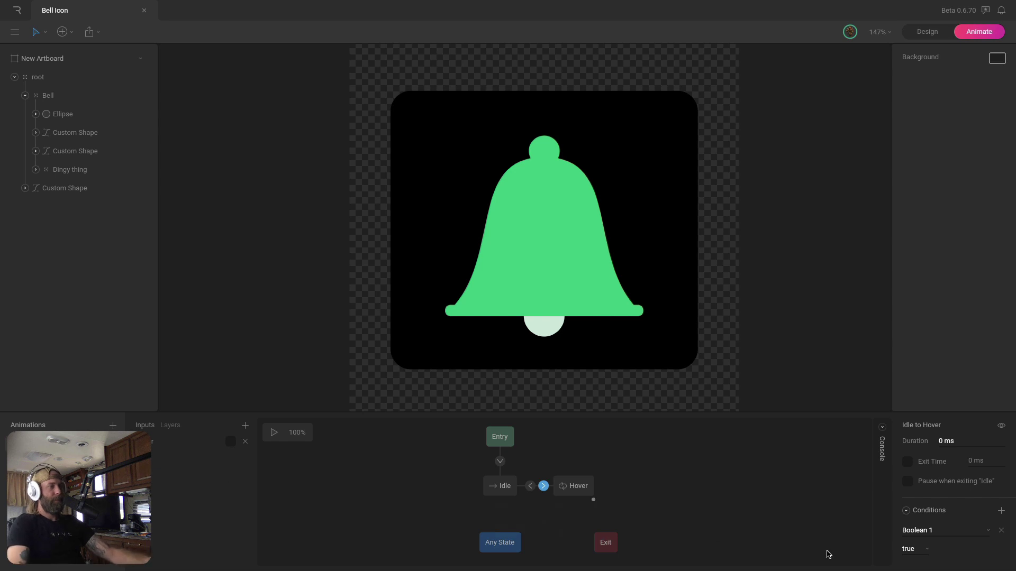
pyautogui.press('Return')
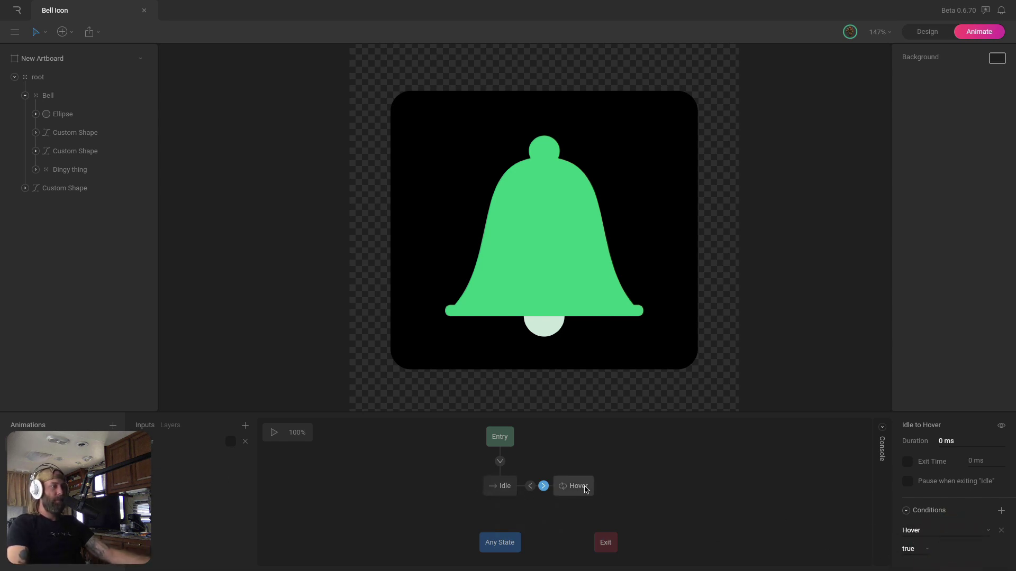
# Give the Hover to Idle transition the condition that the Hover input is false
pyautogui.click(531, 487)
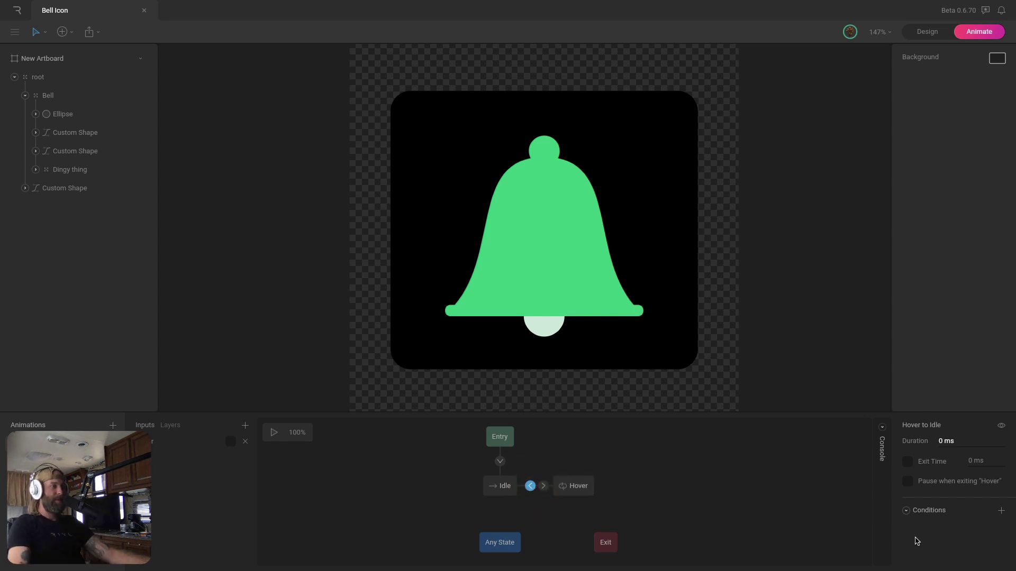
pyautogui.click(999, 511)
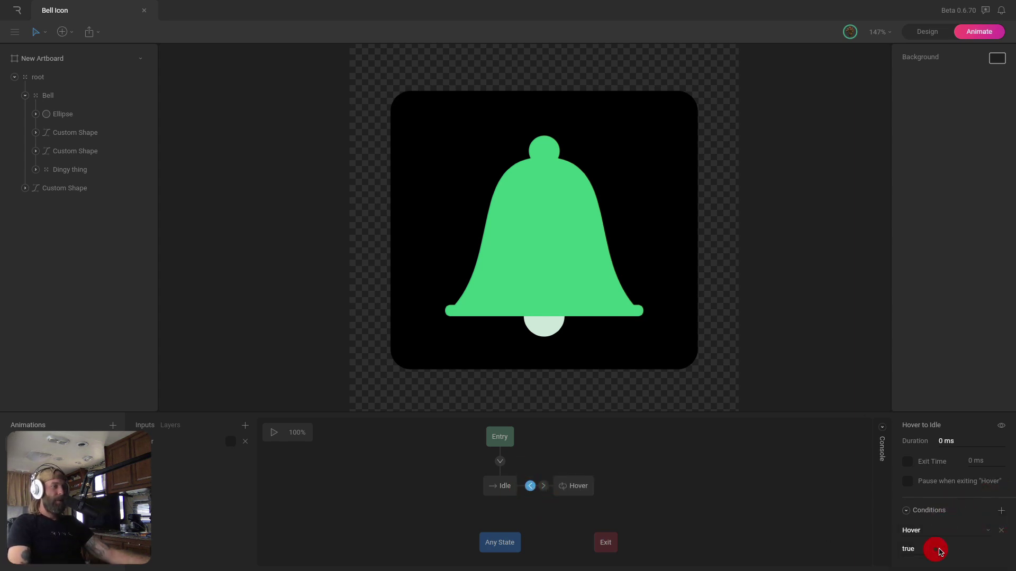
pyautogui.click(912, 549)
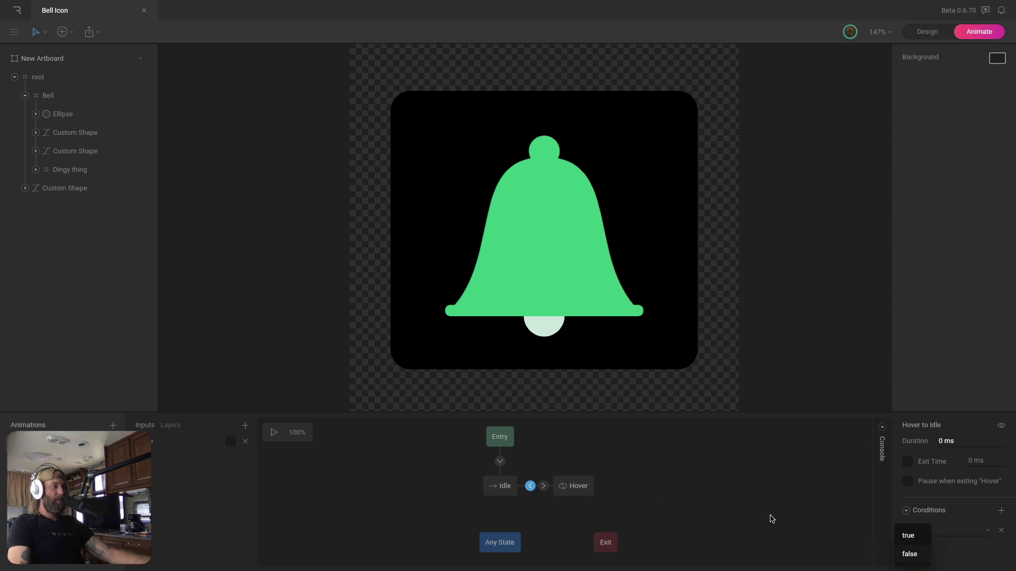
pyautogui.click(909, 553)
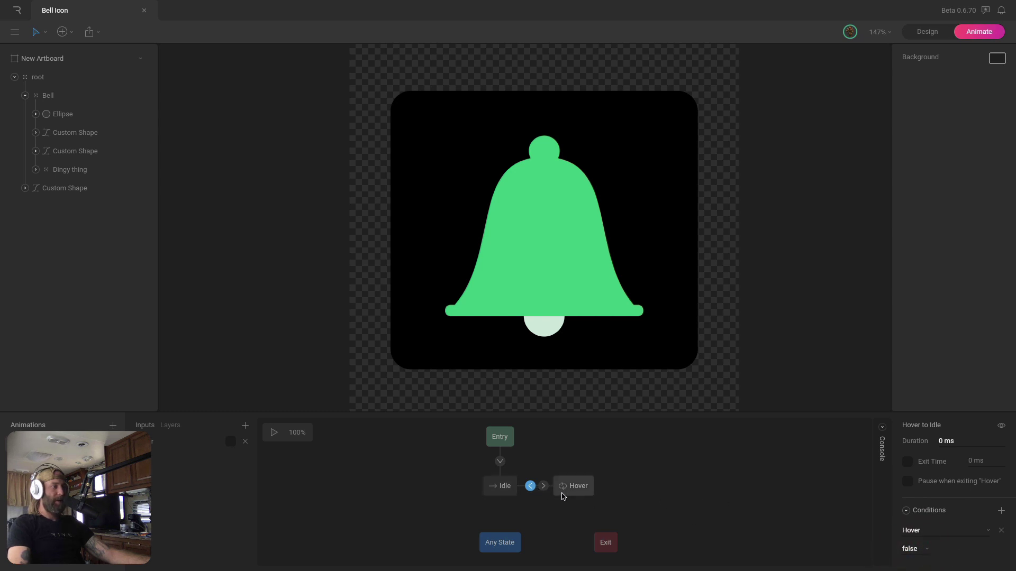
# Play the state machine and switch the Hover input on and off to test both transitions
pyautogui.click(274, 433)
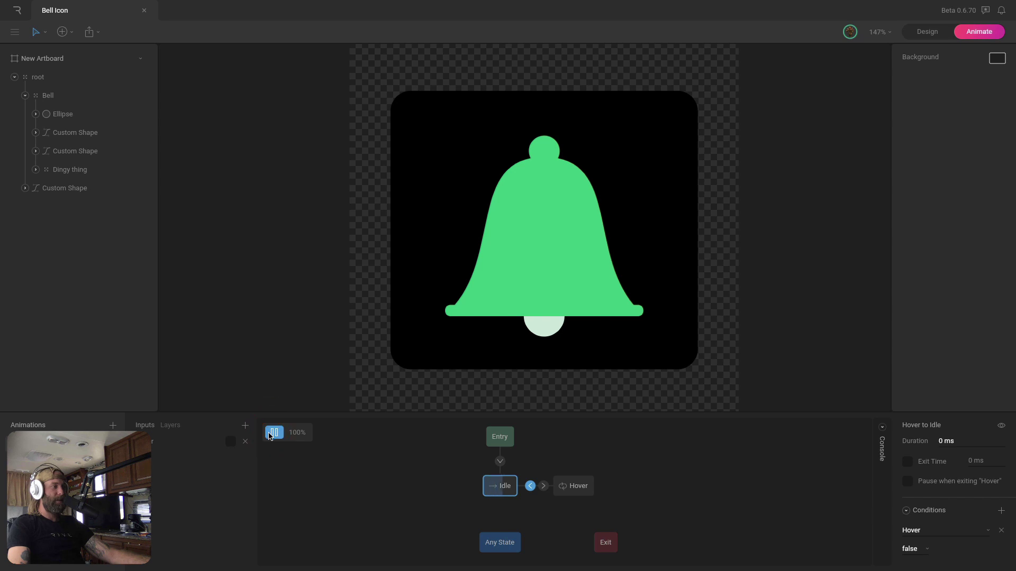
pyautogui.click(231, 446)
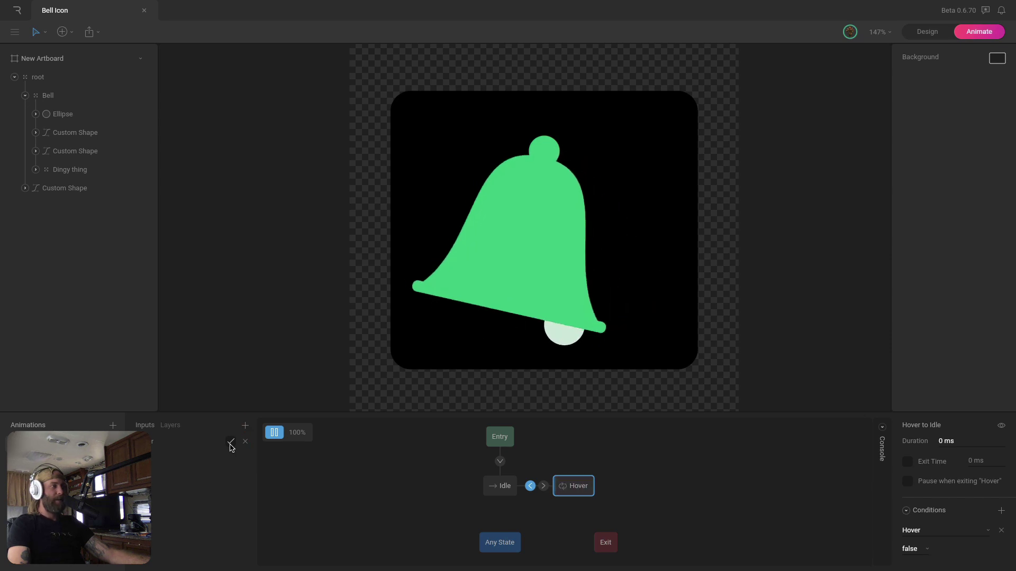
pyautogui.click(231, 444)
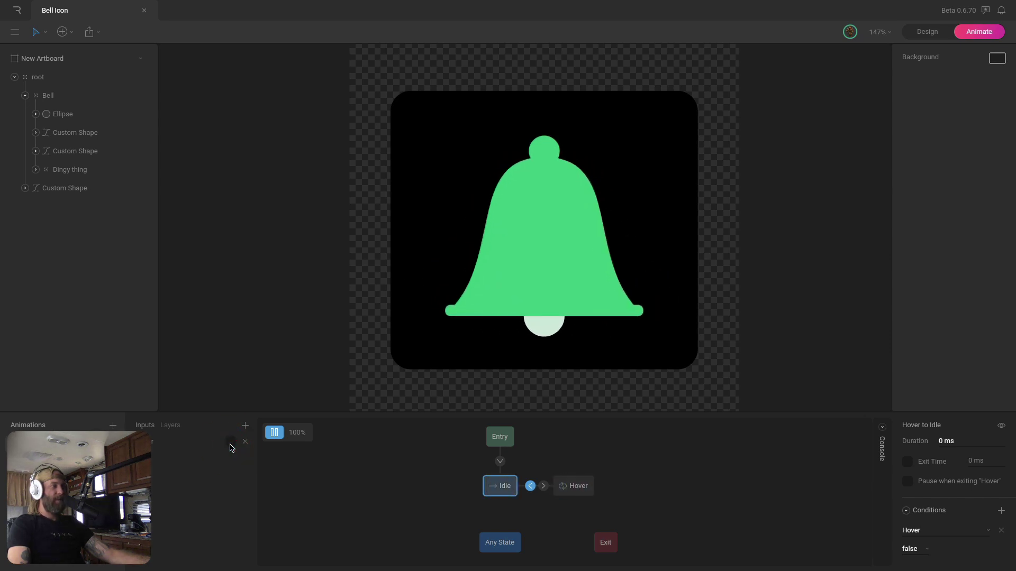
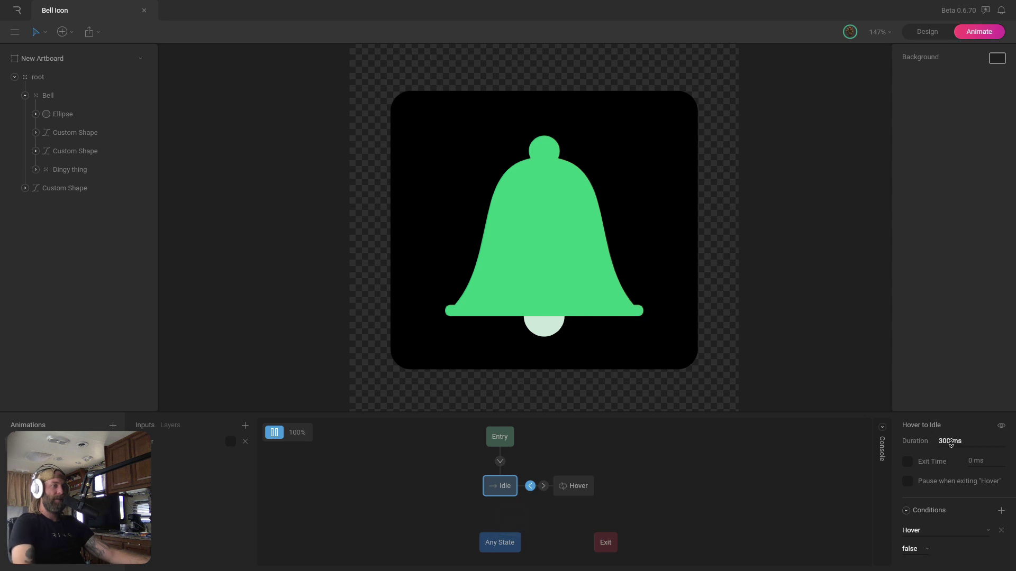
# Set the Hover to Idle transition's duration to 300 ms and test it by toggling the Hover input repeatedly
pyautogui.click(231, 443)
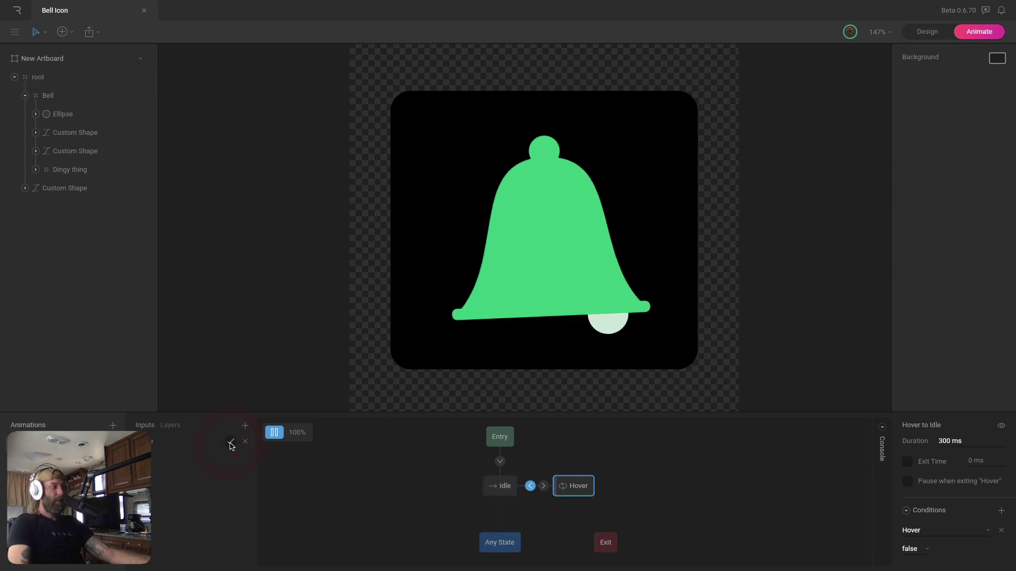
pyautogui.click(230, 444)
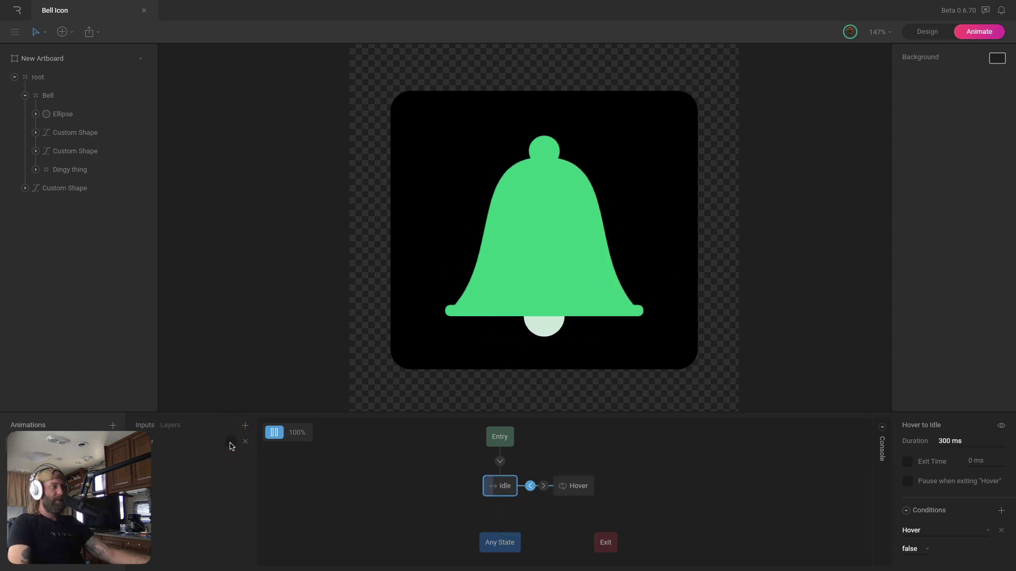
pyautogui.click(231, 443)
pyautogui.click(231, 444)
pyautogui.click(230, 443)
pyautogui.click(230, 444)
pyautogui.click(231, 443)
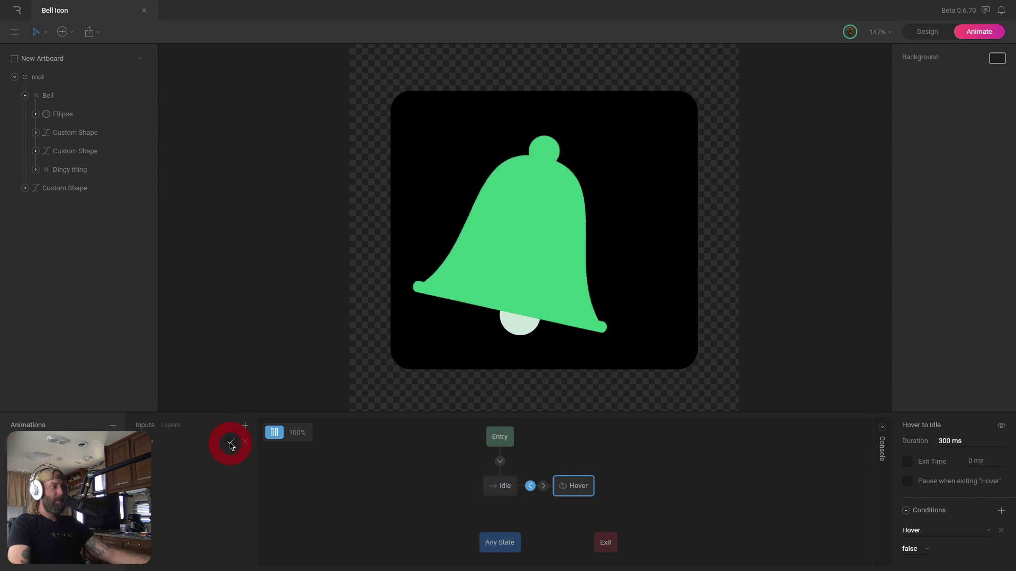
# Toggle the Hover input a few more times to check the 300 ms blend from Hover back to Idle
pyautogui.click(230, 444)
pyautogui.click(231, 443)
pyautogui.click(229, 443)
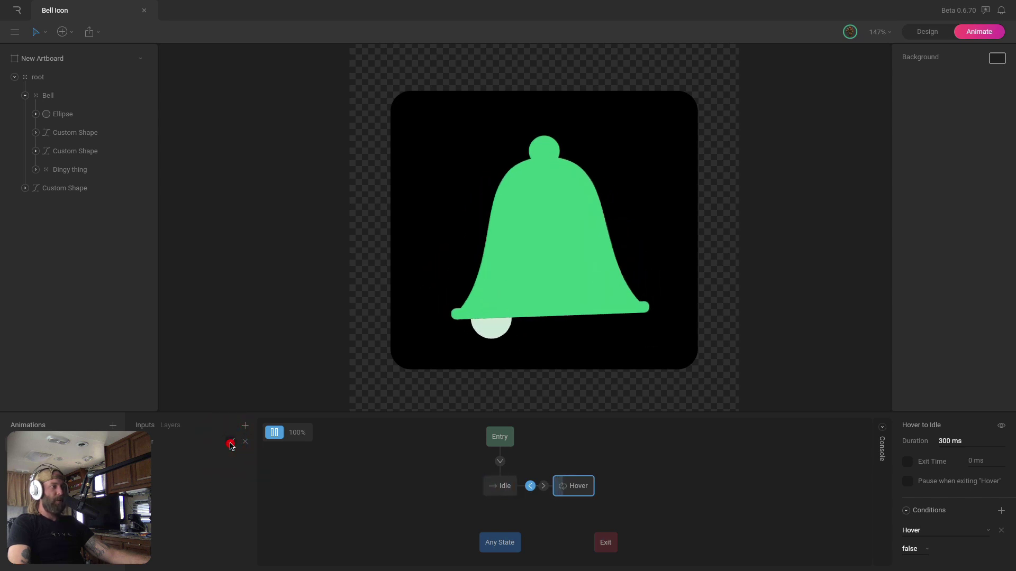
# Set the Hover to Idle transition's duration to 500 ms and test it by toggling the Hover input
pyautogui.click(961, 441)
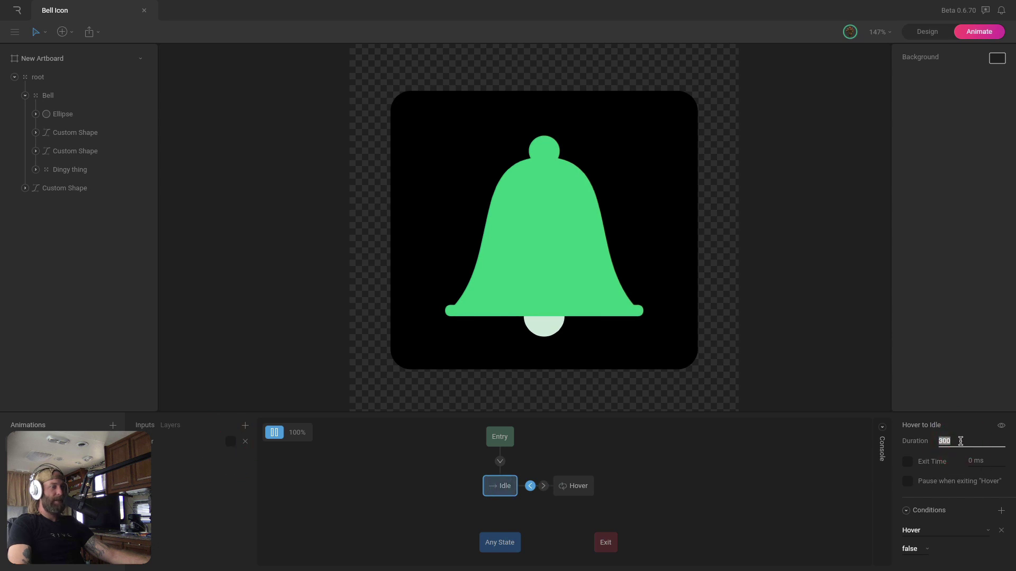
pyautogui.write('500')
pyautogui.press('Return')
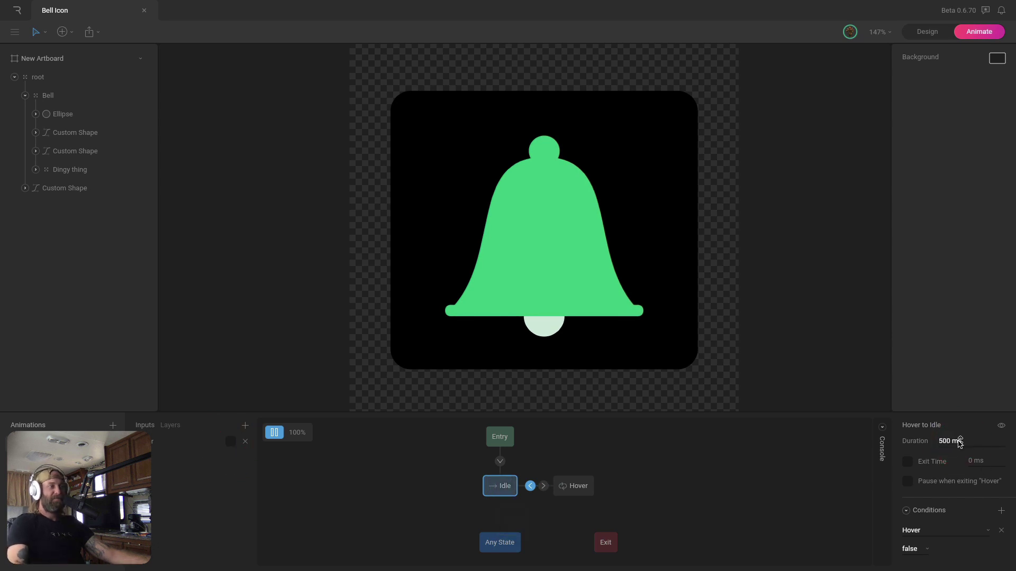
pyautogui.click(231, 442)
pyautogui.click(233, 443)
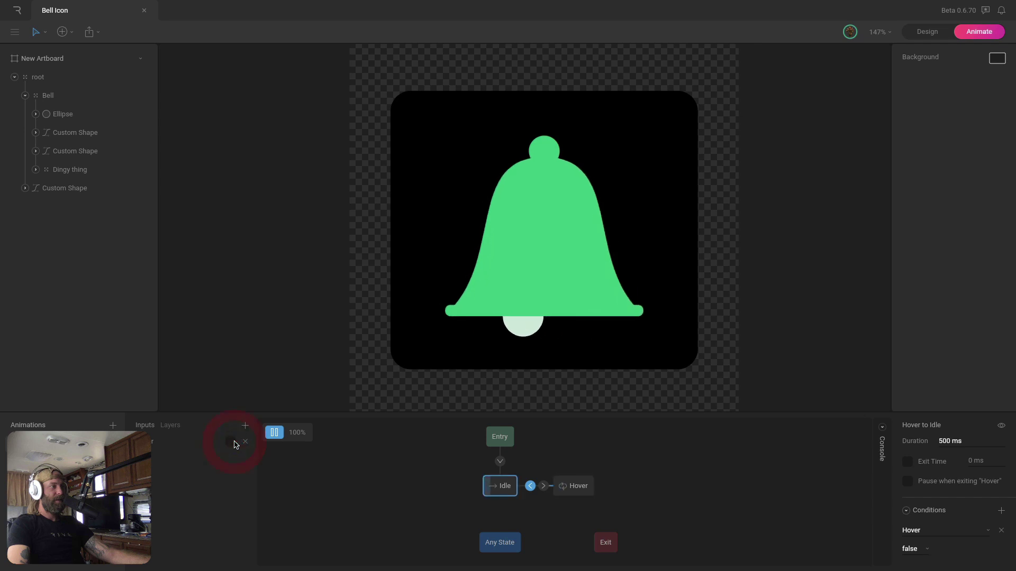
pyautogui.click(235, 443)
pyautogui.click(235, 444)
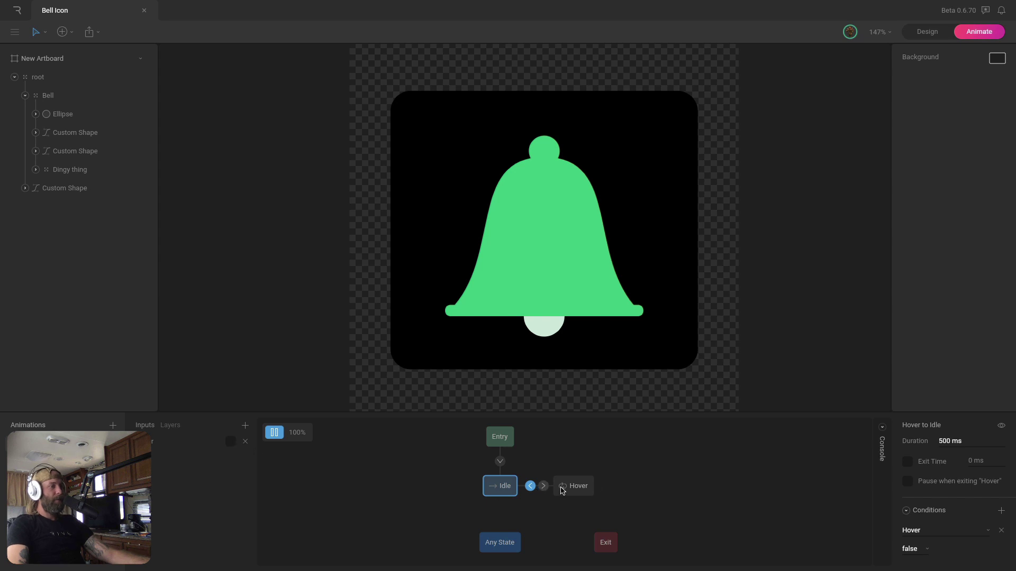
# Set the Hover to Idle transition's duration to 0 ms and enable its exit time with a value of 100 ms
pyautogui.click(963, 442)
pyautogui.write('0')
pyautogui.press('Return')
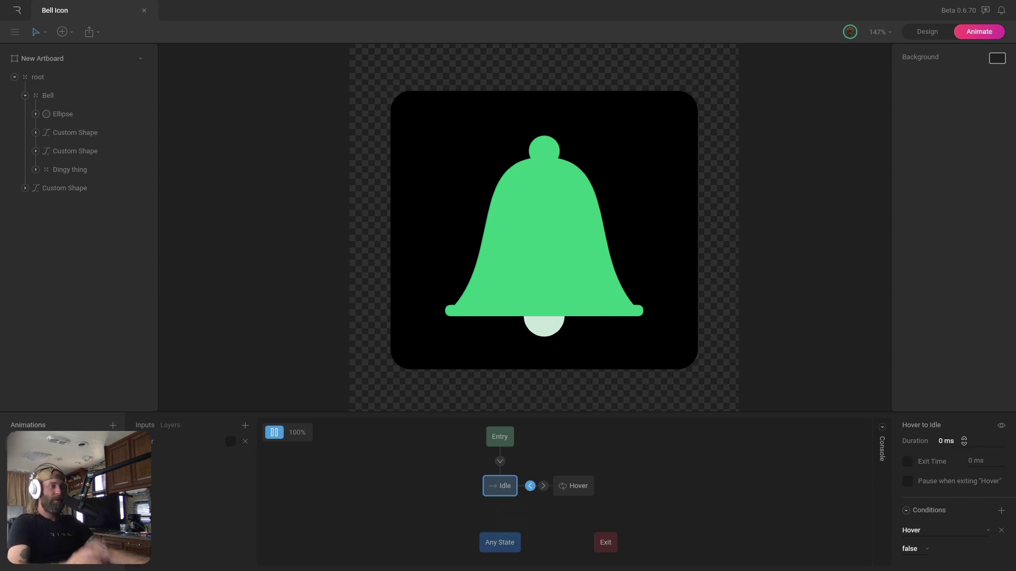
pyautogui.click(909, 464)
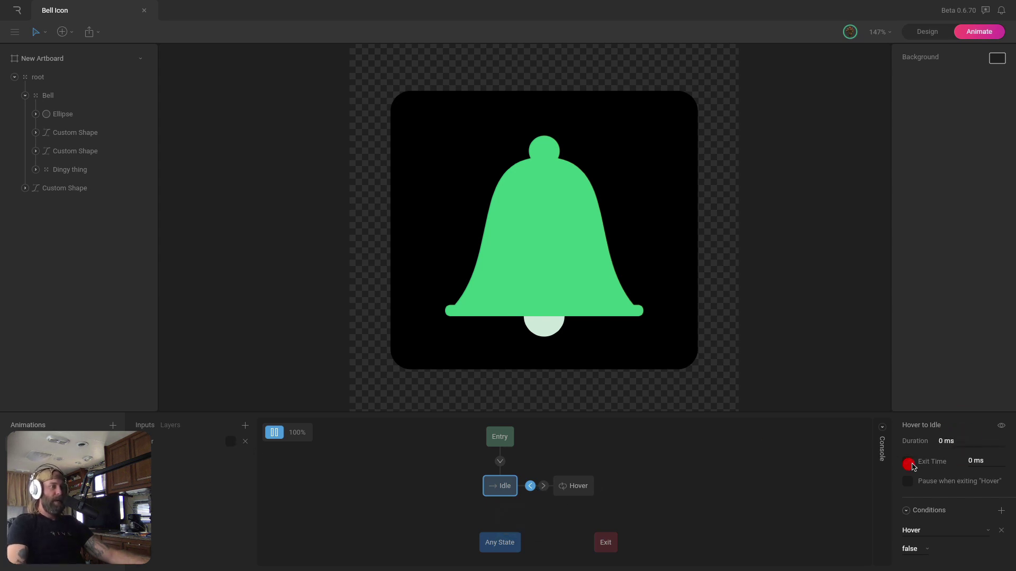
pyautogui.click(979, 460)
pyautogui.write('100')
pyautogui.press('Return')
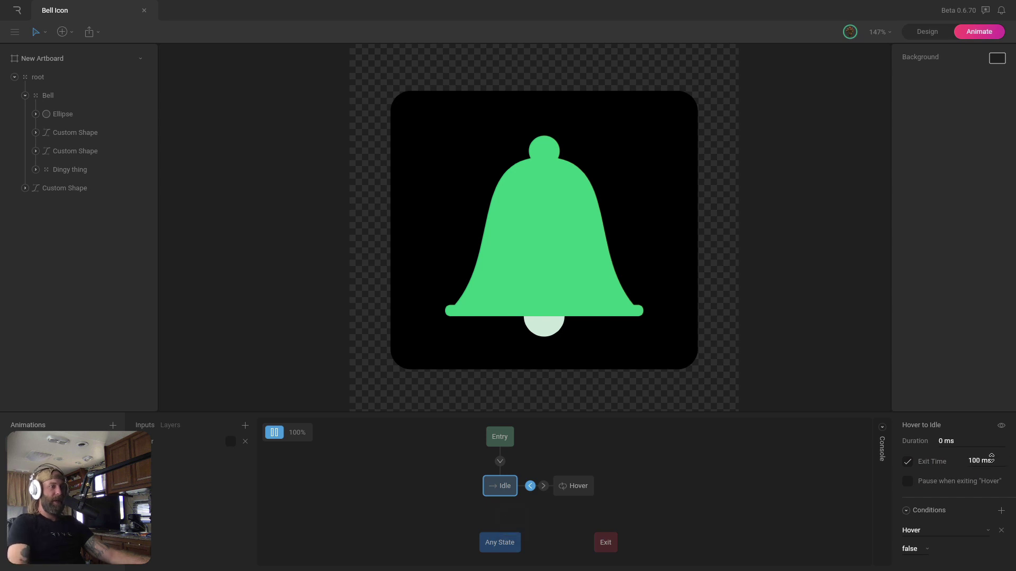
# Change the Hover to Idle transition's exit time to 100%
pyautogui.click(977, 460)
pyautogui.write('41')
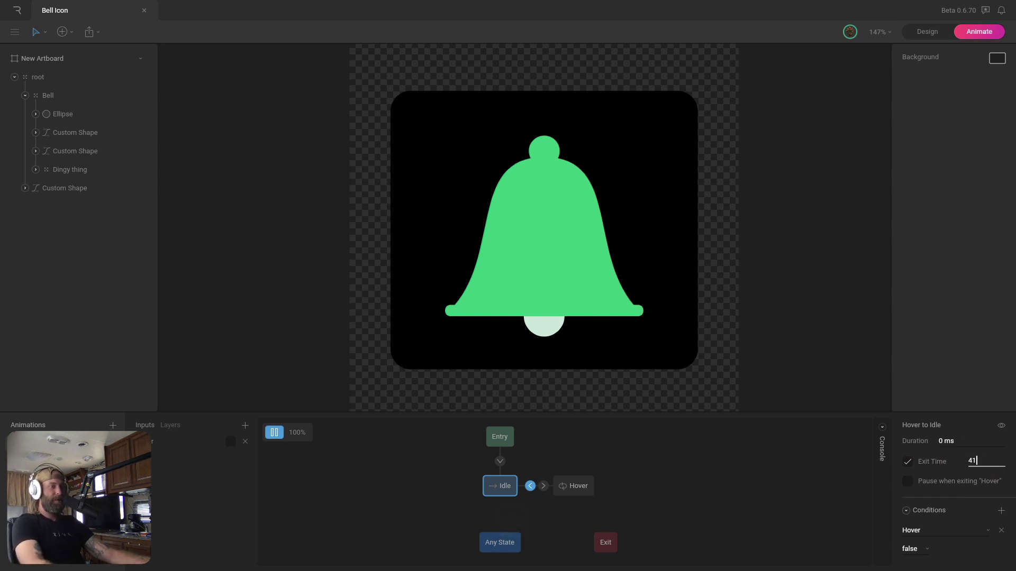
pyautogui.press('BackSpace')
pyautogui.press('BackSpace')
pyautogui.write('1')
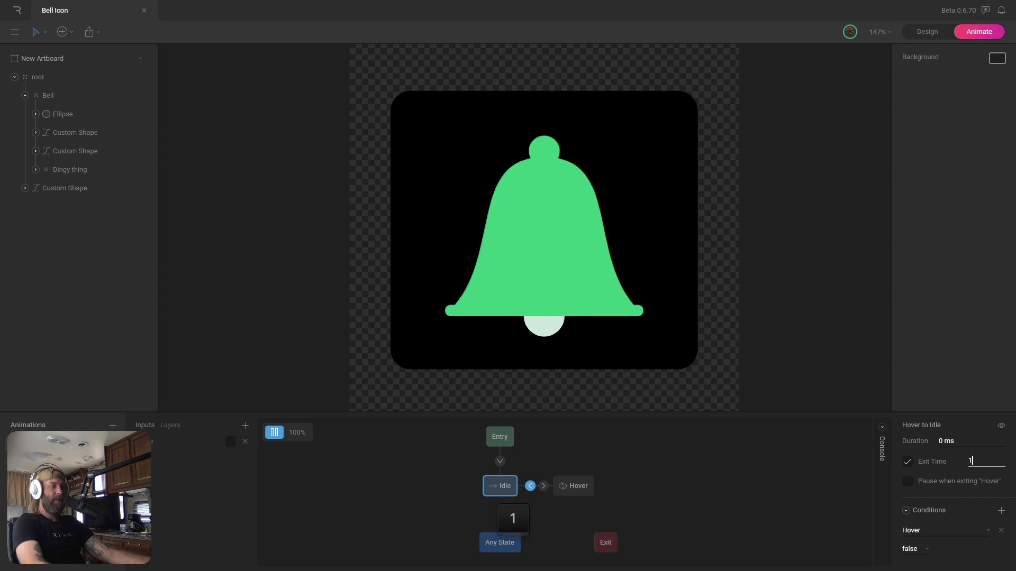
pyautogui.write('00%')
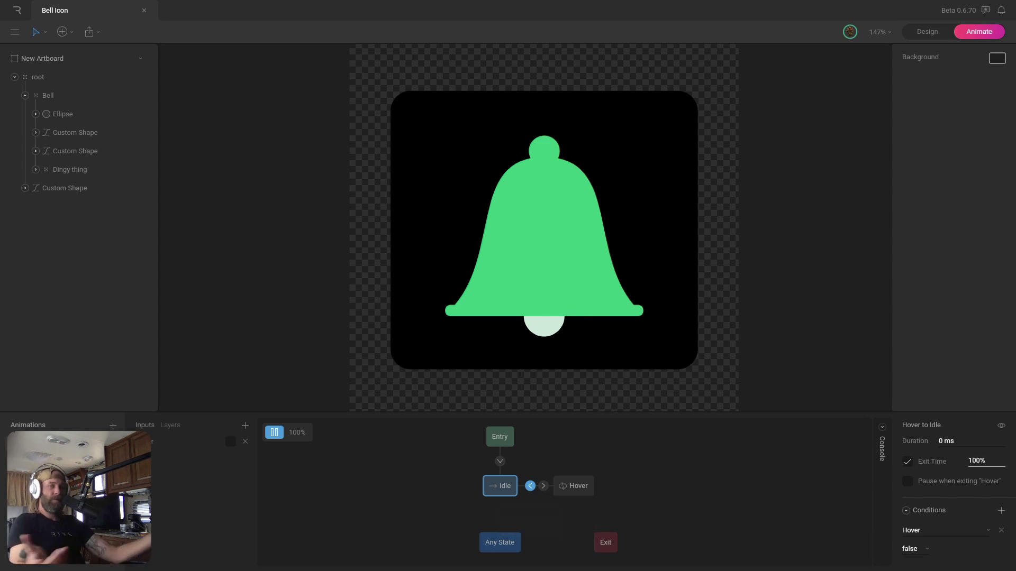
# Switch the Hover input on and off repeatedly to test the return to Idle with the 100% exit time
pyautogui.click(231, 442)
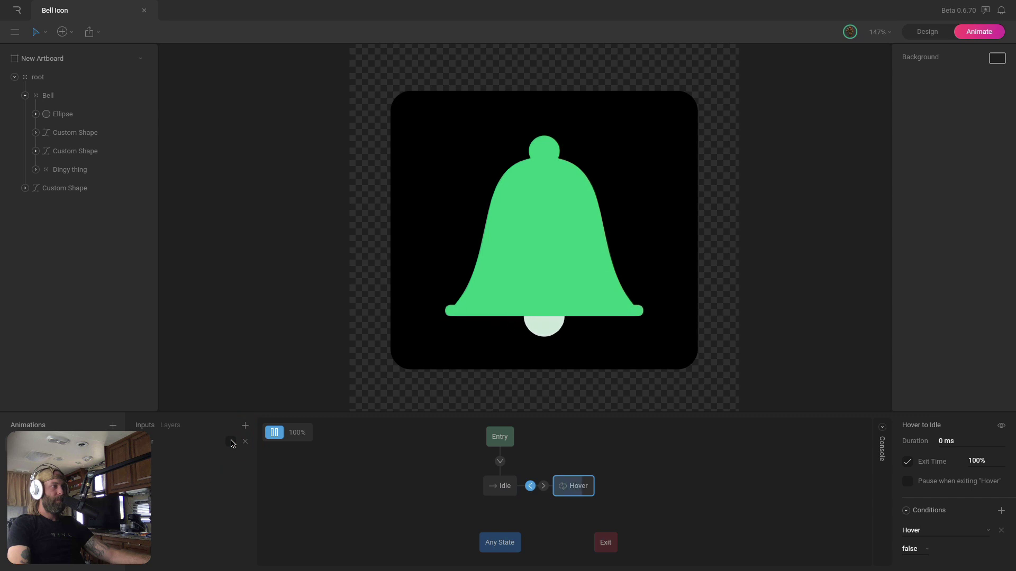
pyautogui.click(231, 442)
pyautogui.click(234, 444)
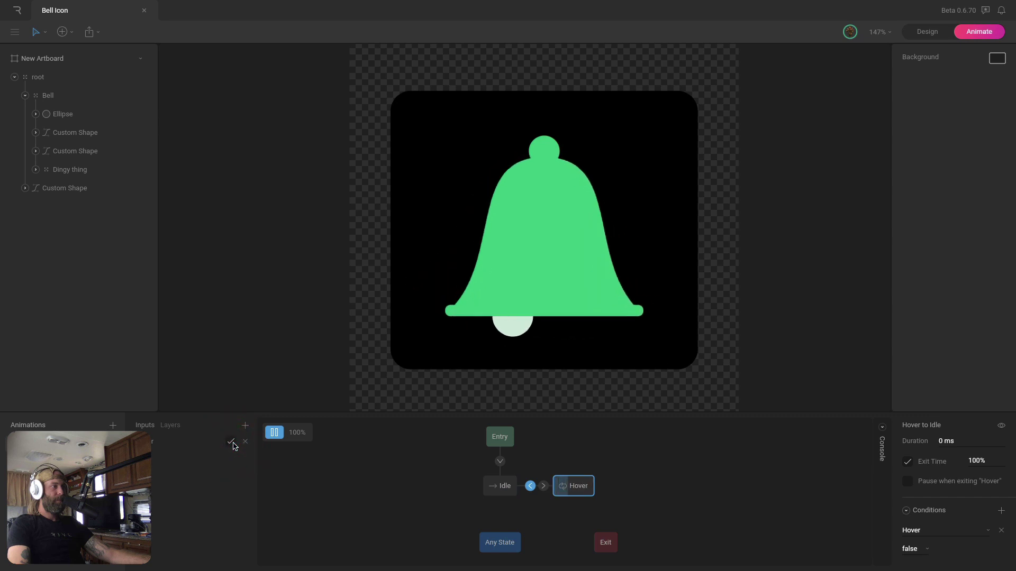
pyautogui.click(231, 442)
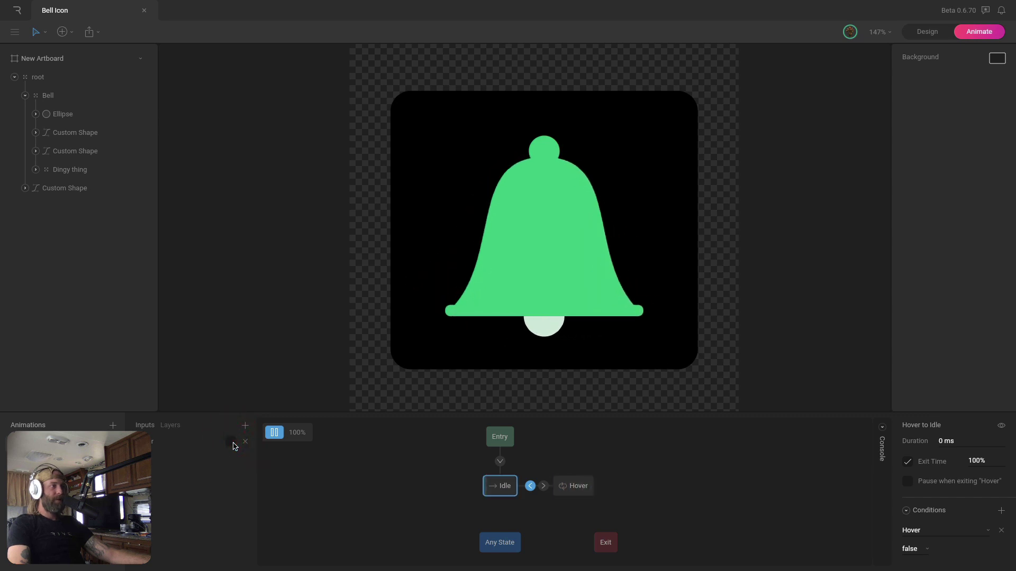
pyautogui.click(233, 443)
pyautogui.click(232, 443)
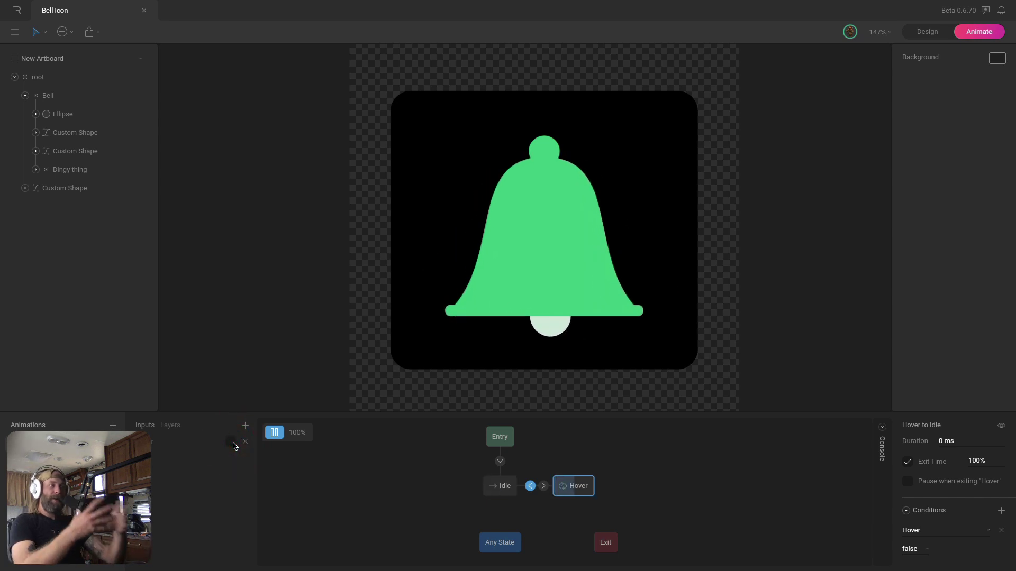